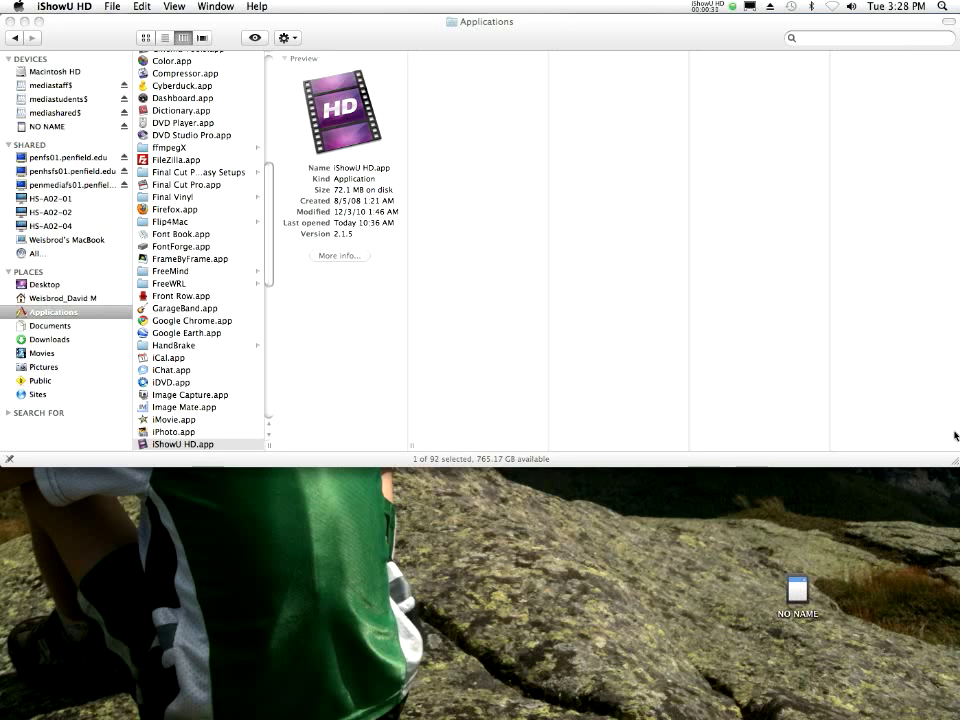
Open the NO NAME memory card from the desktop to reveal its DCIM, MISC and PRIVATE folders
double_click(797, 590)
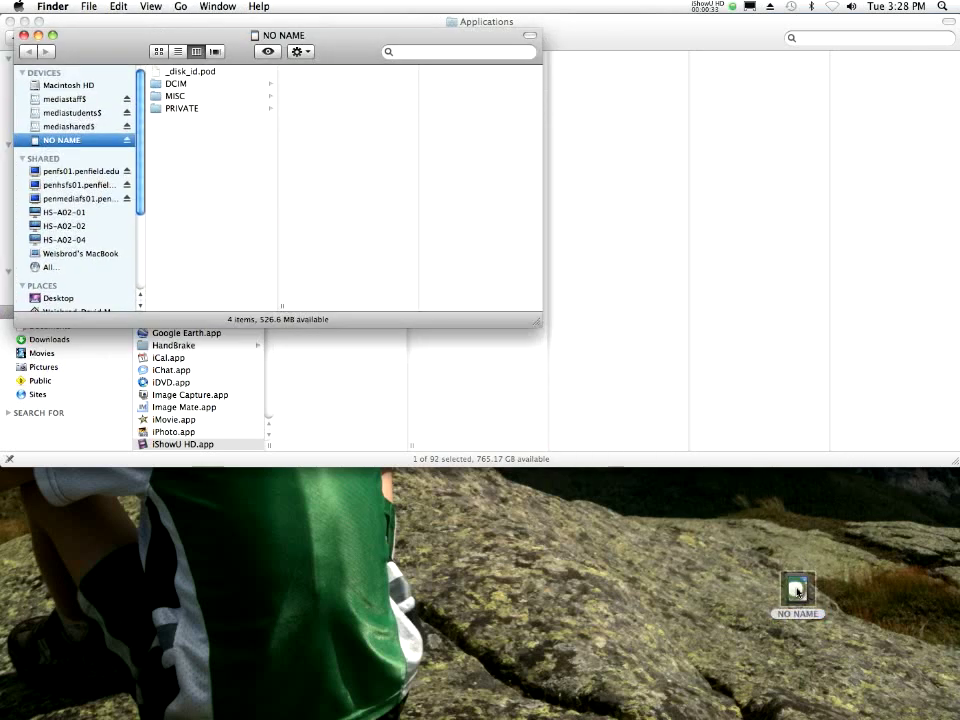
Rearrange the card and Applications Finder windows and move the NO NAME desktop icon aside
drag(350, 54, 545, 461)
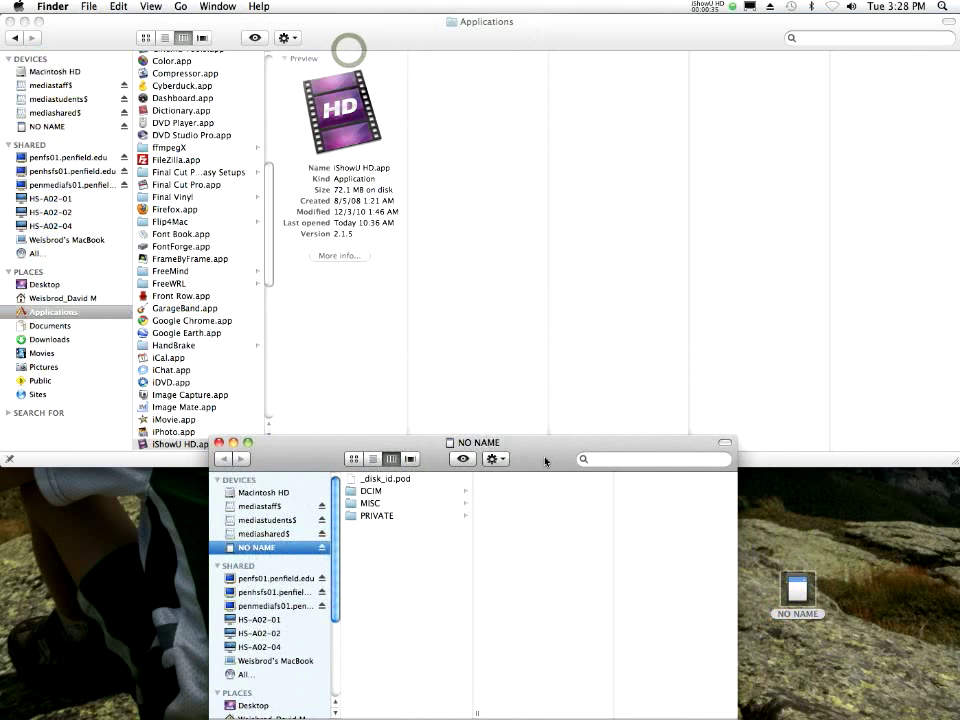
click(603, 343)
drag(952, 454, 952, 385)
scroll(210, 212, down, 10)
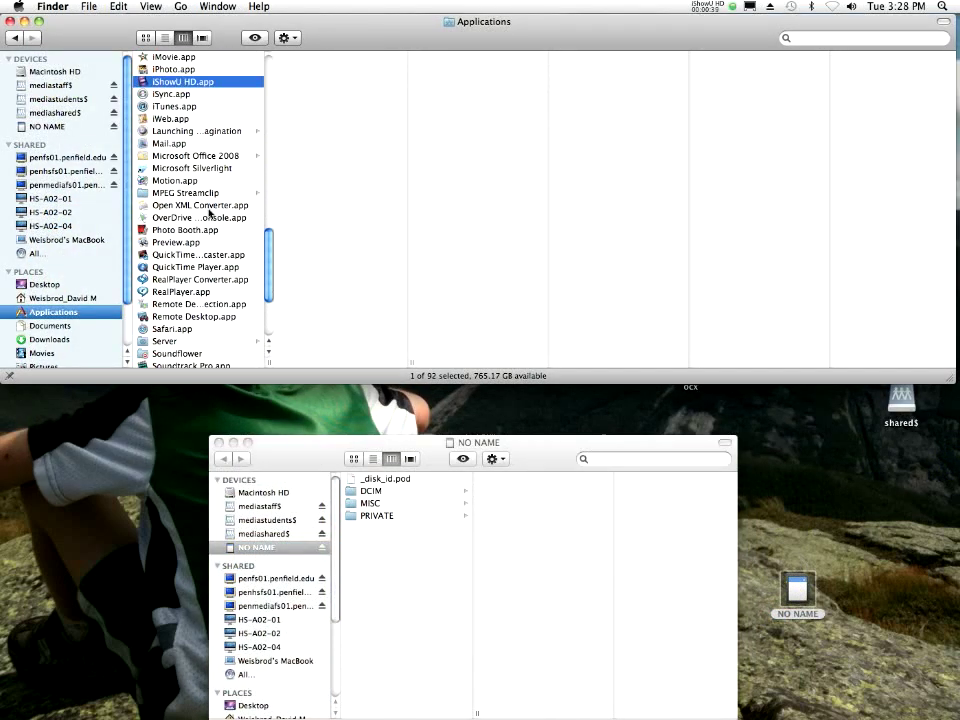
scroll(210, 212, down, 6)
scroll(210, 212, up, 8)
scroll(210, 213, down, 7)
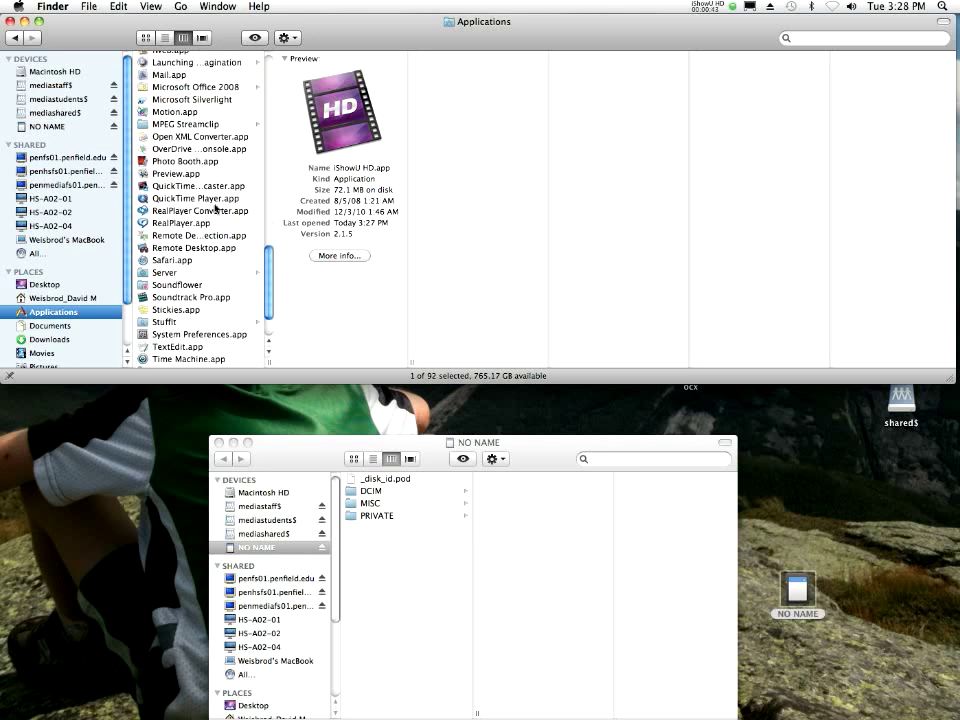
drag(560, 468, 514, 431)
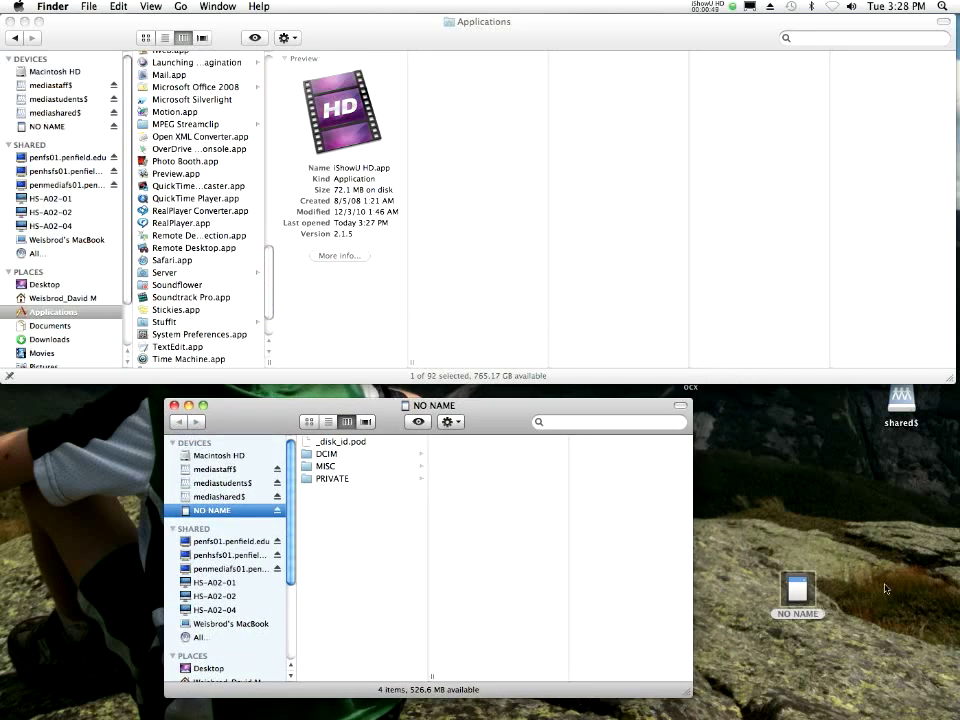
mouse_move(514, 408)
mouse_down()
mouse_move(523, 332)
mouse_move(483, 409)
mouse_move(499, 417)
mouse_up()
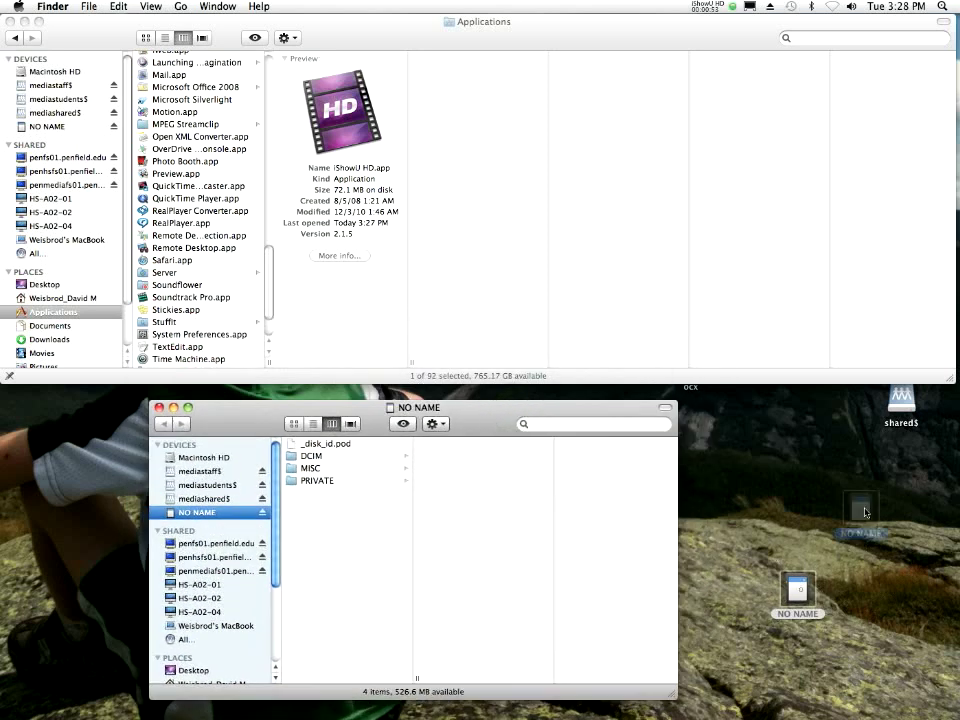
drag(785, 600, 887, 478)
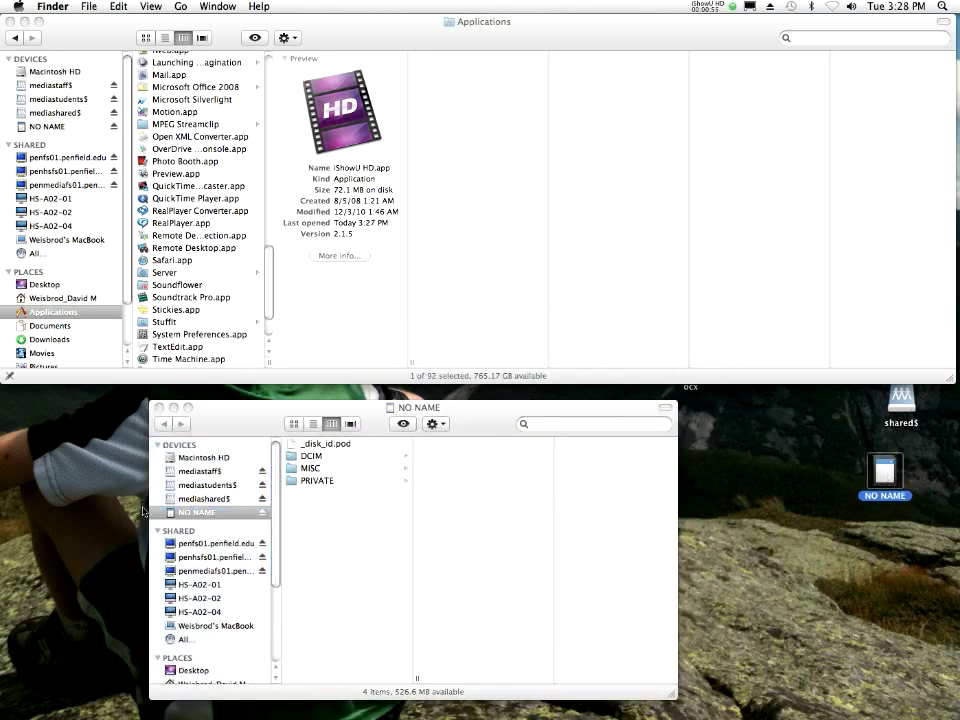
click(329, 525)
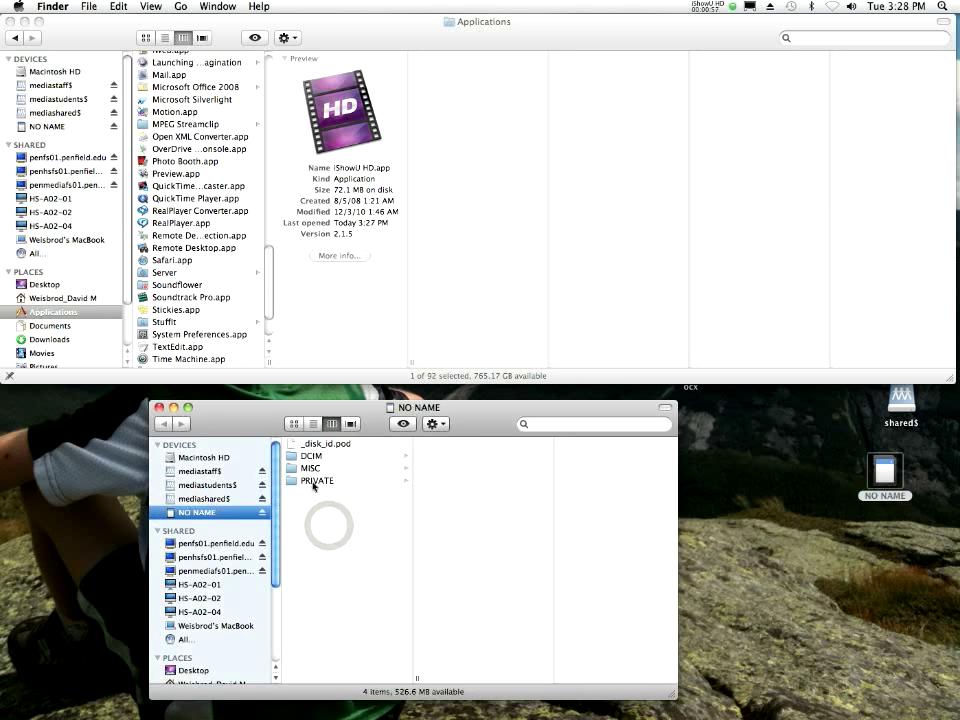
Browse the card's PRIVATE > AVCHD > BDMV > STREAM folders to list the 57 .MTS clips
click(314, 482)
click(460, 444)
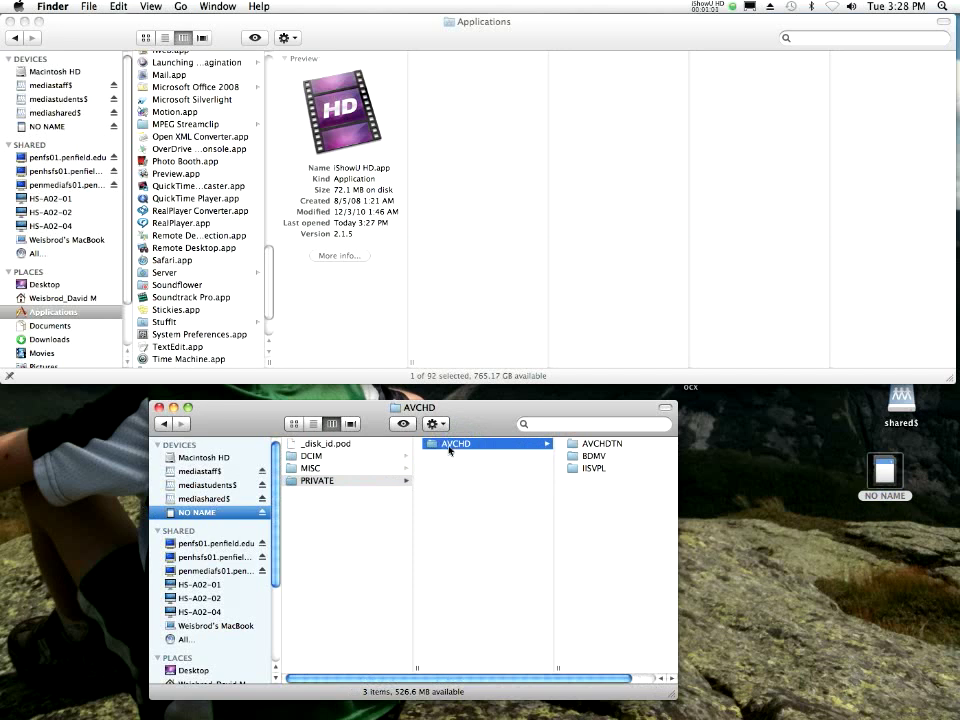
scroll(460, 448, right, 2)
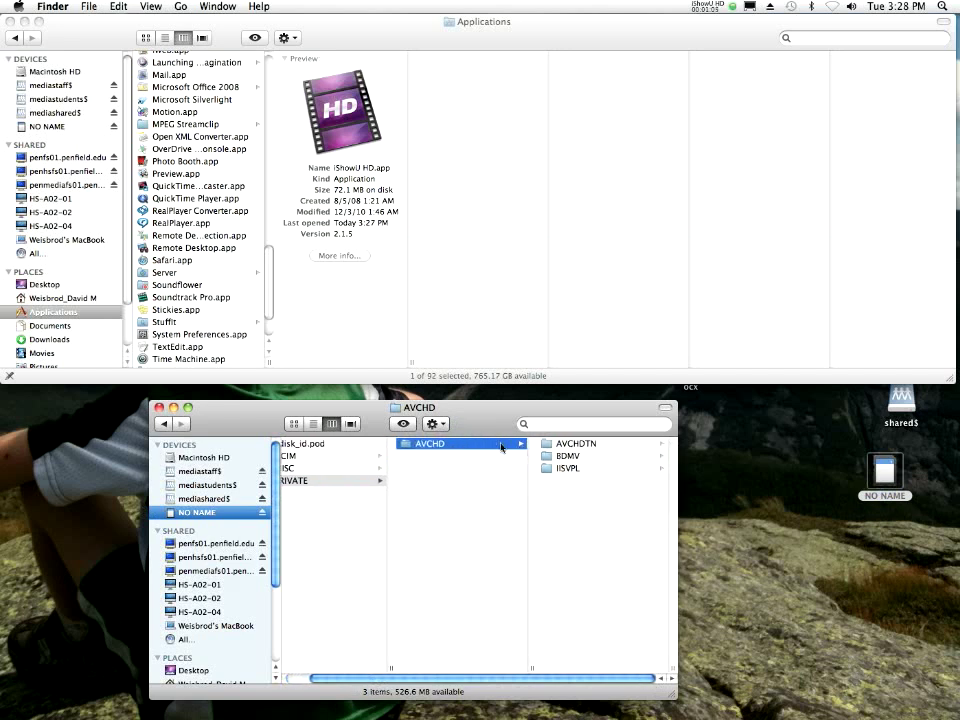
click(552, 445)
click(408, 457)
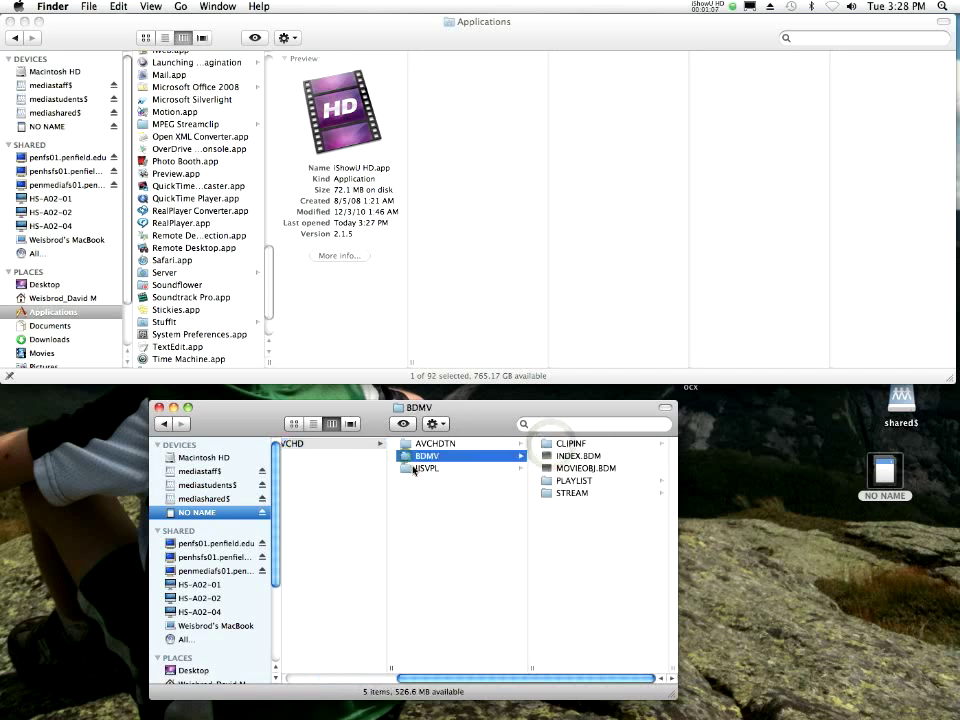
click(410, 468)
click(410, 457)
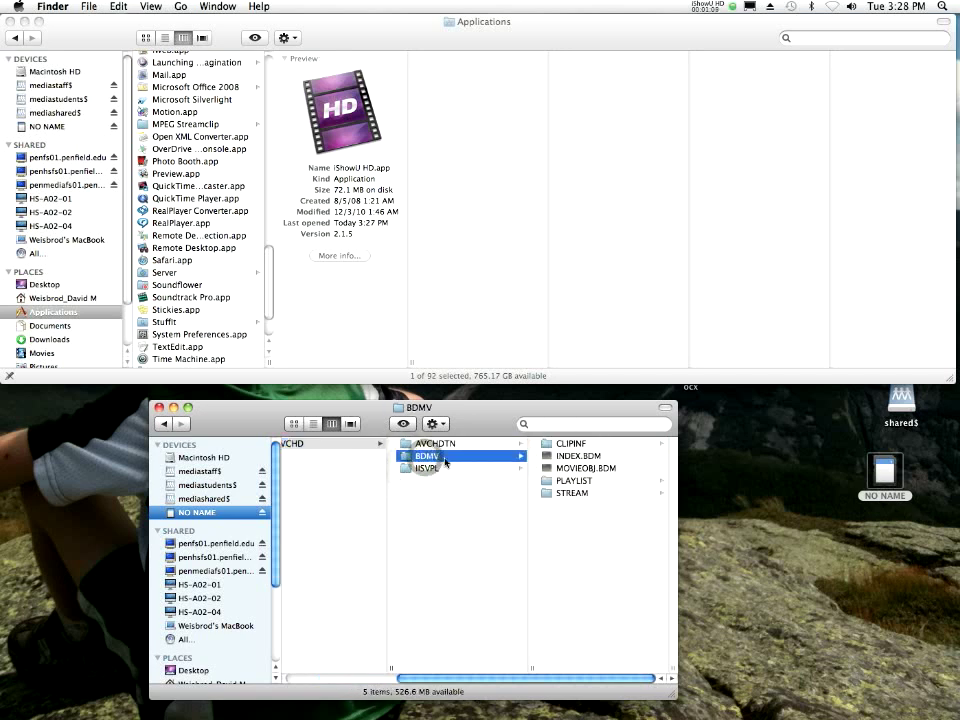
click(574, 493)
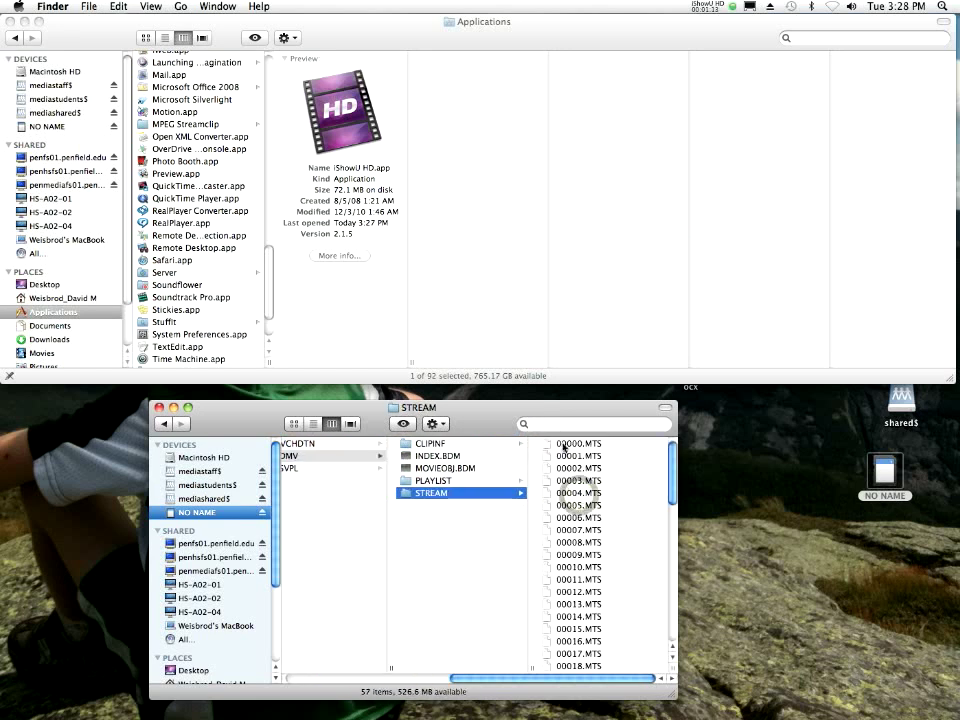
click(563, 444)
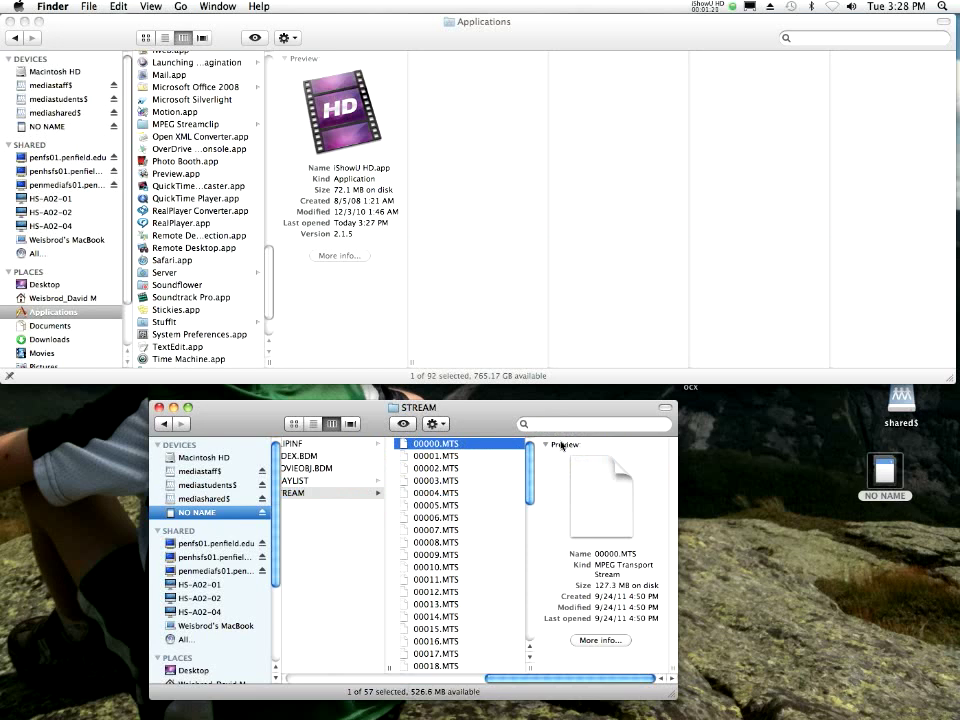
Review the preview details of clip 00000.MTS, then scroll the columns back left
click(526, 678)
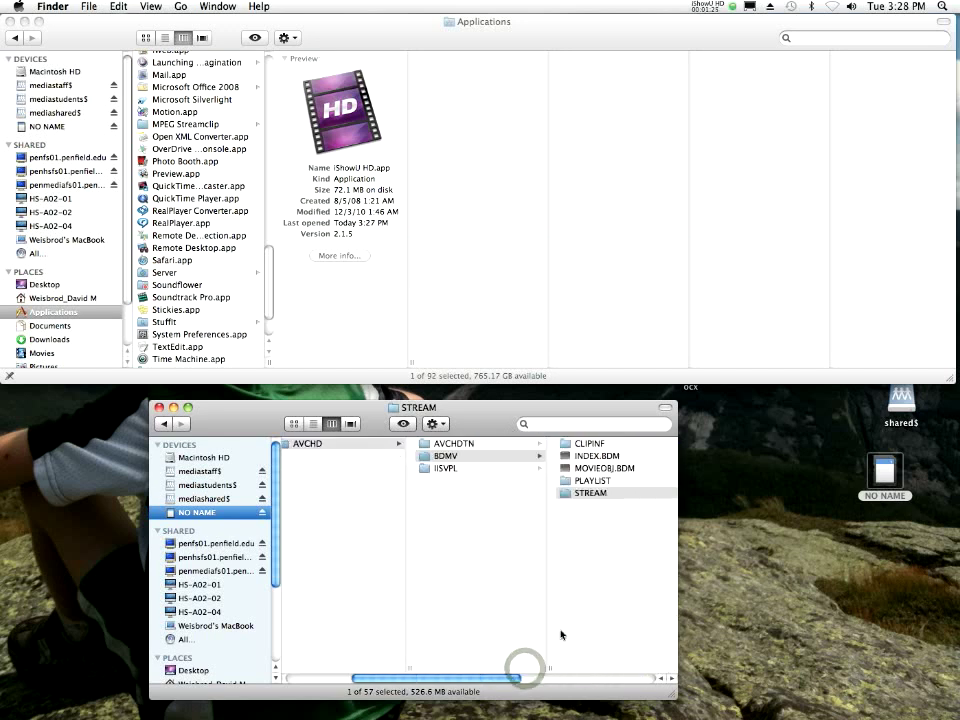
key(Right)
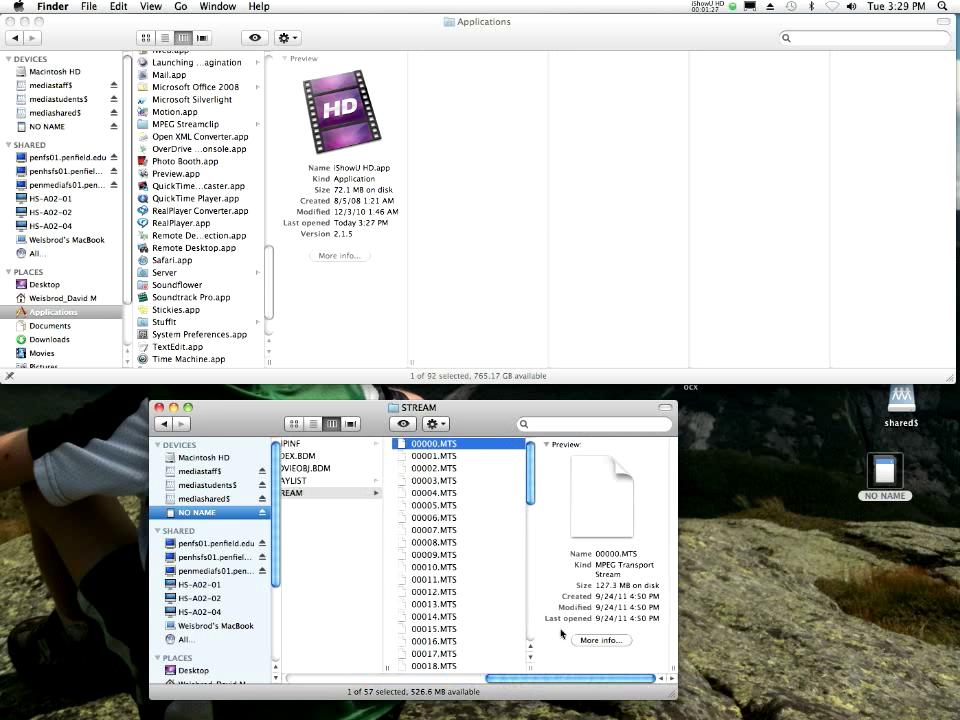
scroll(561, 632, left, 10)
scroll(561, 632, right, 10)
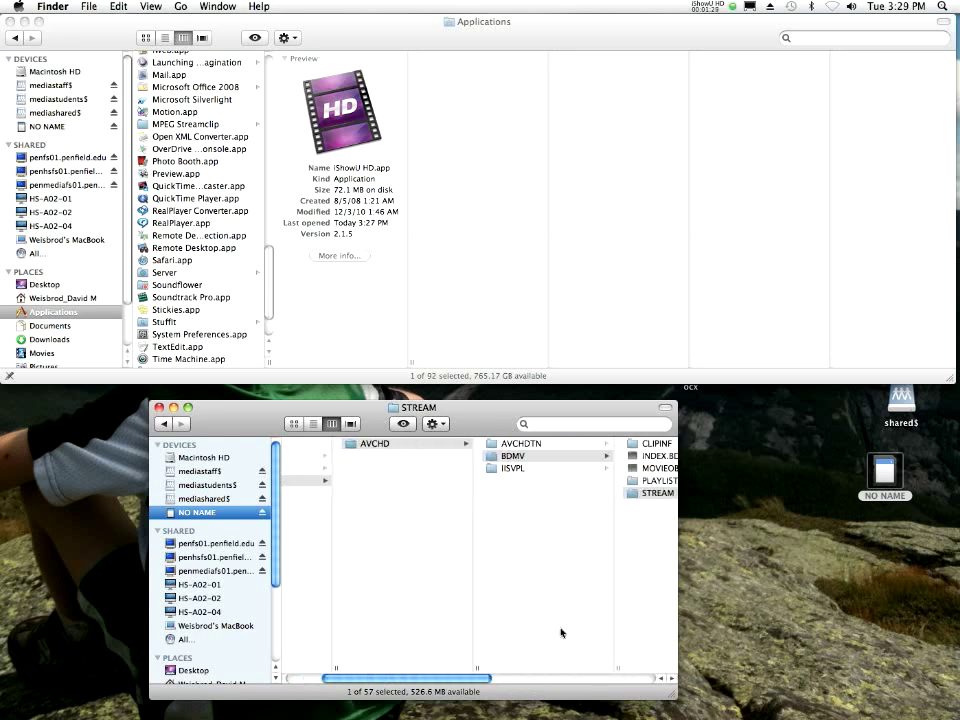
scroll(561, 632, left, 3)
scroll(561, 632, left, 5)
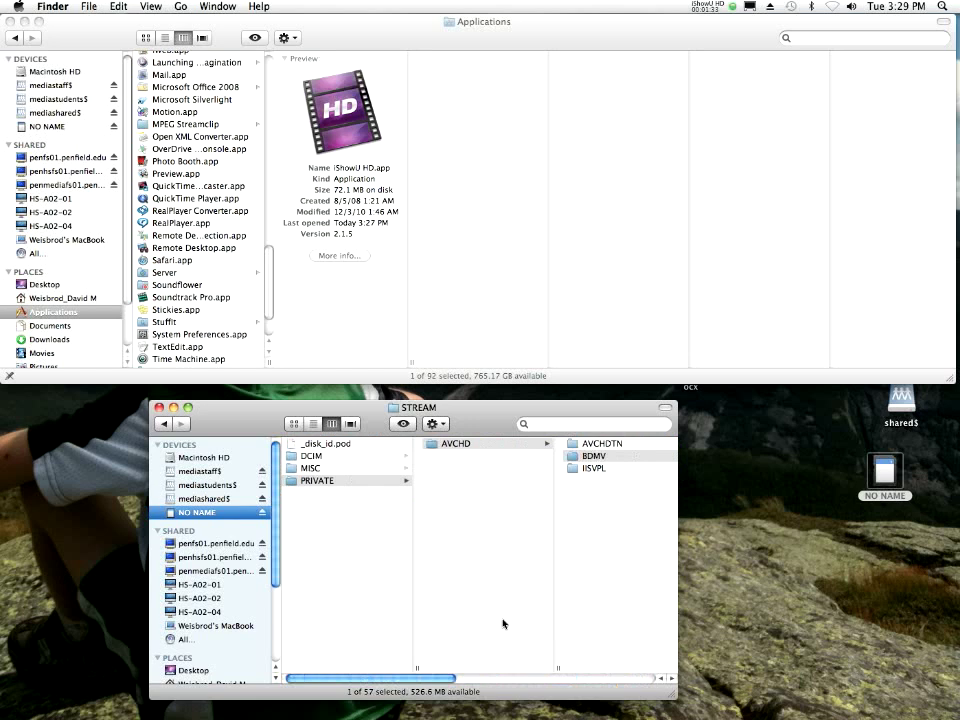
Return to the card's AVCHD folder showing AVCHDTN, BDMV and IISVPL
click(311, 468)
click(316, 481)
click(452, 444)
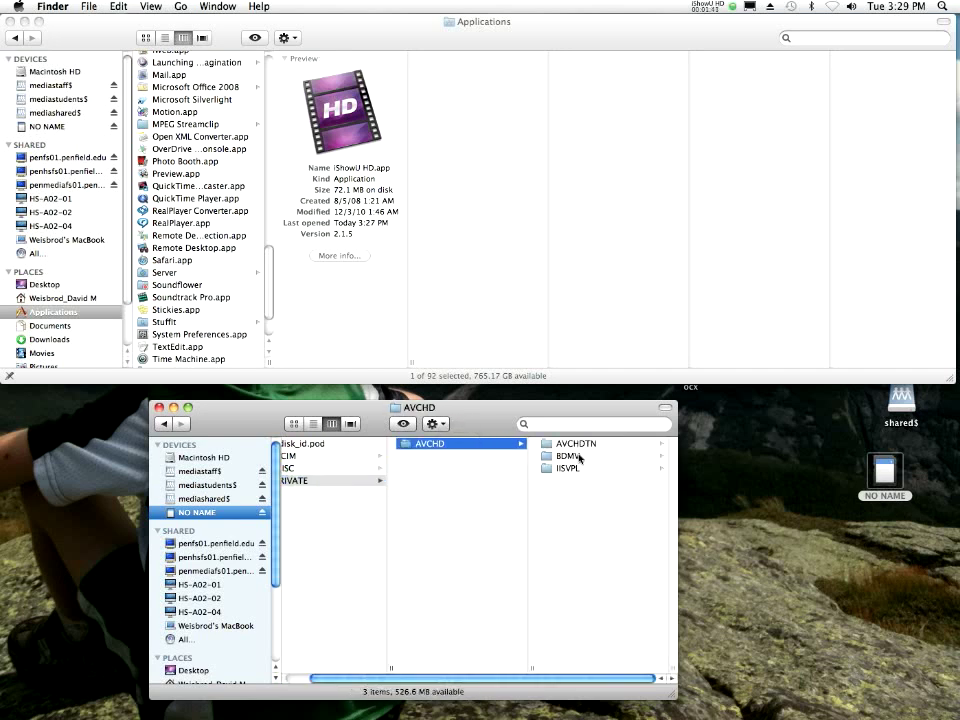
scroll(574, 482, left, 2)
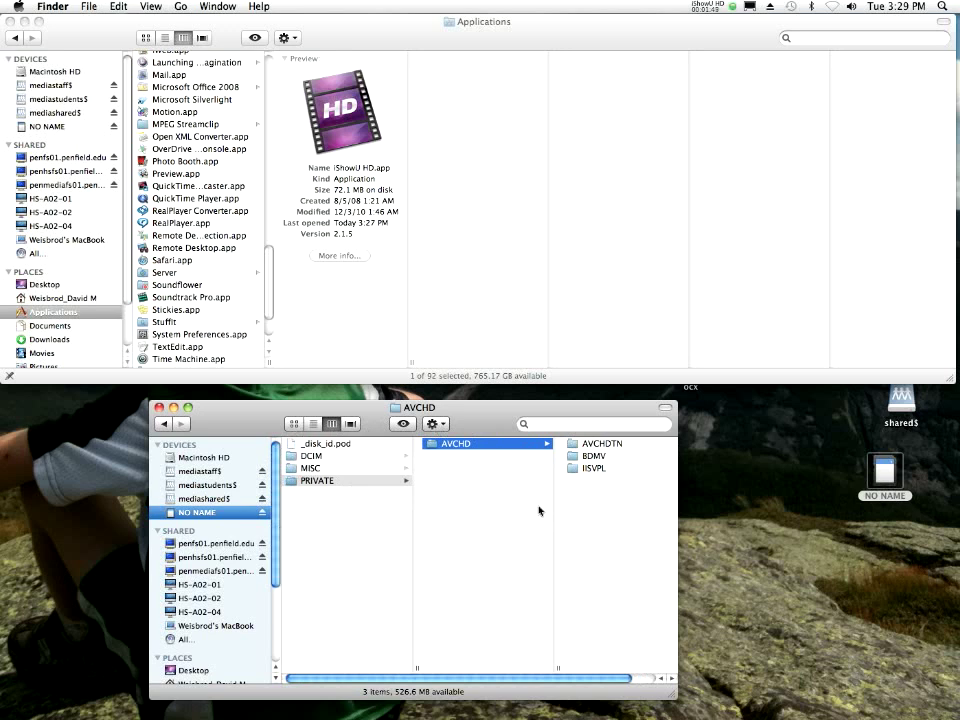
click(366, 33)
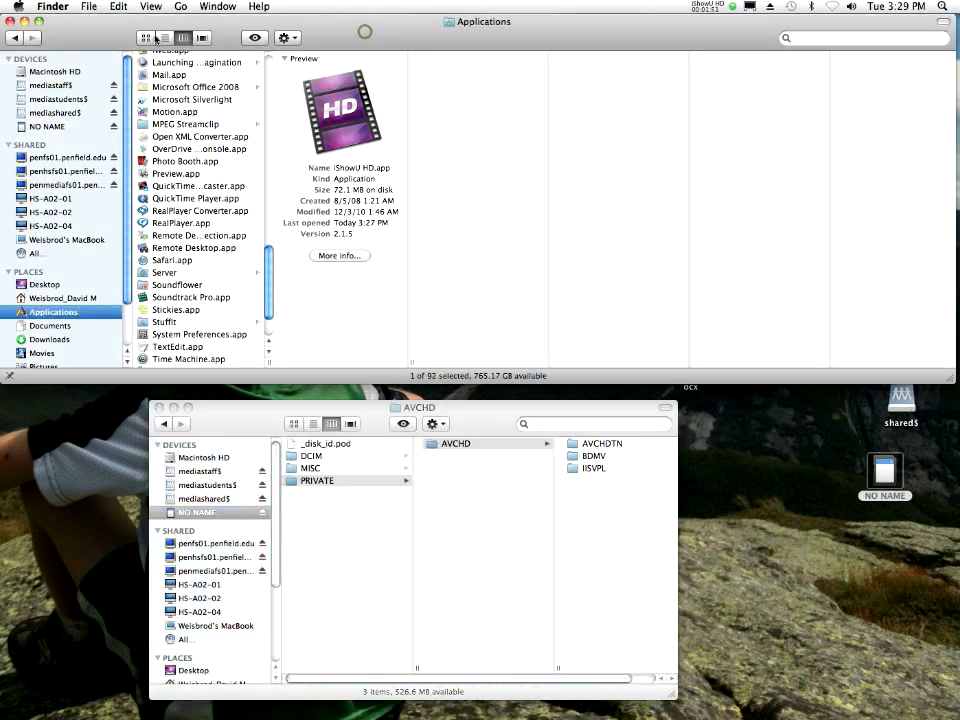
In mediastaff$ > user folder > FilmBackups, create a new folder named Project1_2011_09_27
click(40, 85)
click(200, 231)
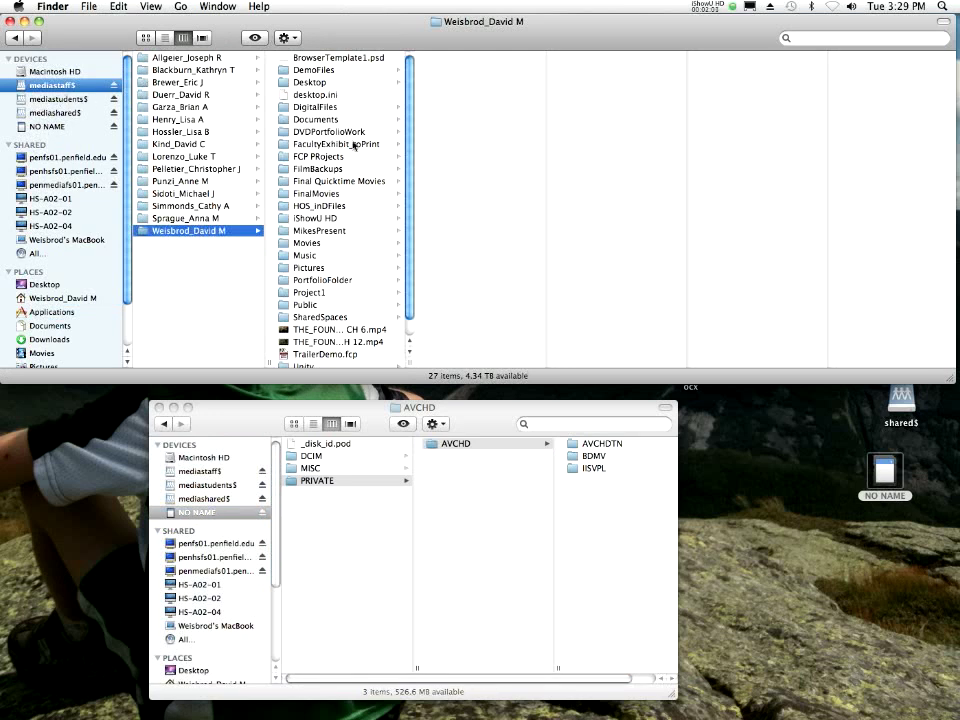
click(330, 168)
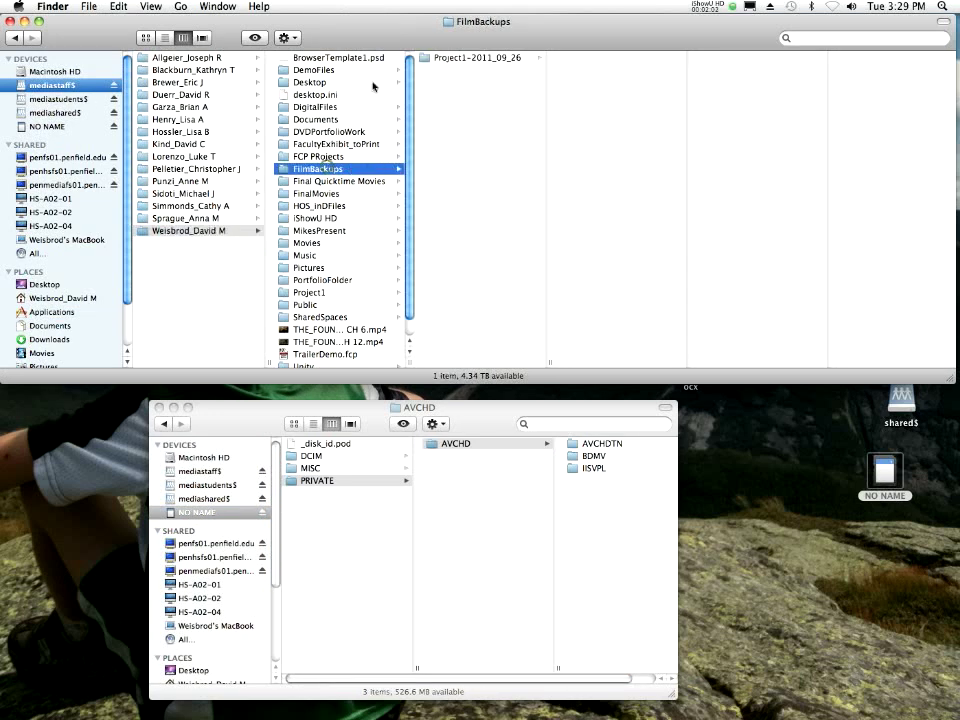
right_click(462, 104)
click(490, 108)
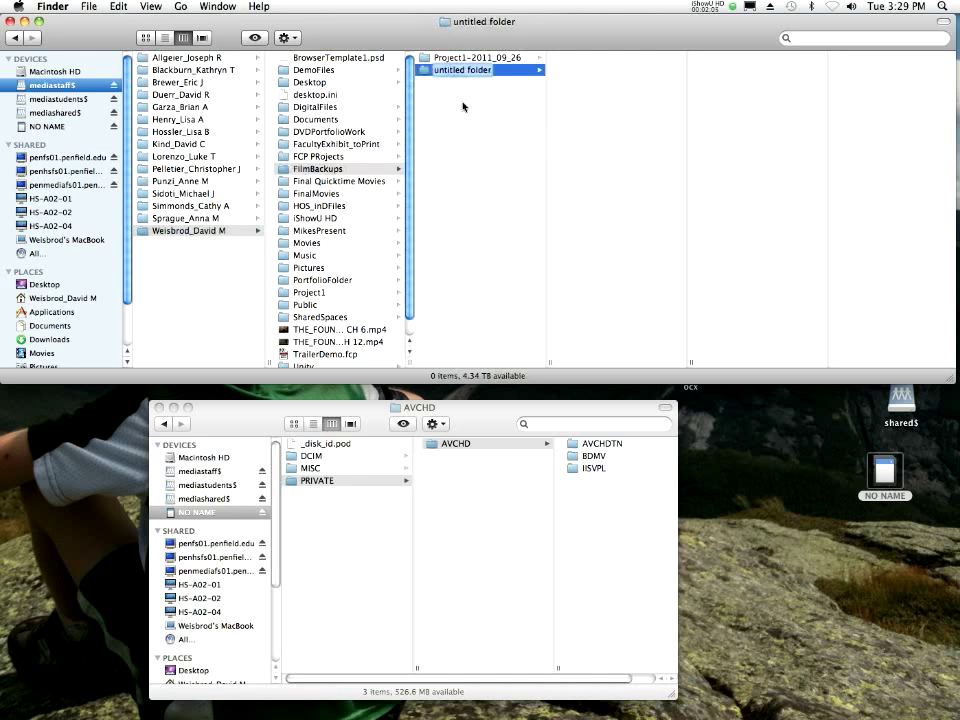
text(Project1)
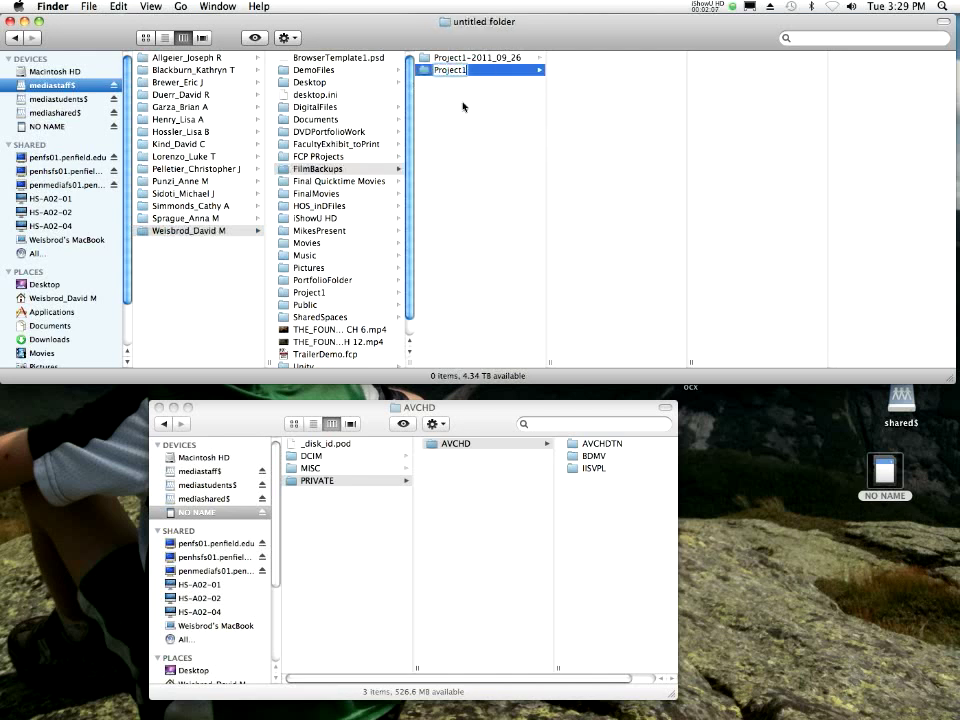
text(_2011_09_)
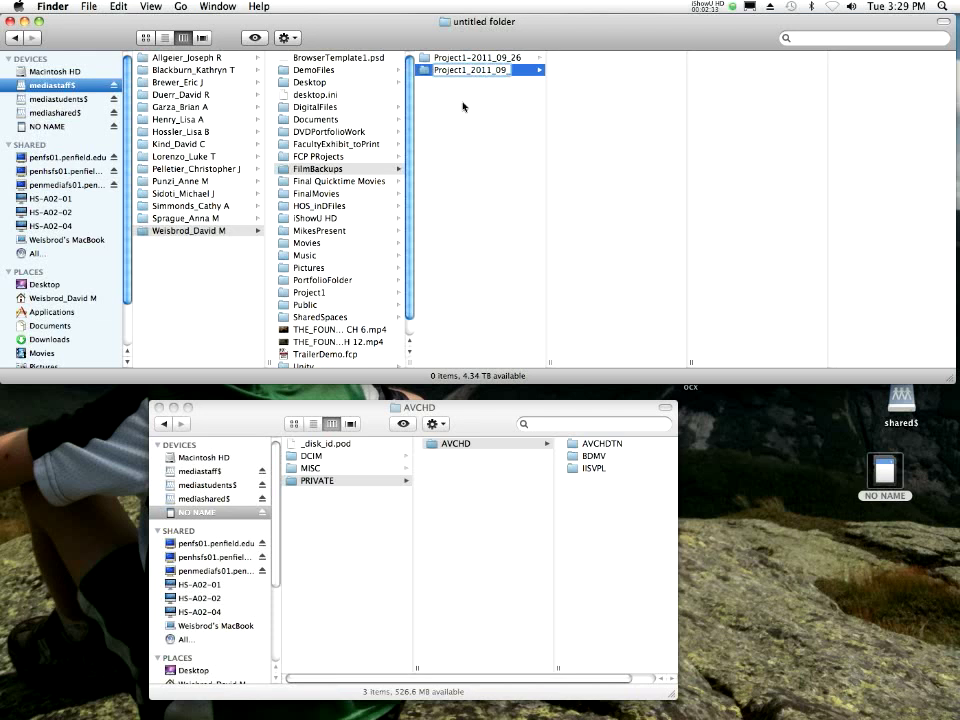
text(27)
key(Return)
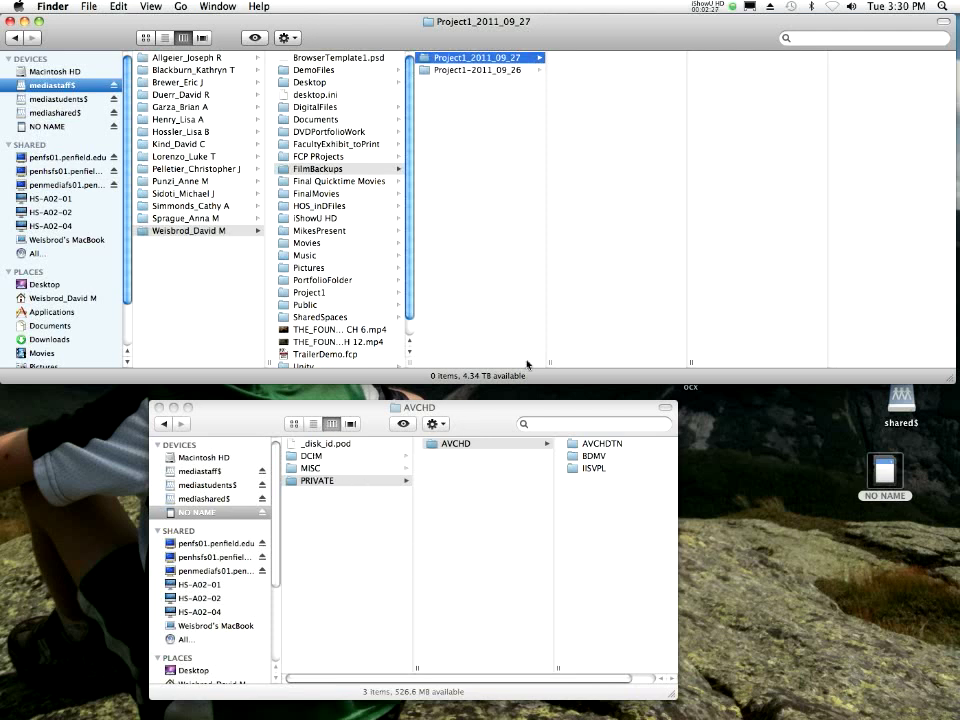
View the 57 MTS clips in the card's BDMV > STREAM folder, then scroll back to DCIM
scroll(604, 452, right, 3)
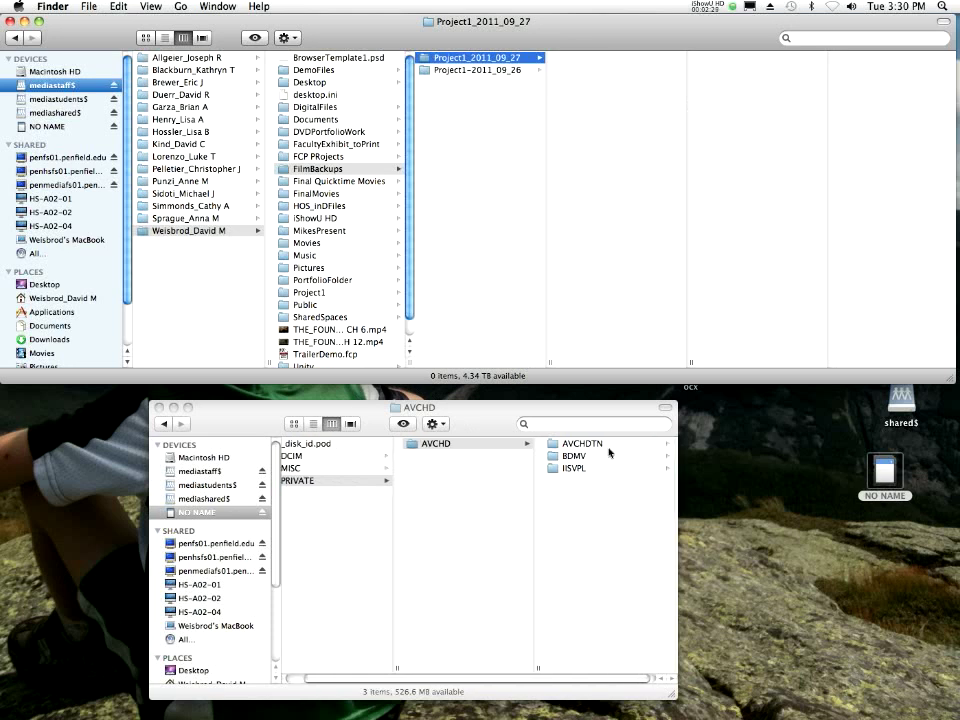
click(576, 456)
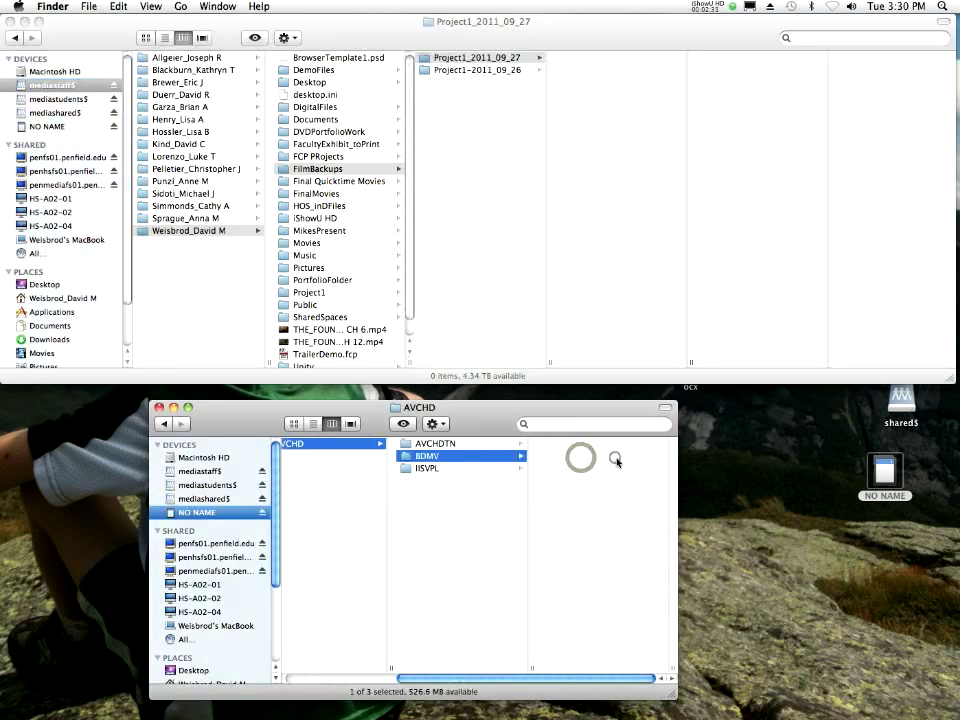
click(570, 493)
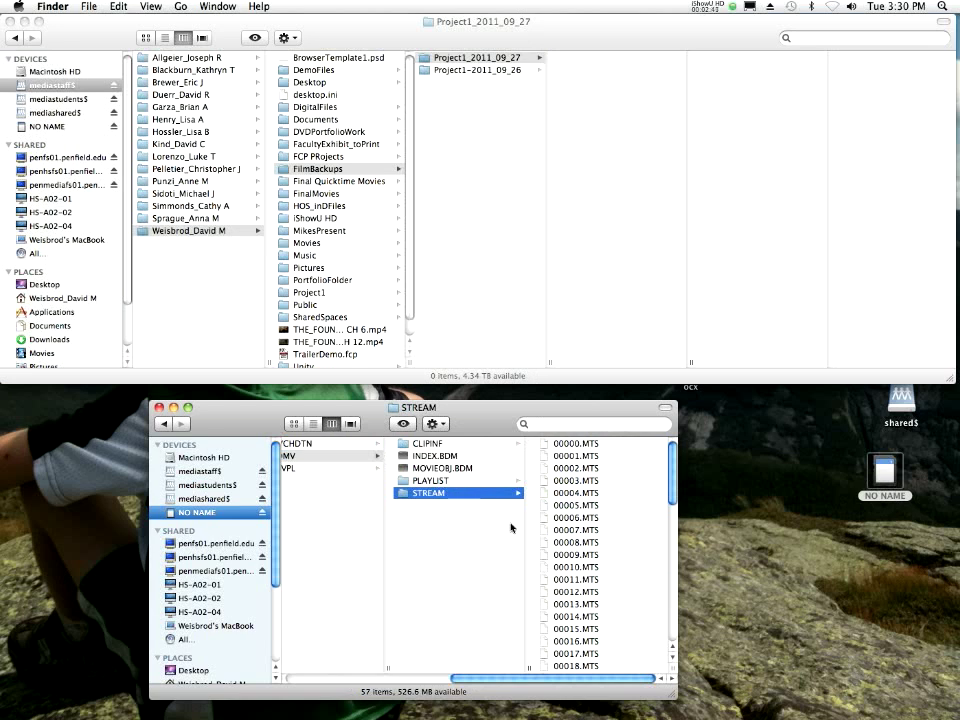
scroll(511, 527, left, 5)
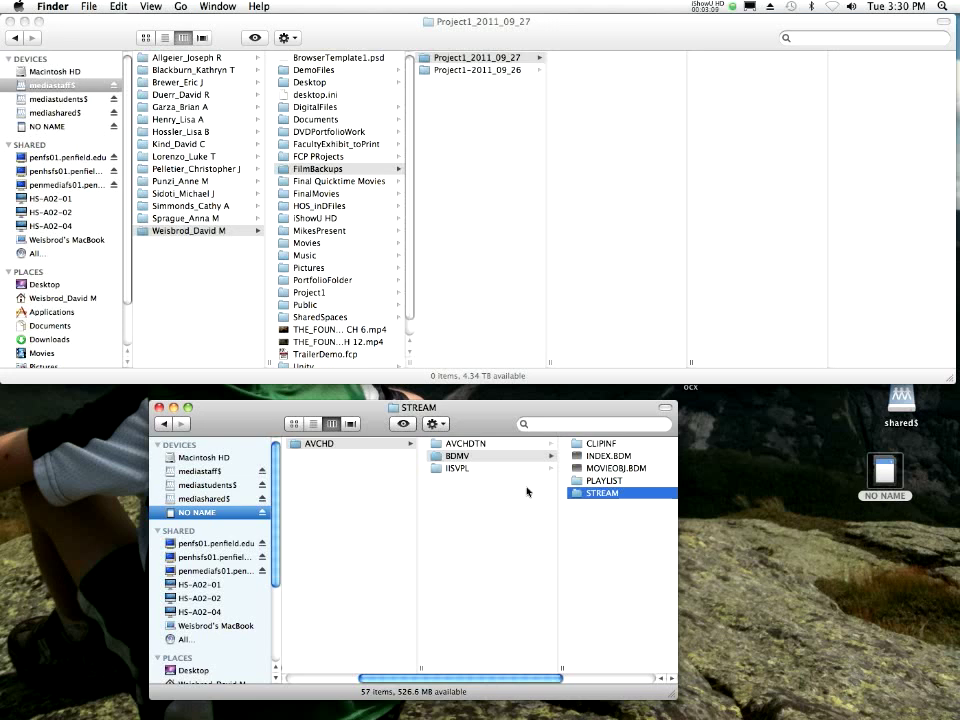
scroll(529, 489, left, 3)
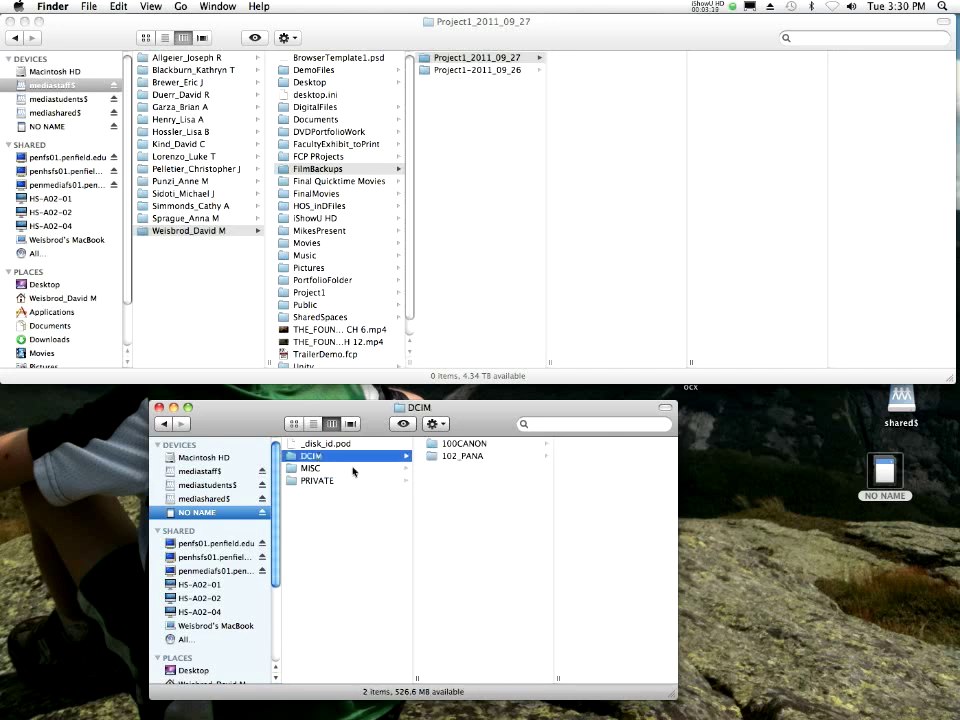
Look through the card's 100CANON and 102_PANA photo folders inside DCIM
click(455, 443)
click(459, 456)
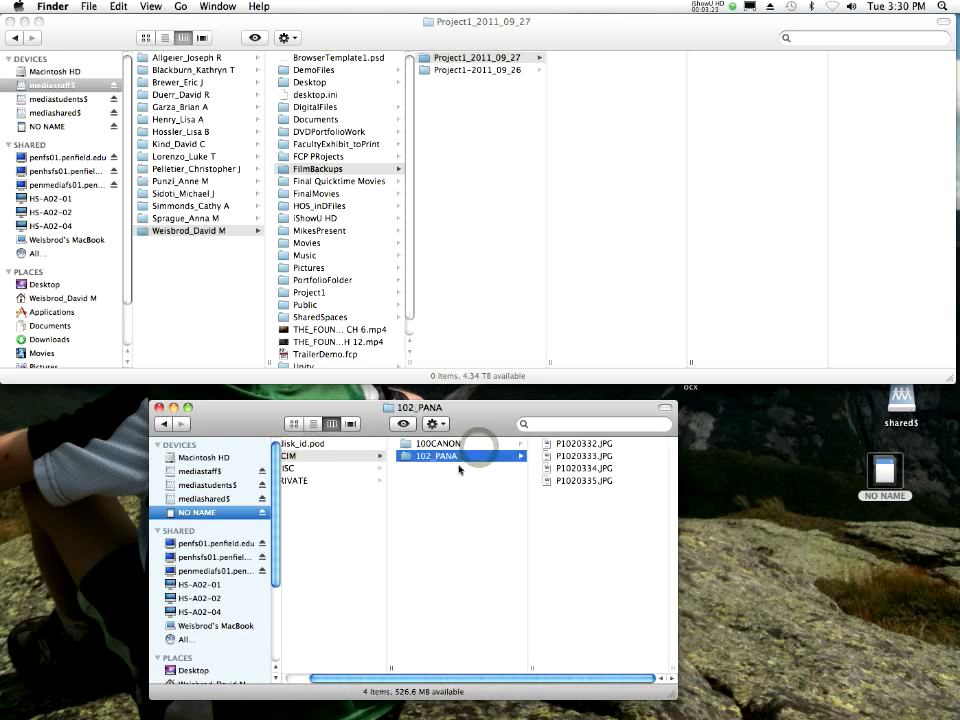
click(460, 443)
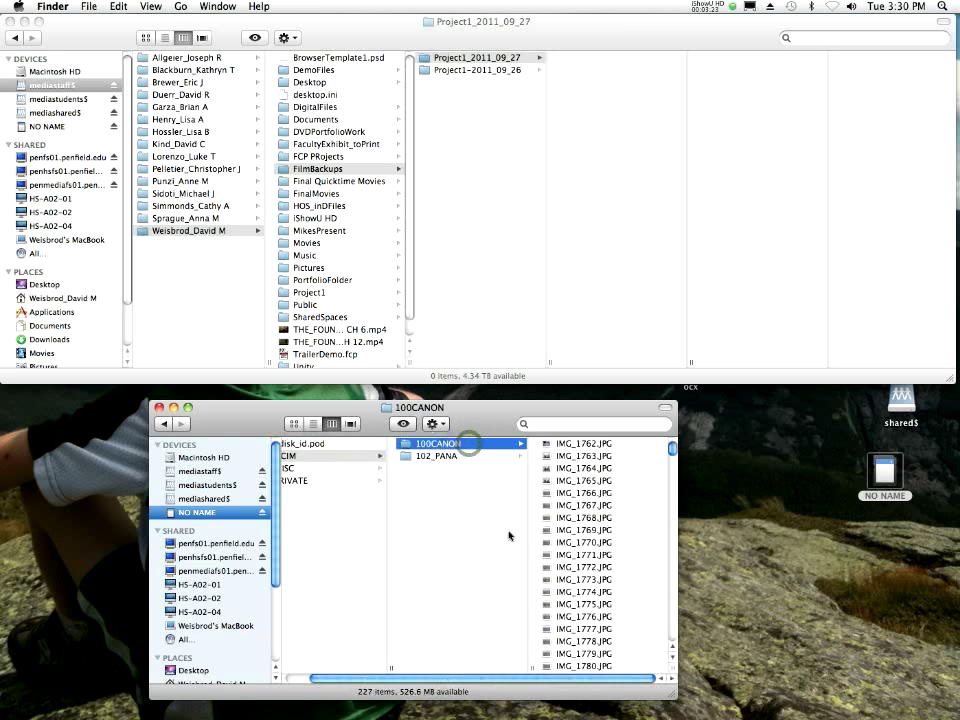
click(407, 540)
click(360, 536)
Select the card's MISC and PRIVATE folders together and drag them into Project1_2011_09_27
click(332, 481)
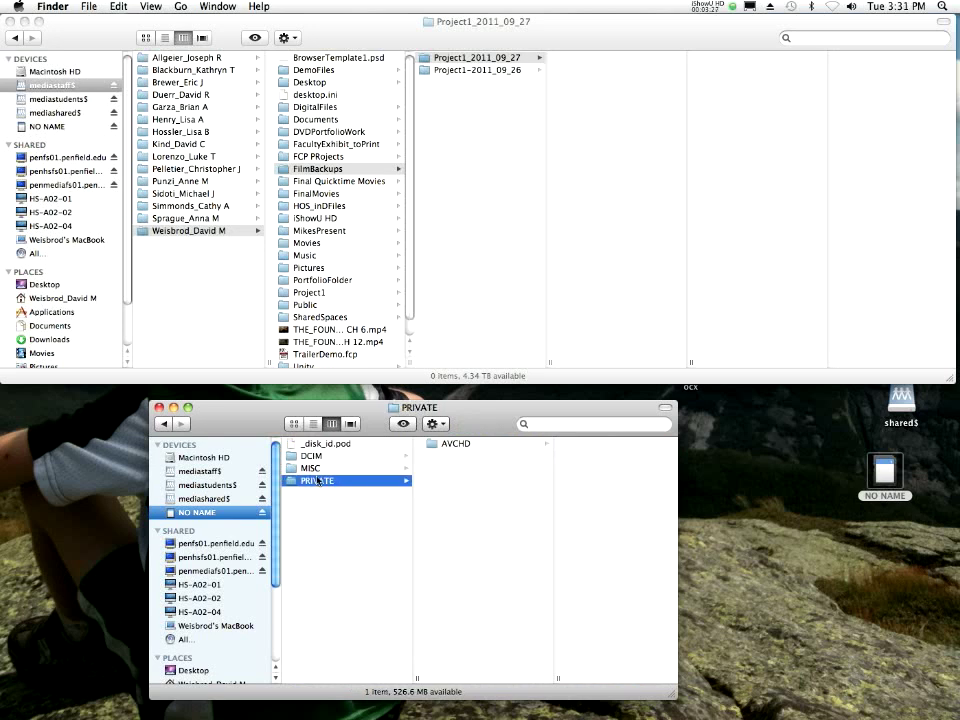
click(314, 469)
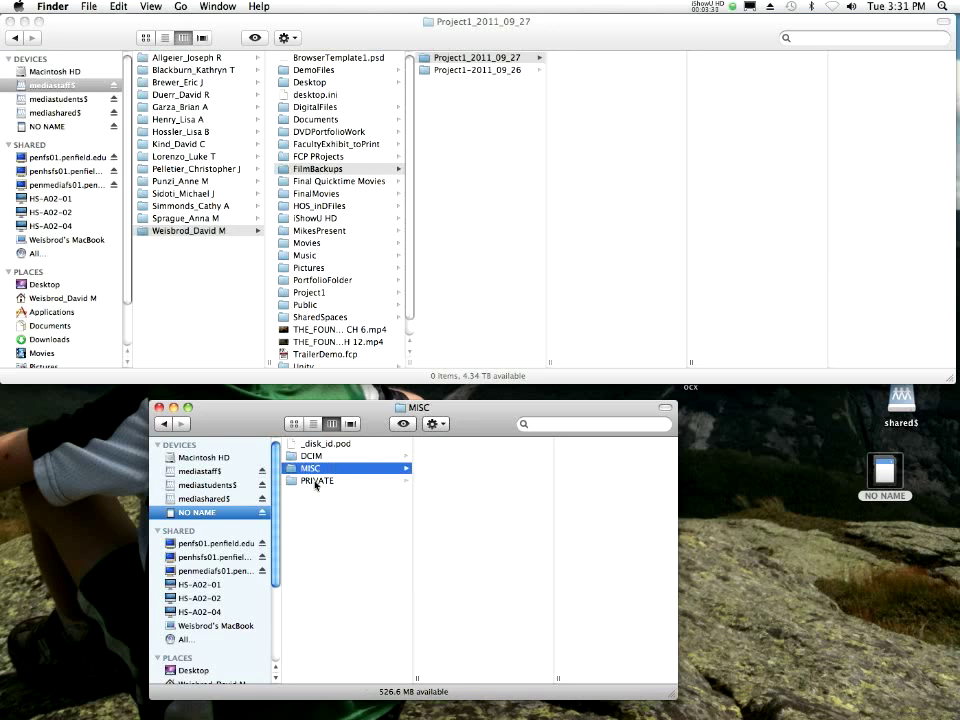
shift+click(314, 481)
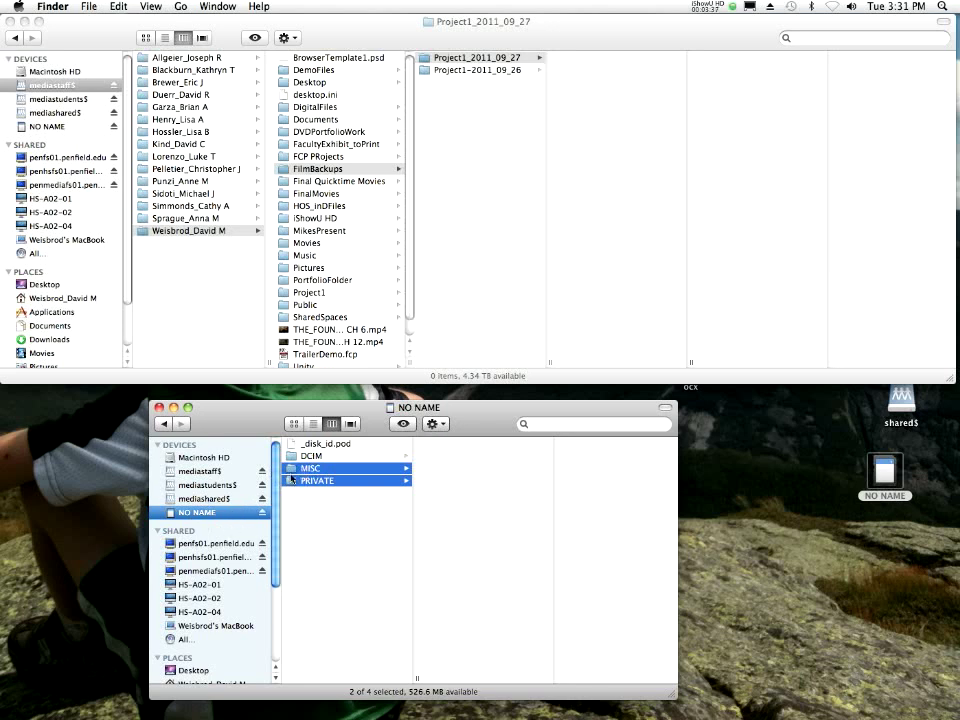
drag(304, 470, 619, 85)
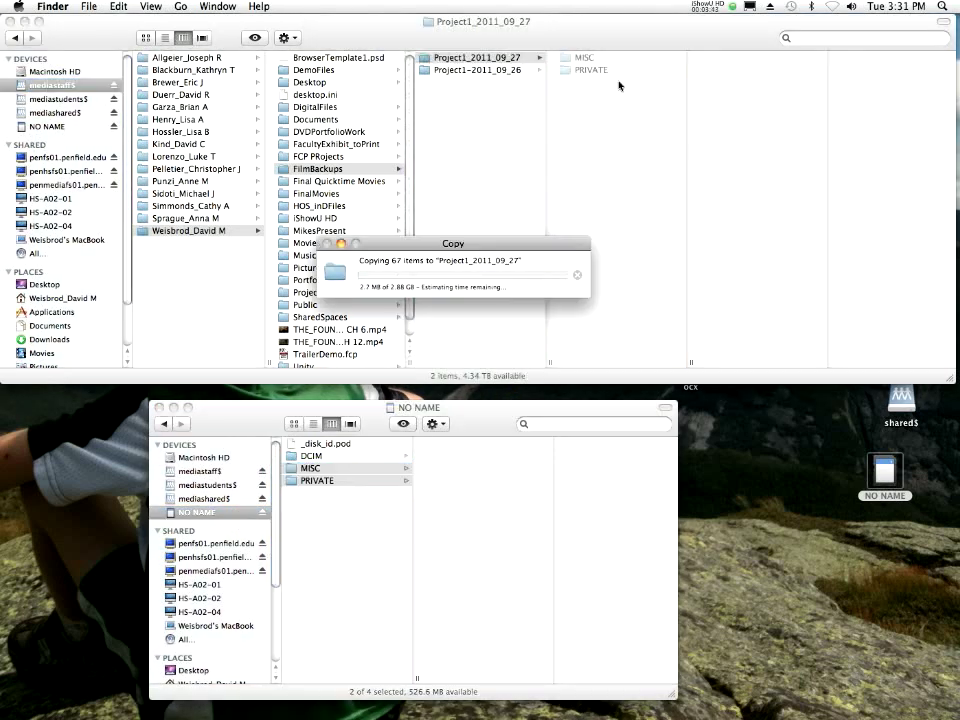
Move the 2.88 GB copy progress window out of the way to the lower right
drag(434, 245, 603, 265)
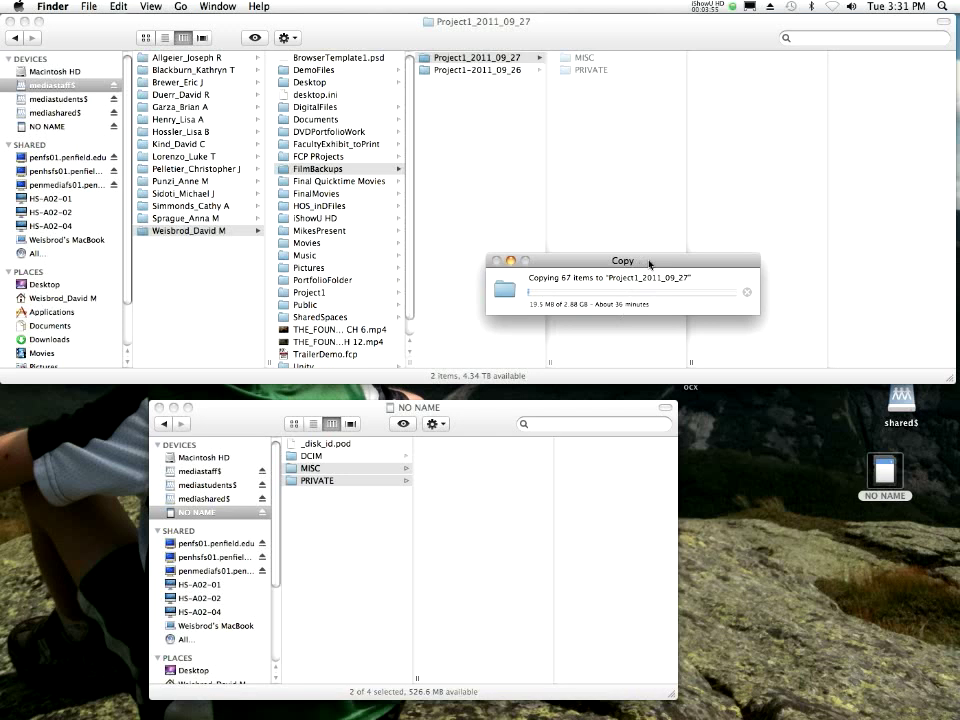
click(650, 263)
drag(567, 256, 656, 513)
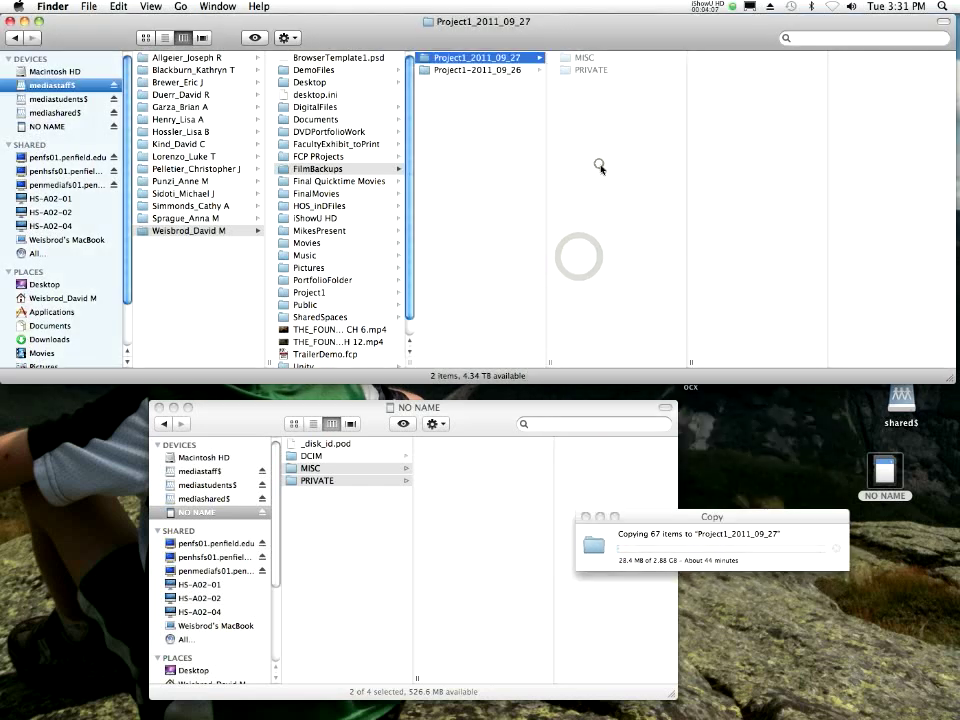
click(600, 167)
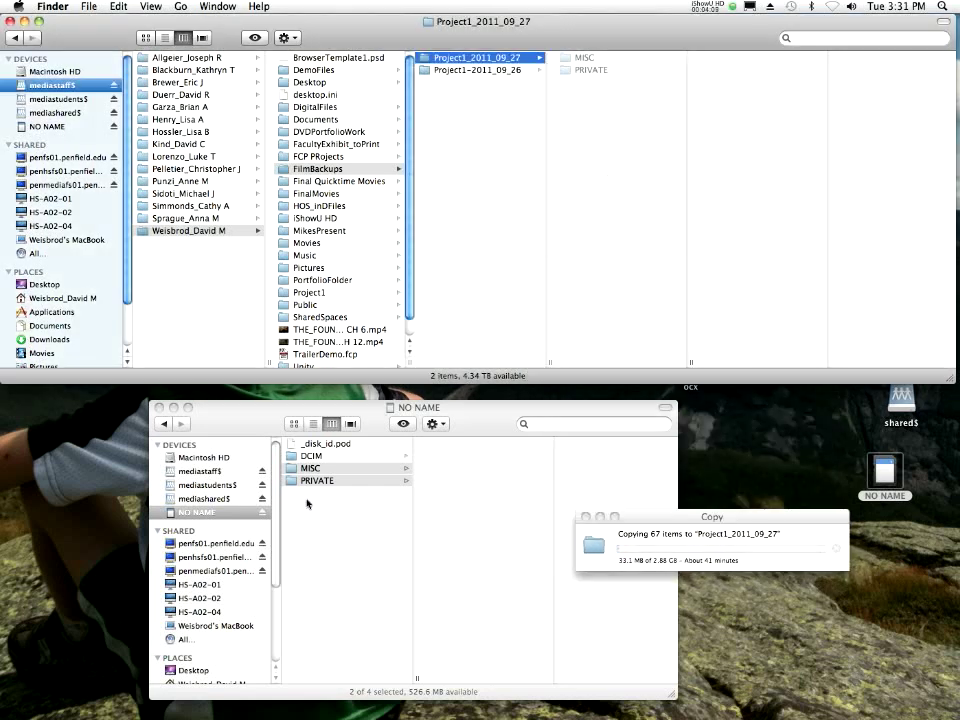
Add an empty folder named DCIM to Project1_2011_09_27 while the copy continues
right_click(595, 170)
click(595, 172)
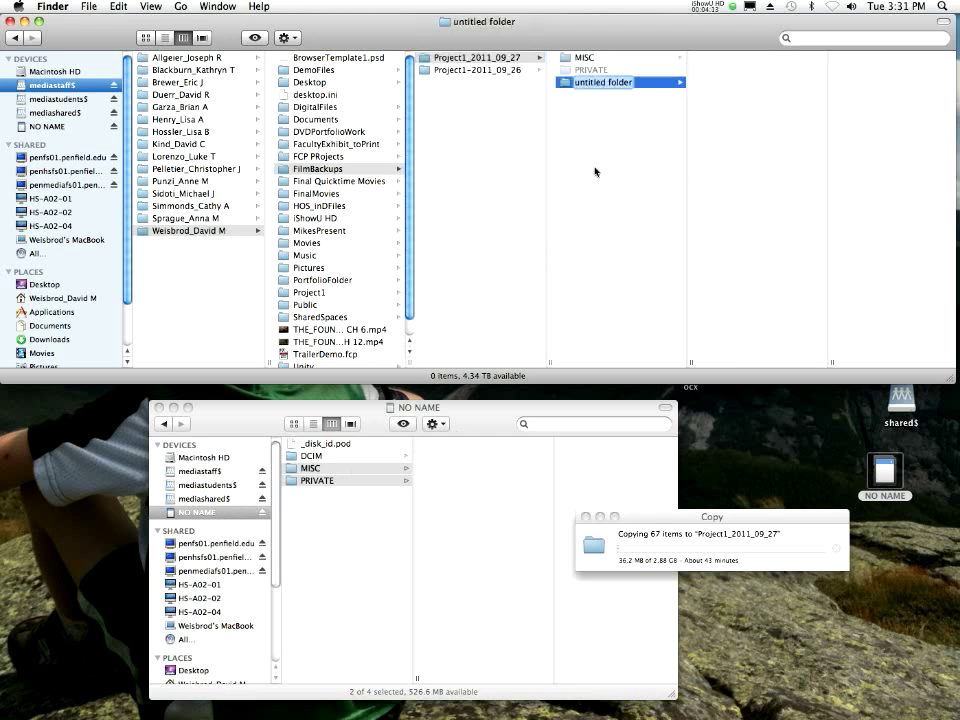
text(DCIM)
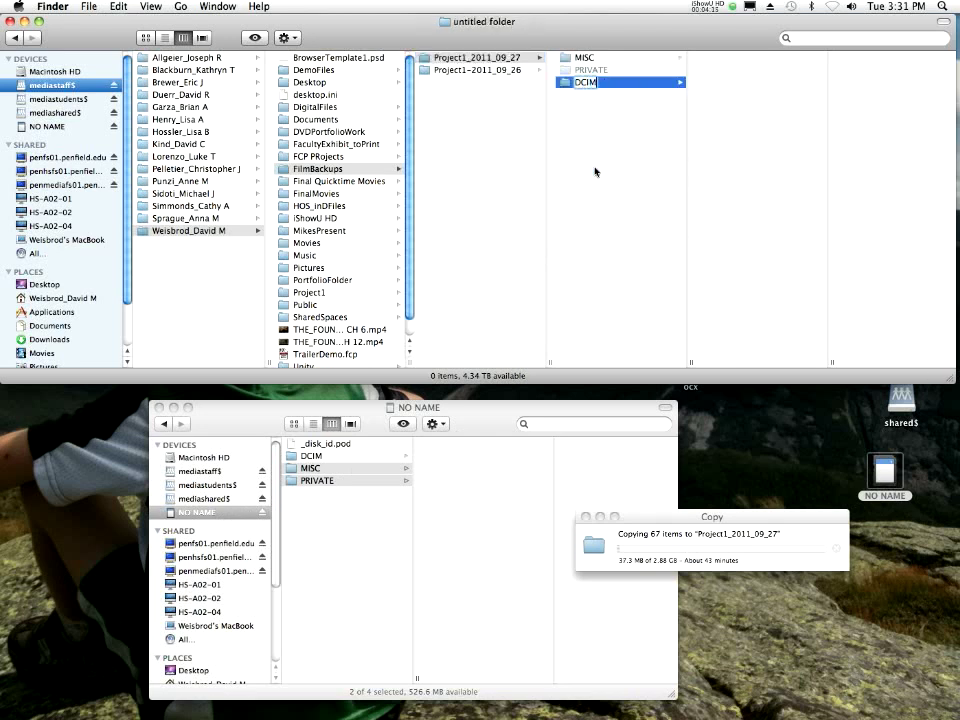
key(Return)
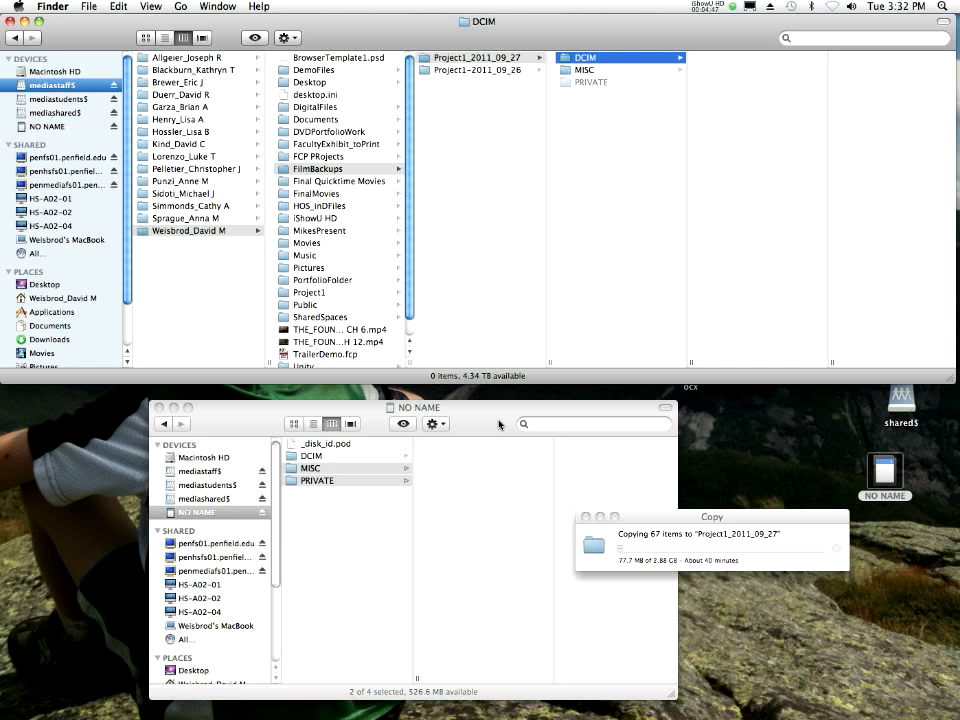
Let the copy finish and open the backup's STREAM folder holding 00000.MTS through 00012.MTS
click(835, 547)
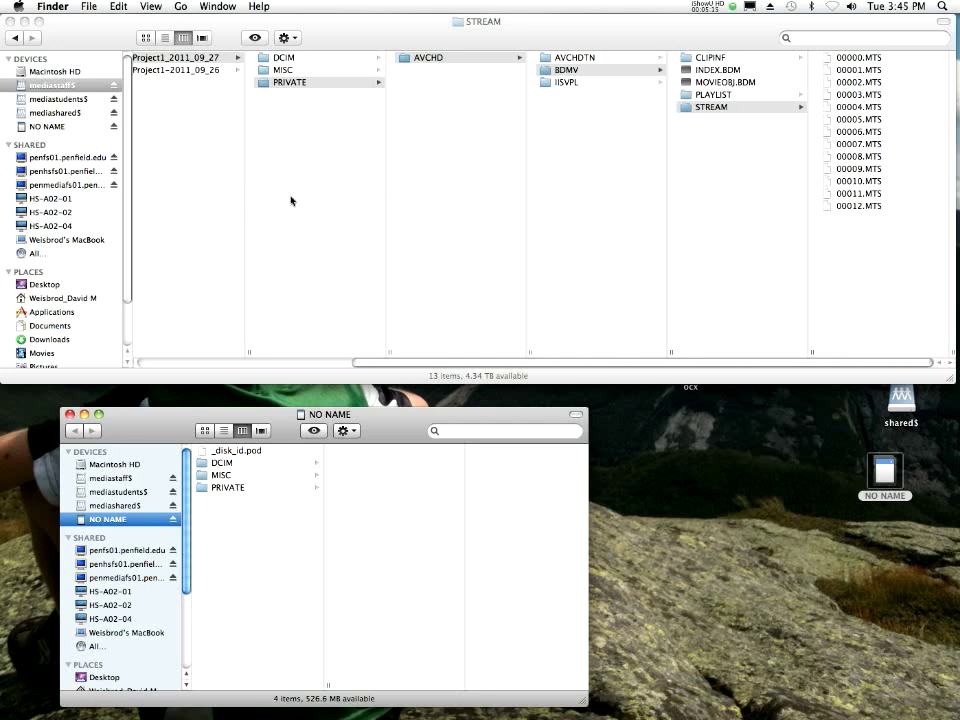
Open PRIVATE > AVCHD in both the backup and card windows, then enlarge the card window
click(183, 40)
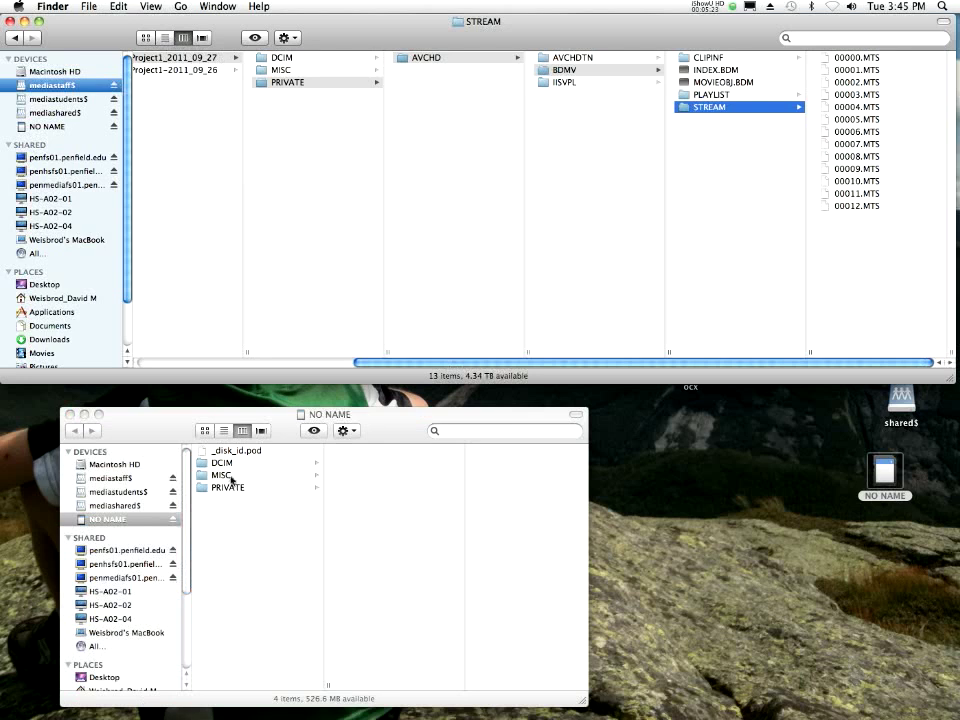
click(282, 58)
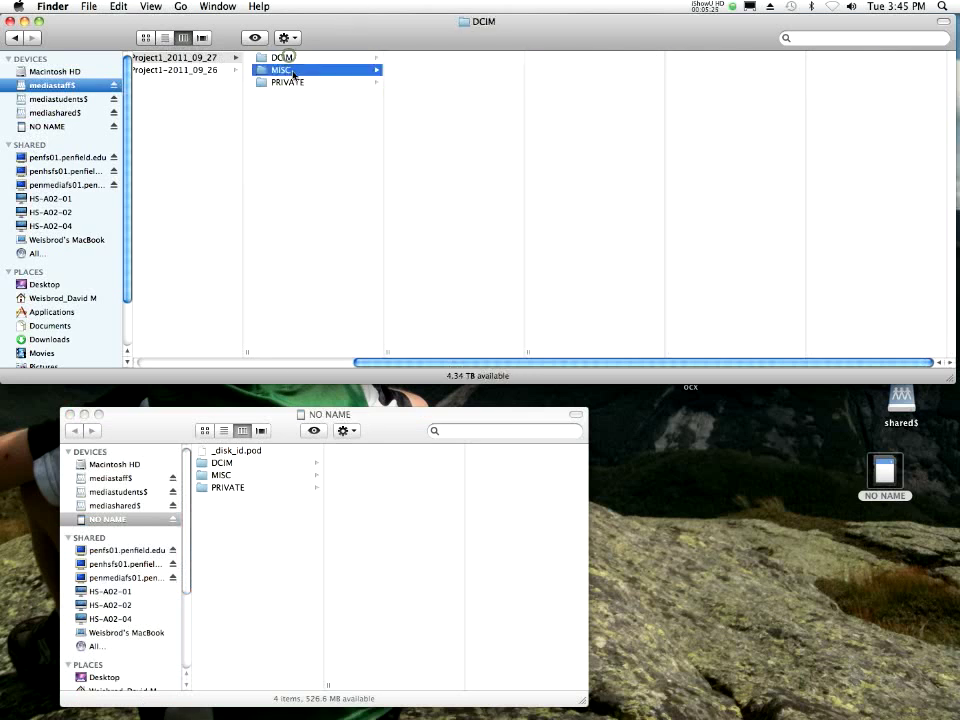
click(282, 70)
click(286, 82)
click(222, 475)
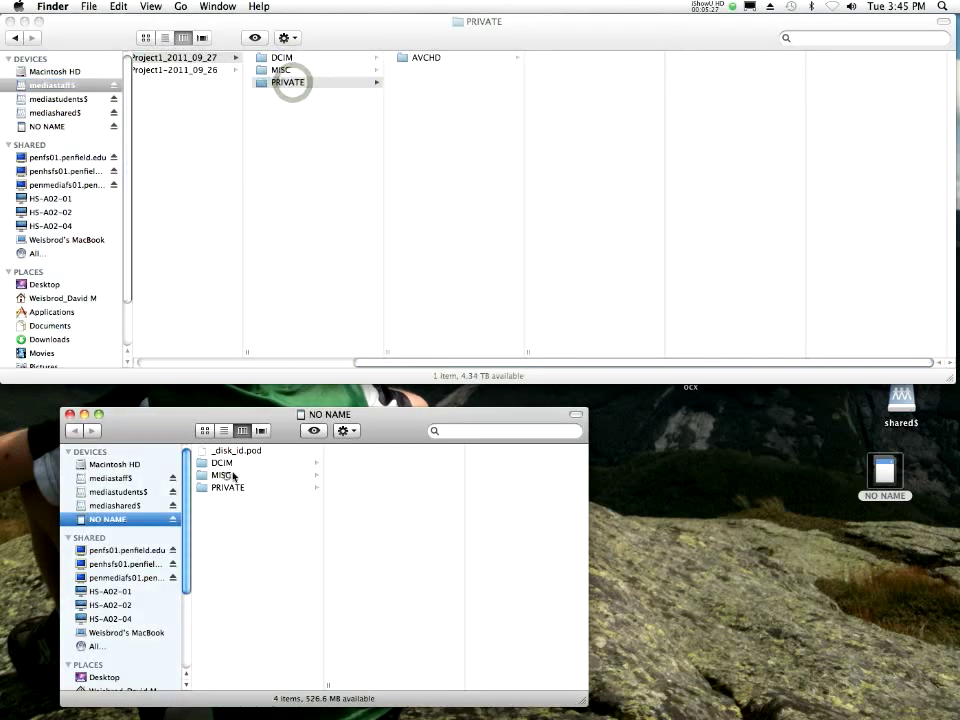
click(228, 487)
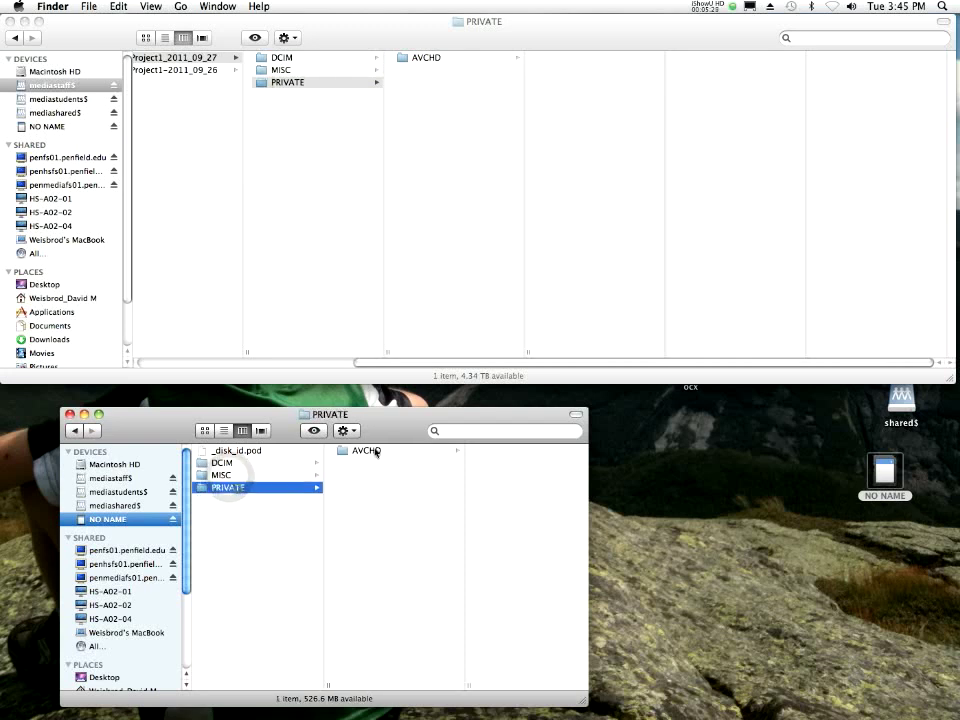
click(292, 82)
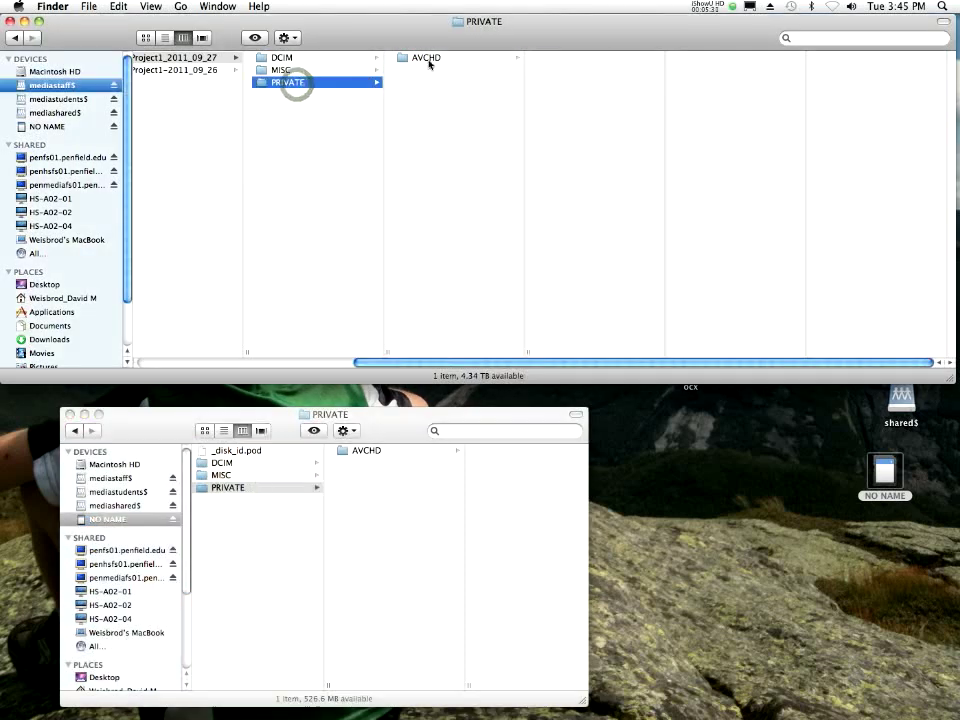
click(428, 58)
click(370, 450)
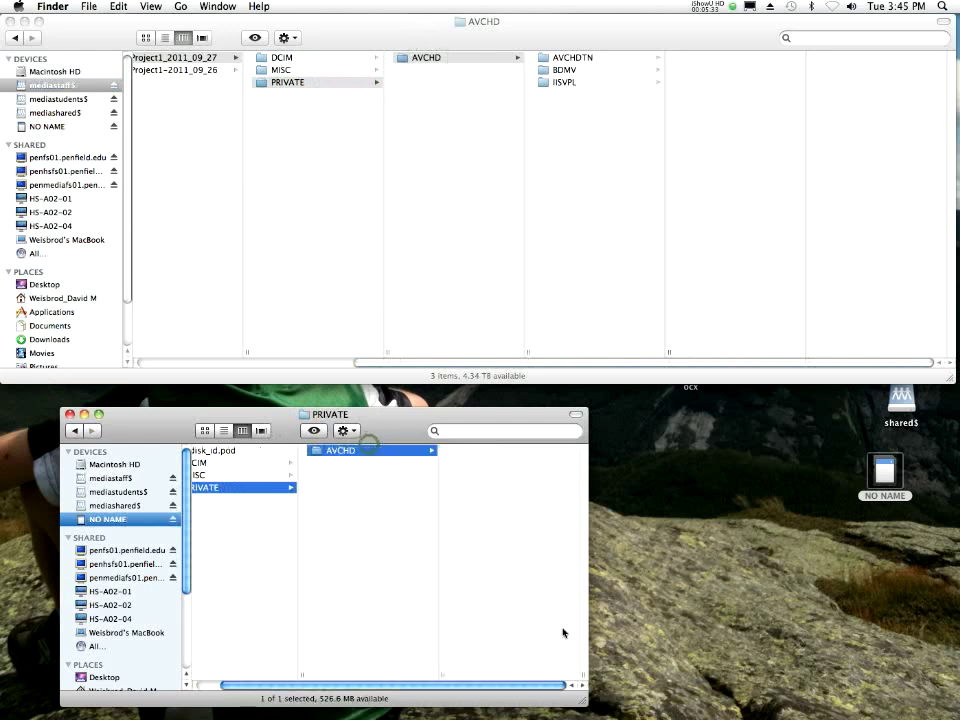
drag(584, 703, 952, 710)
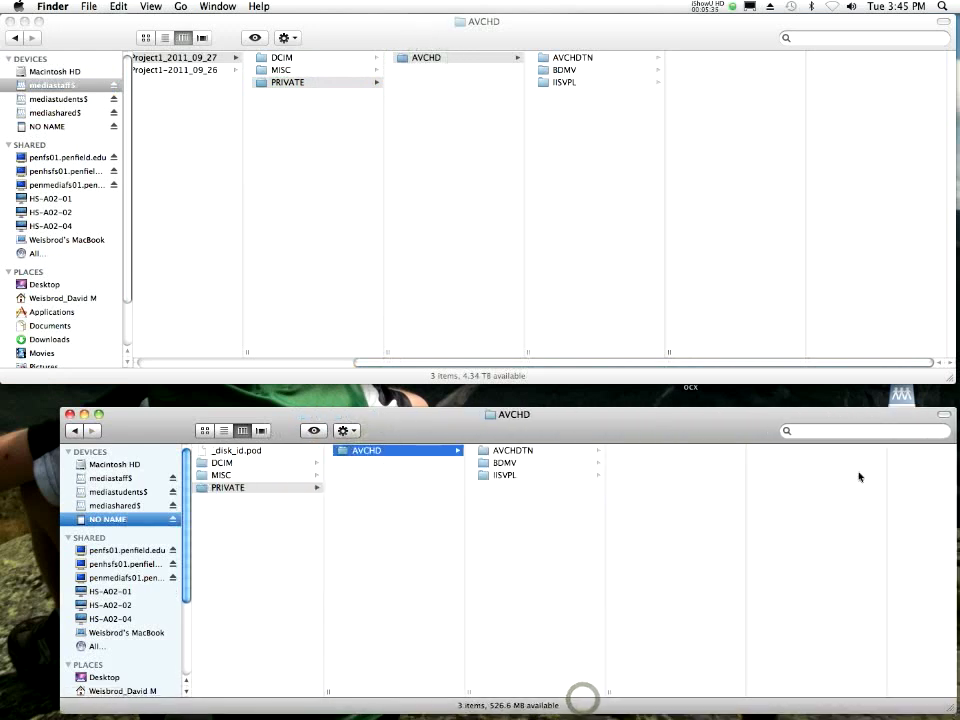
drag(729, 428, 679, 424)
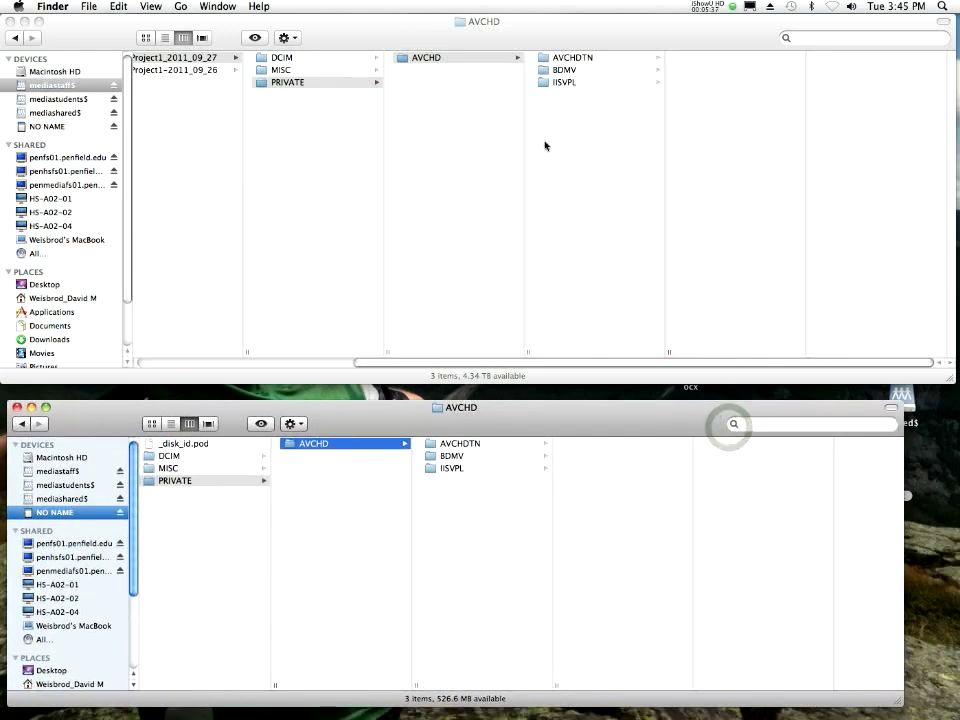
Open the AVCHDTN, BDMV and IISVPL folders in both the card and backup windows
click(550, 57)
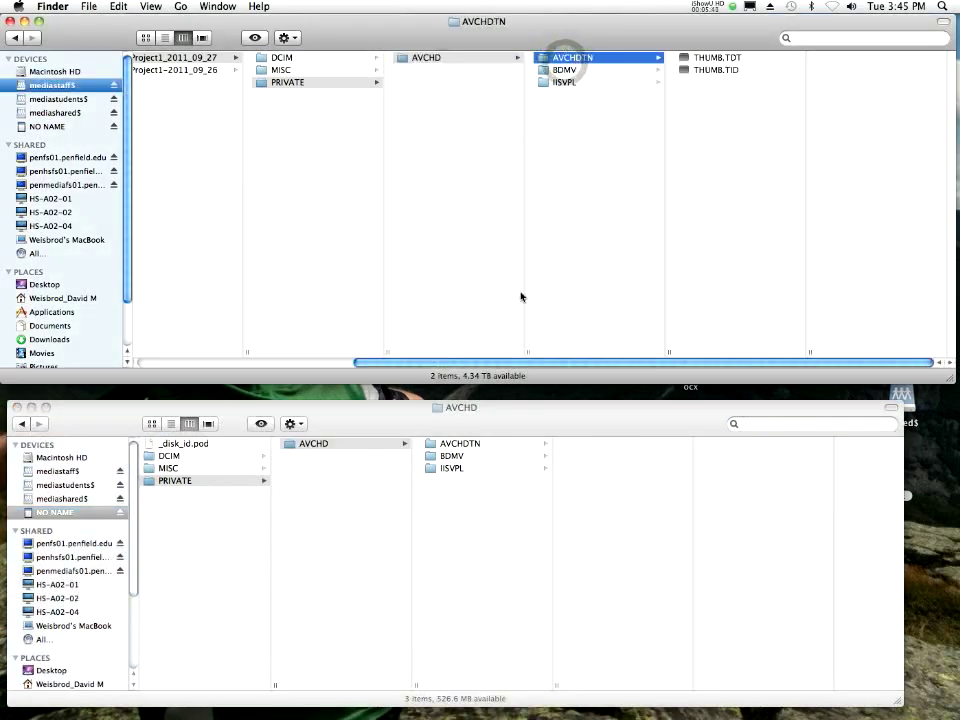
click(478, 446)
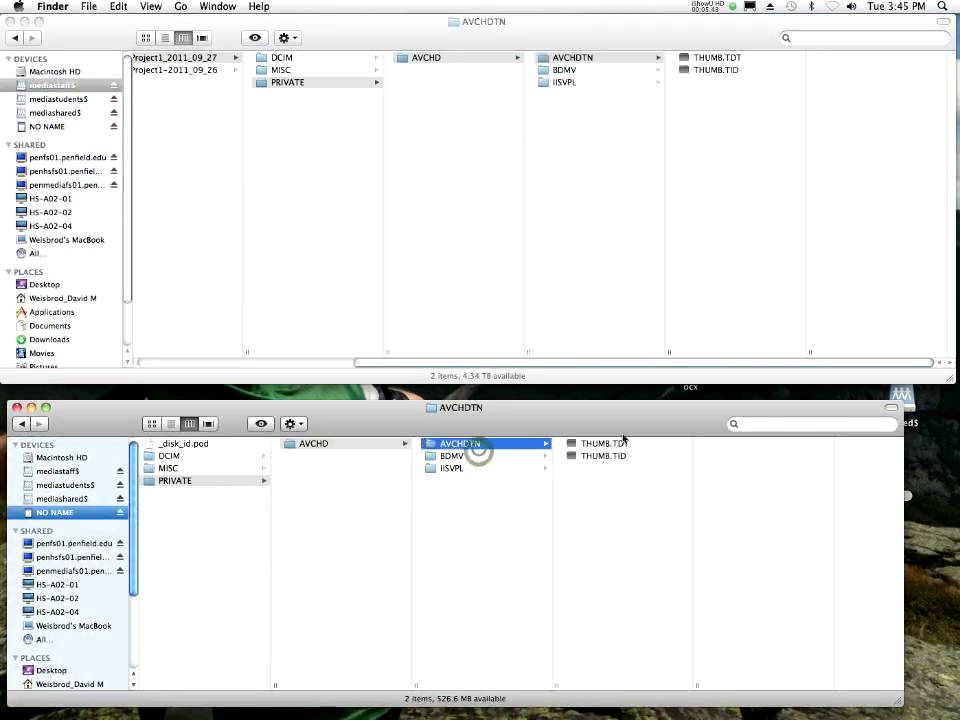
click(474, 455)
click(567, 70)
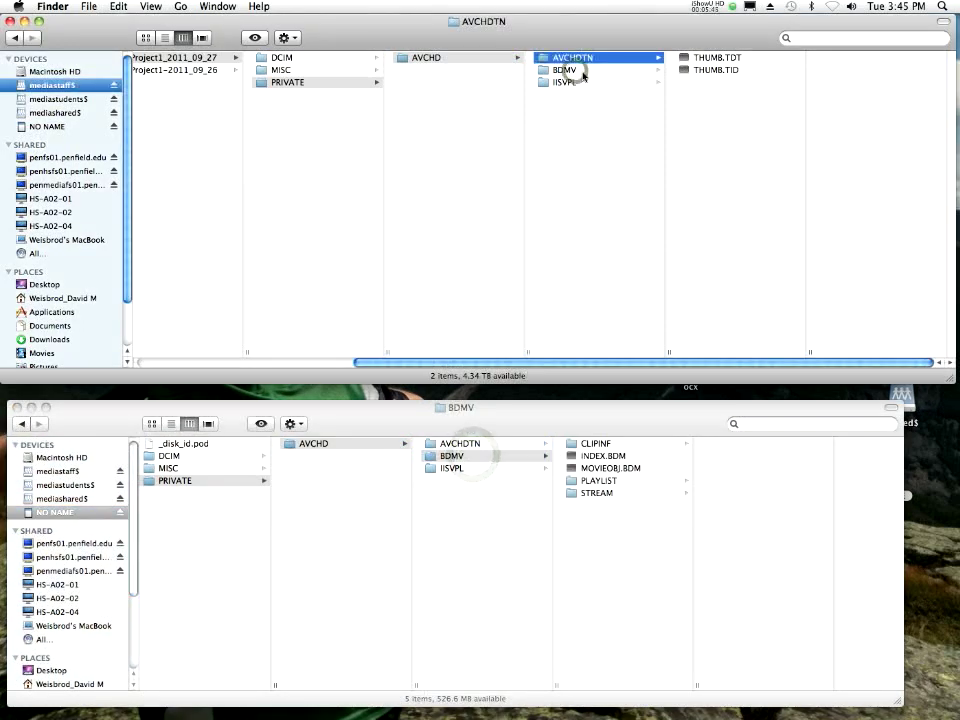
click(457, 471)
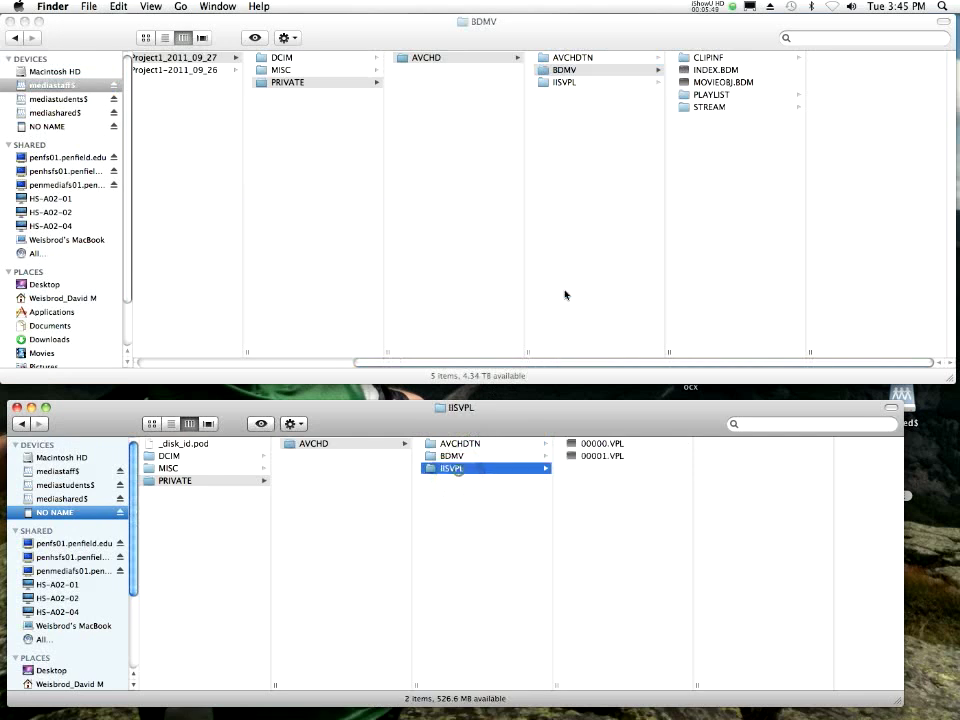
click(576, 81)
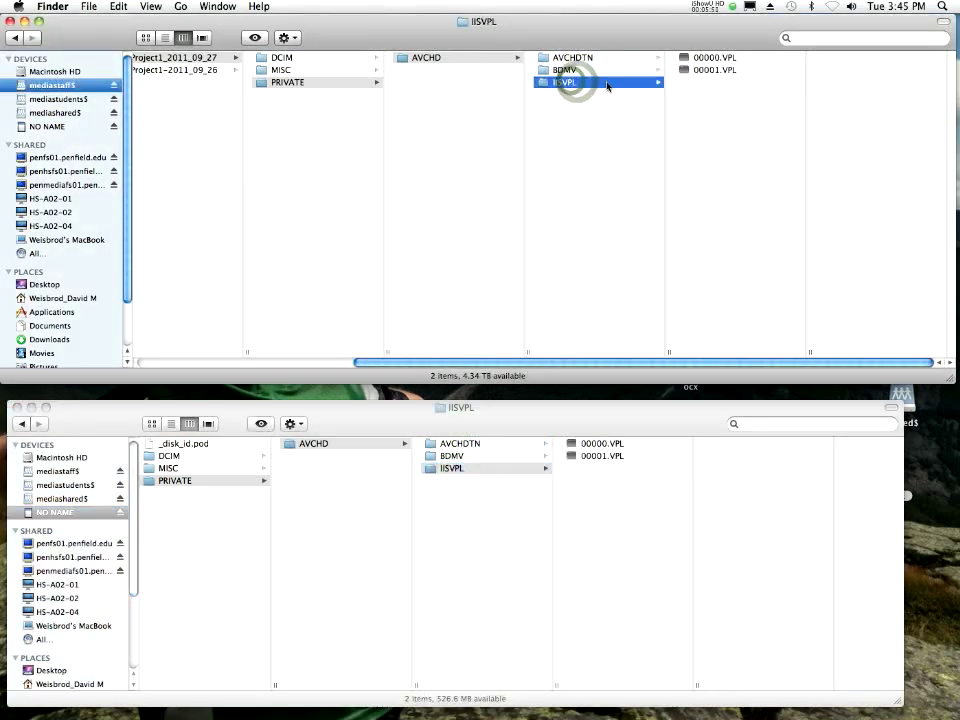
click(565, 70)
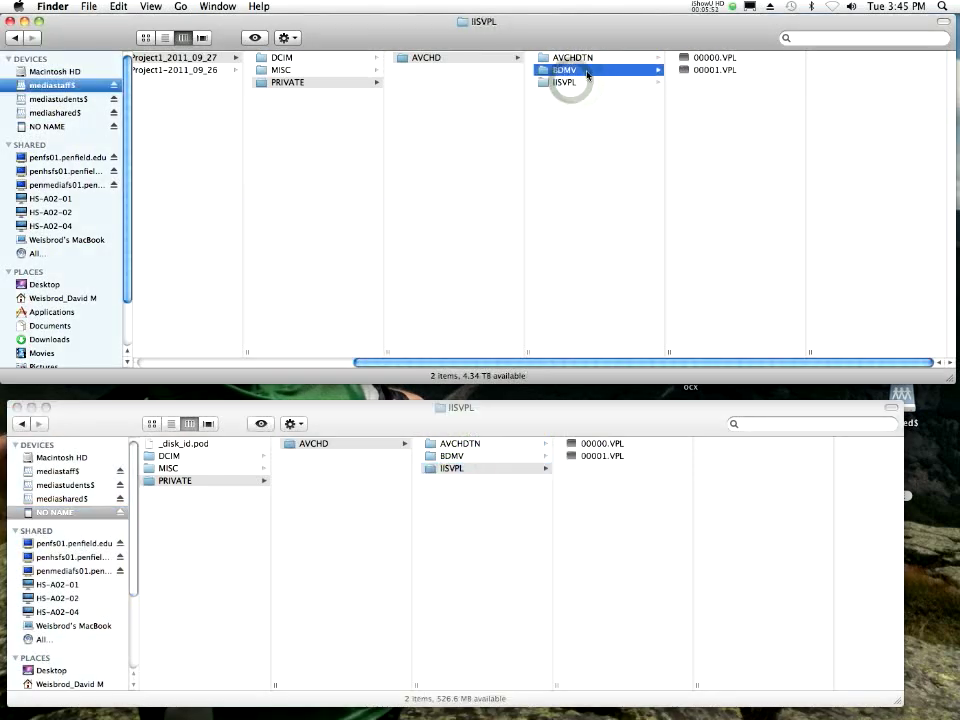
click(463, 458)
click(465, 456)
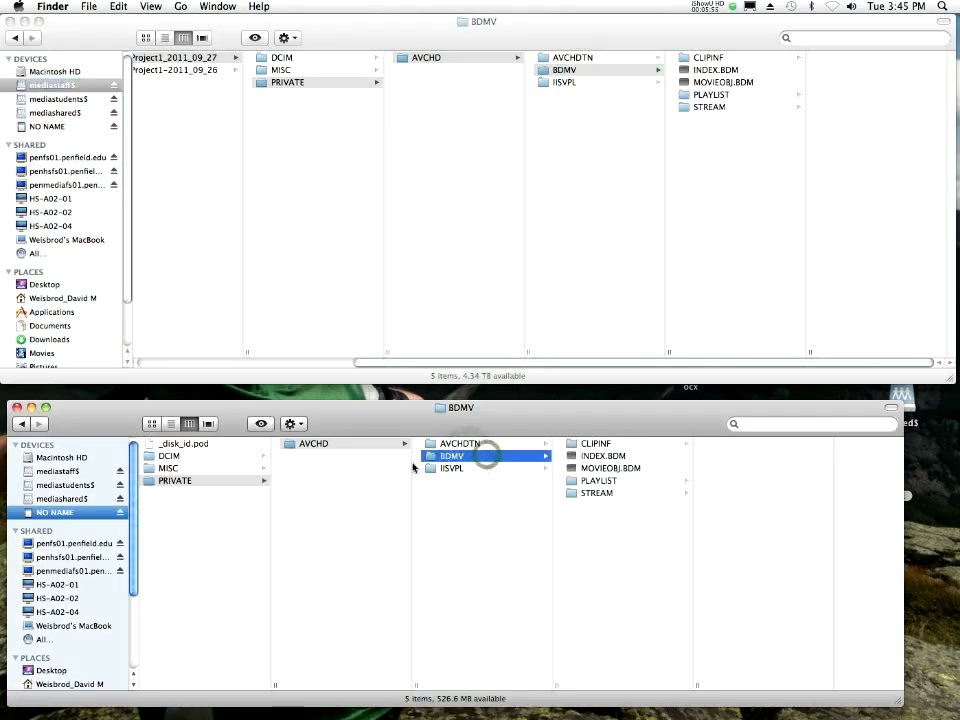
Step through CLIPINF, PLAYLIST and STREAM in both windows, previewing the backup's INDEX.BDM details
click(604, 445)
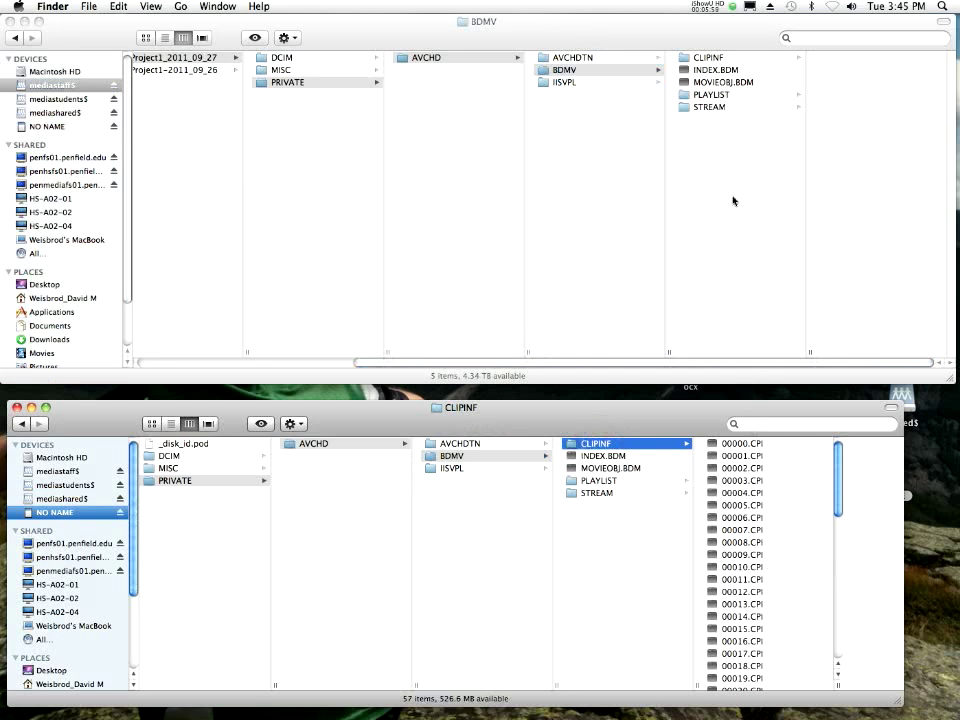
click(720, 57)
click(716, 57)
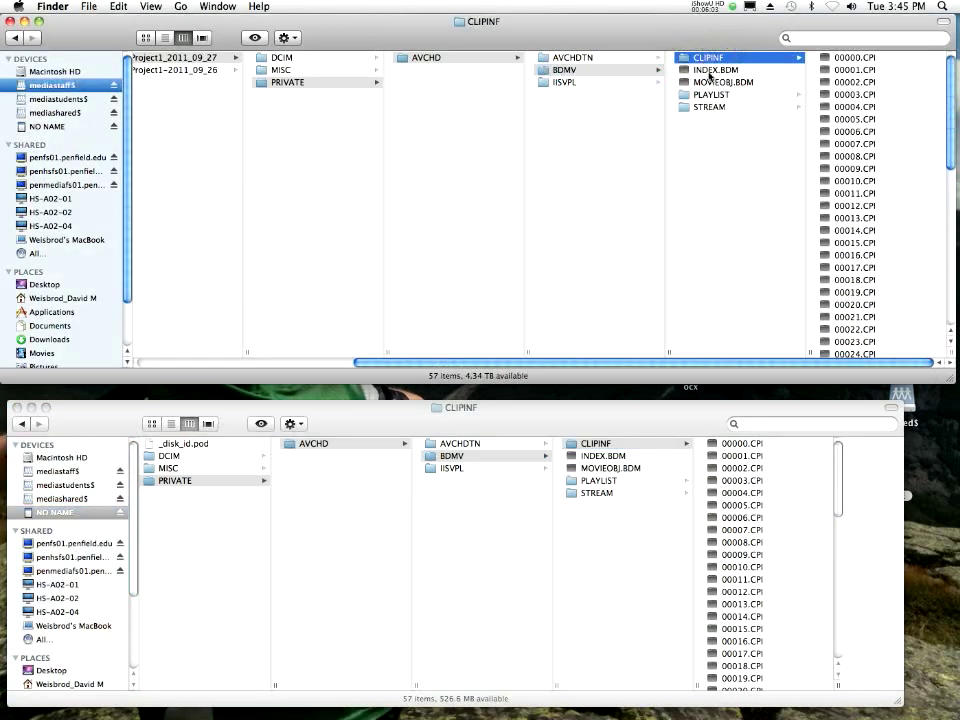
click(710, 75)
click(590, 483)
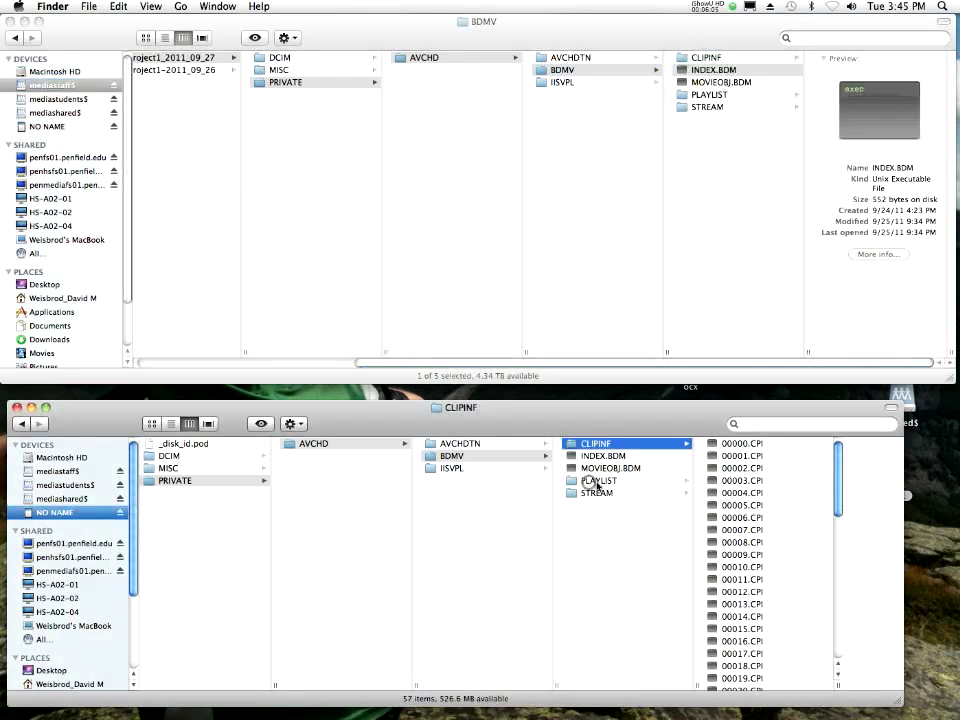
click(590, 482)
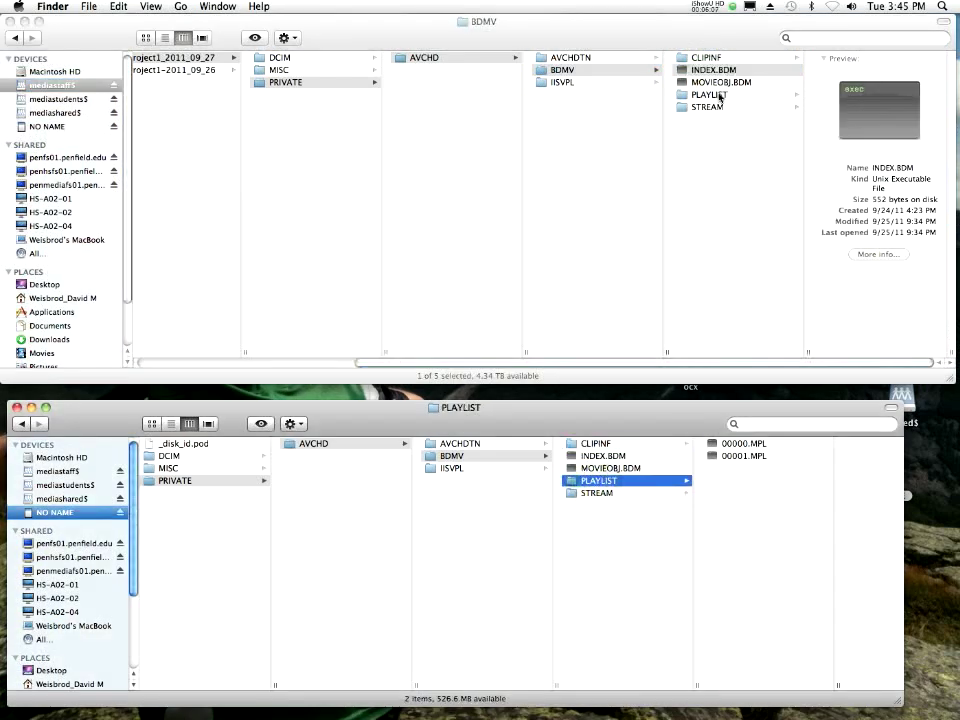
click(714, 95)
click(710, 105)
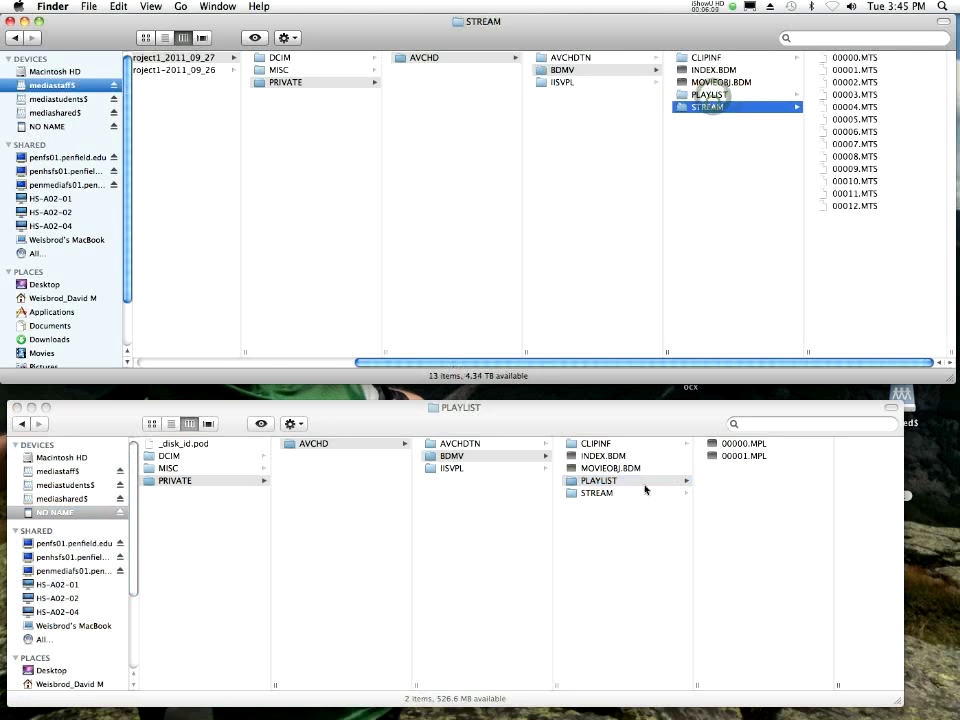
click(645, 484)
click(593, 493)
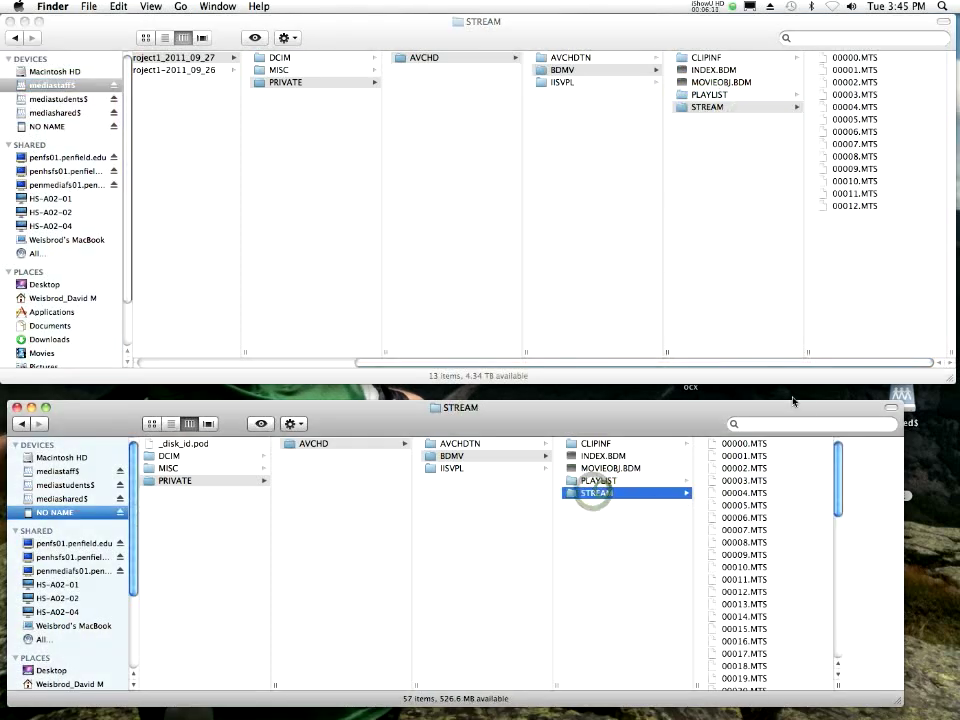
Scroll through the STREAM clips, then return the card window to the NO NAME top level
scroll(808, 454, down, 10)
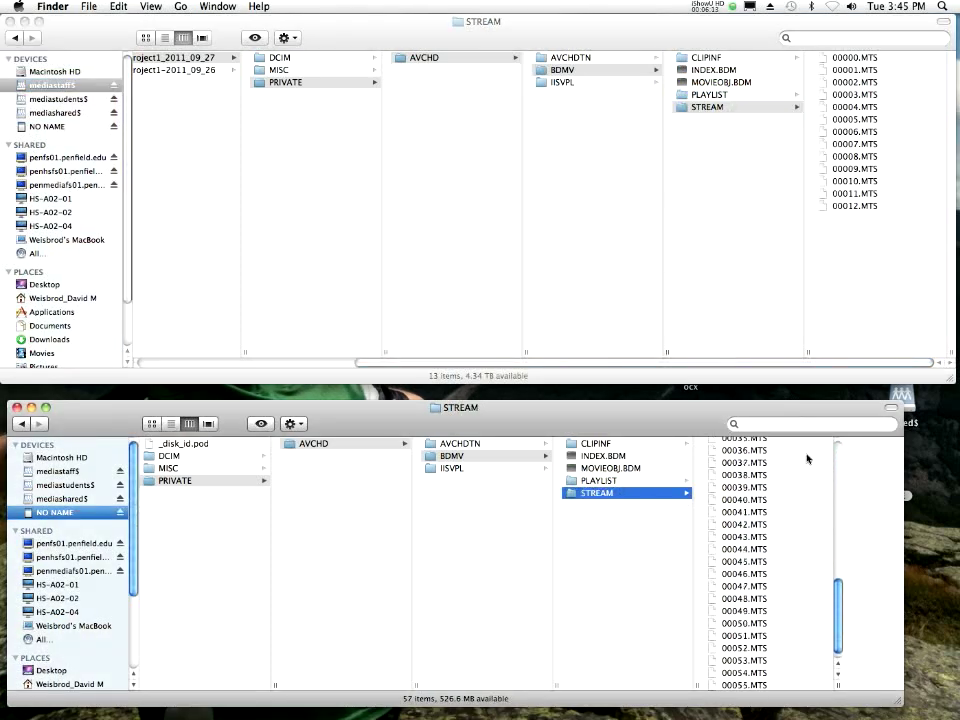
scroll(808, 458, up, 10)
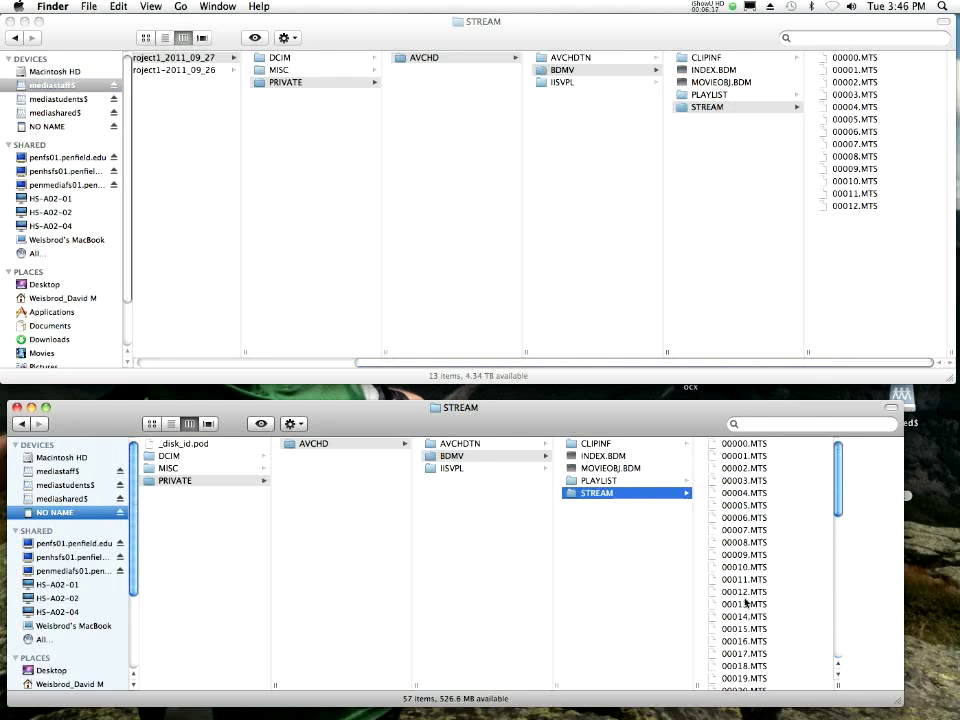
scroll(746, 605, down, 10)
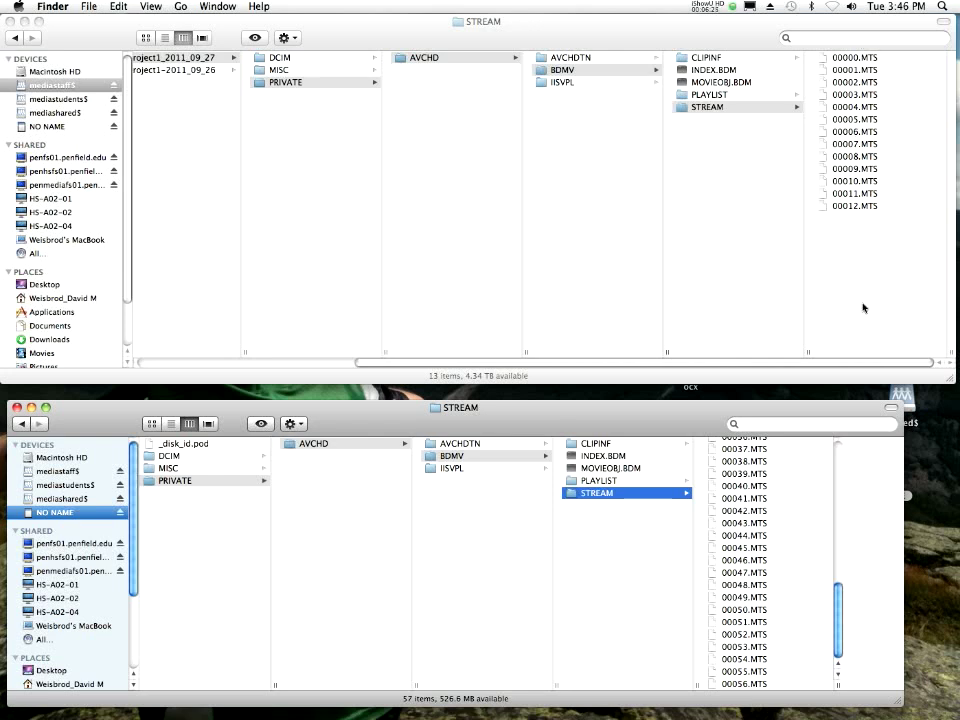
scroll(767, 624, up, 12)
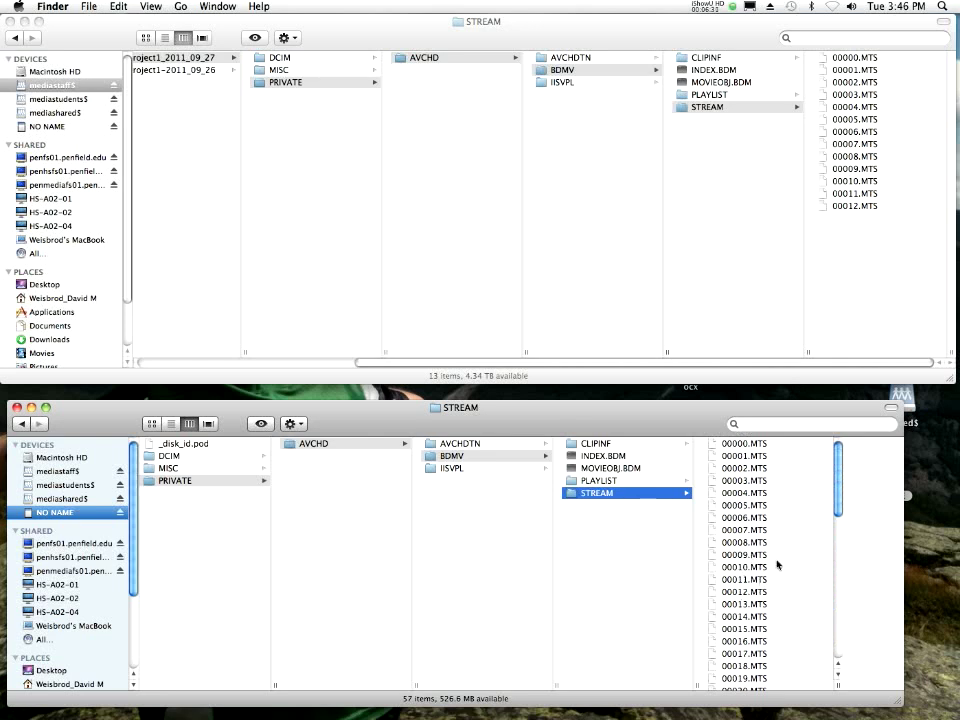
mouse_move(460, 705)
click(176, 516)
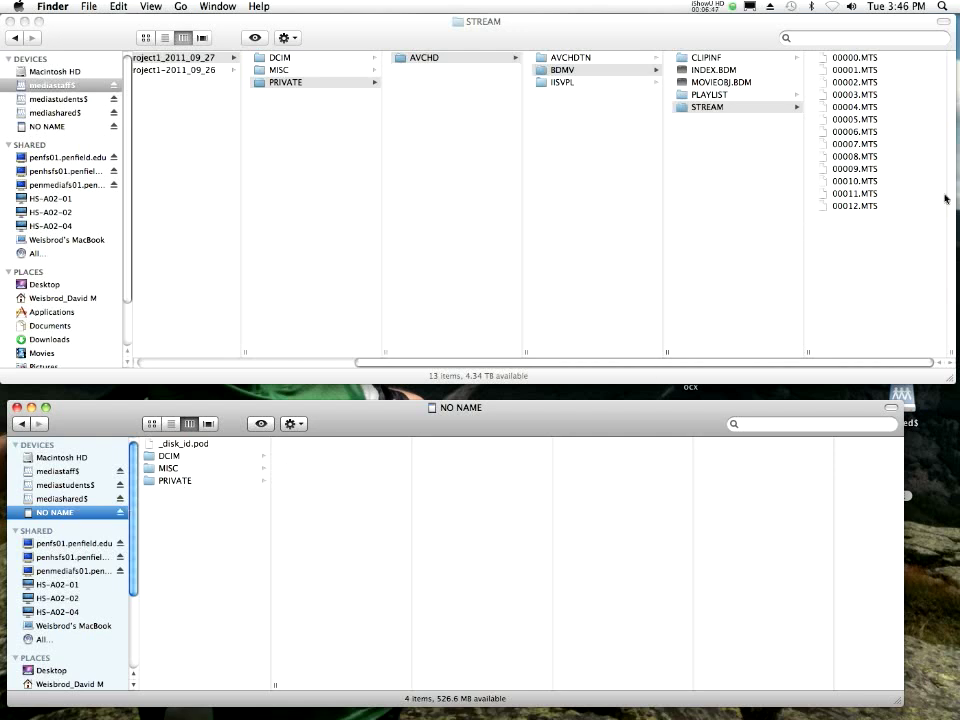
In the card window, open PRIVATE > AVCHD > BDMV > STREAM to show its 57 clips
scroll(273, 64, left, 3)
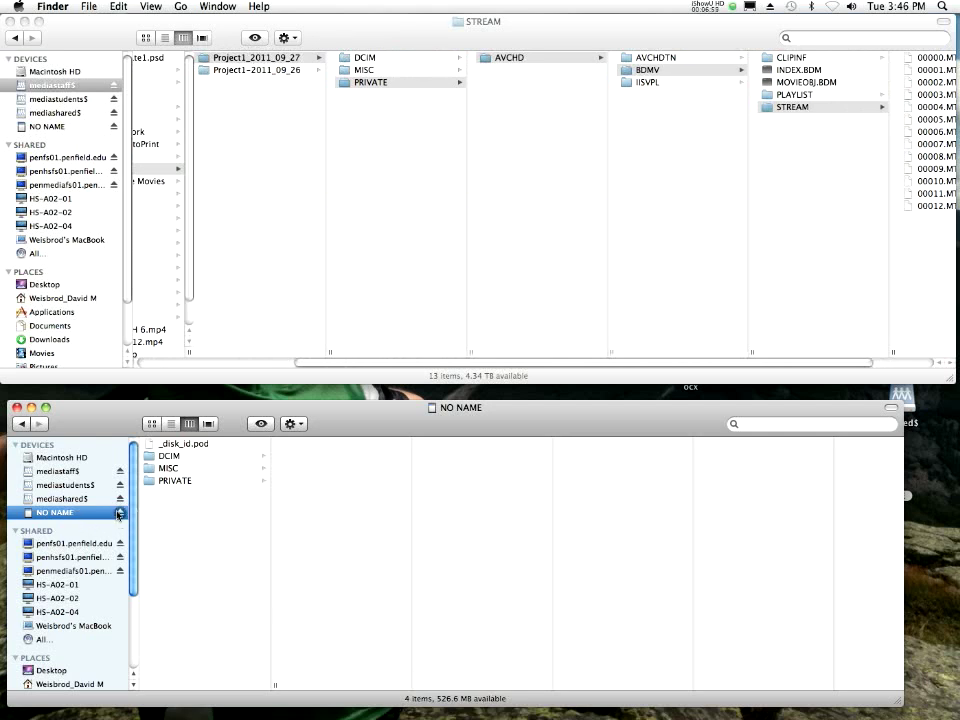
scroll(440, 110, right, 3)
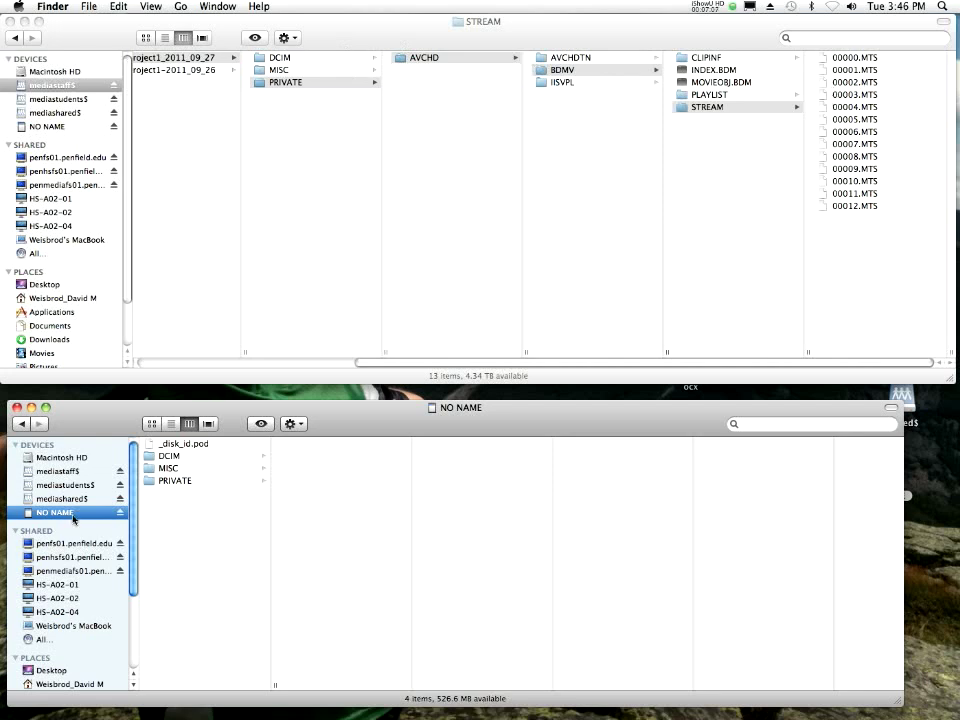
click(174, 481)
click(320, 443)
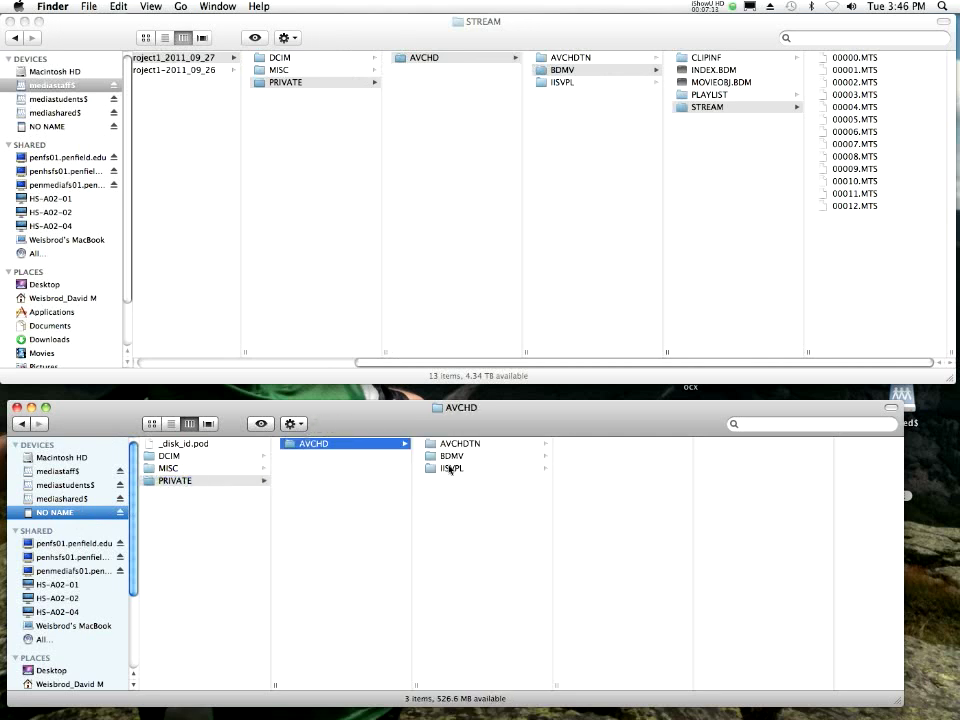
click(450, 457)
click(597, 493)
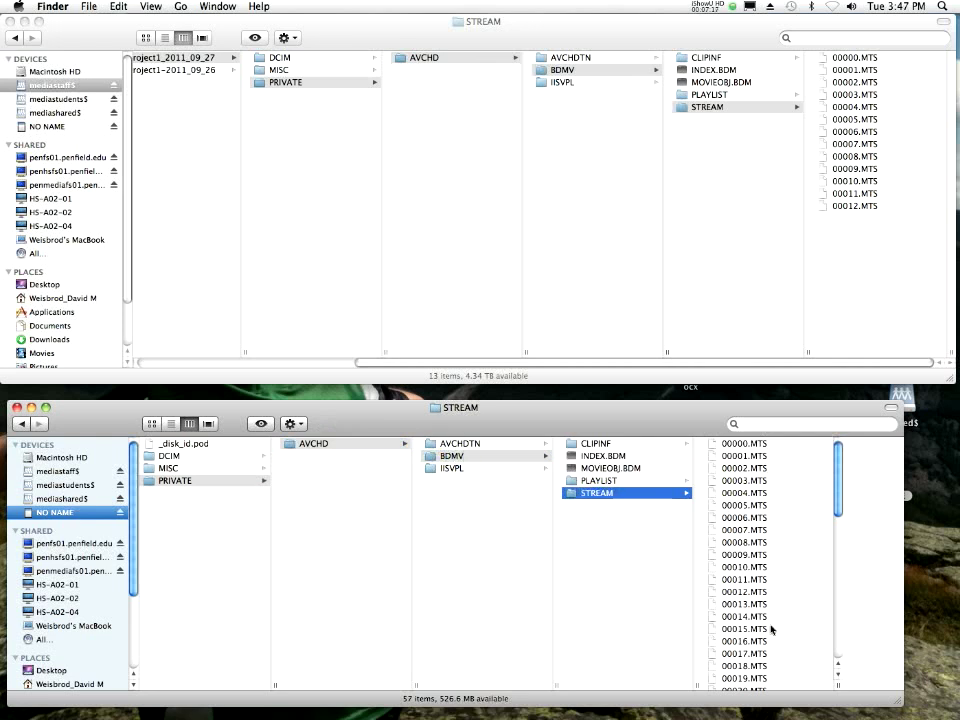
In the backup window, open CLIPINF, PLAYLIST, then STREAM to list its 13 clips
click(857, 212)
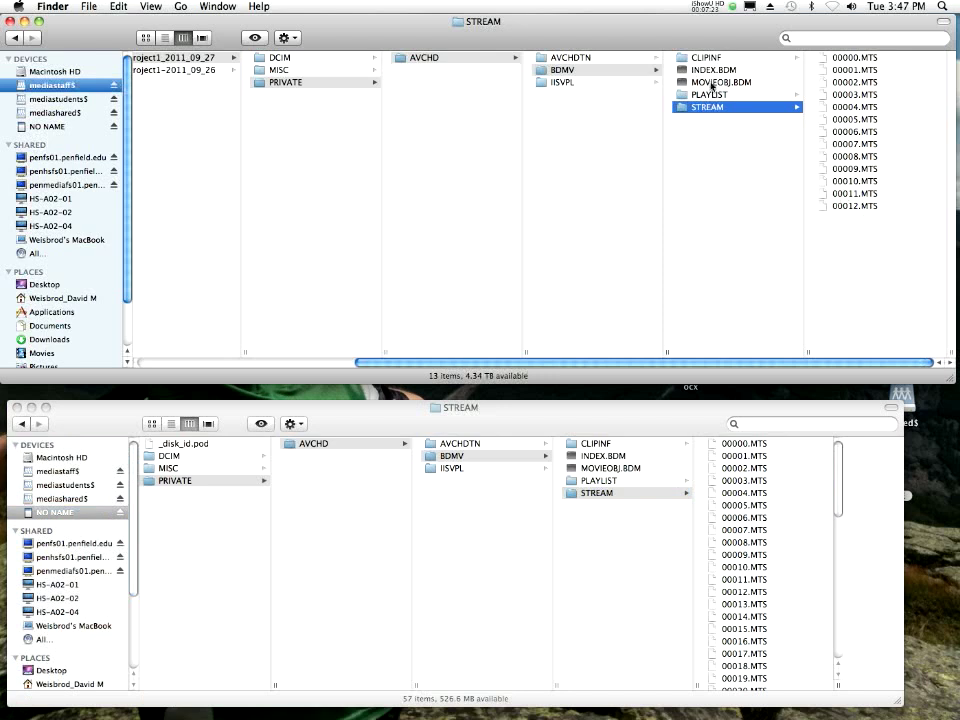
click(712, 57)
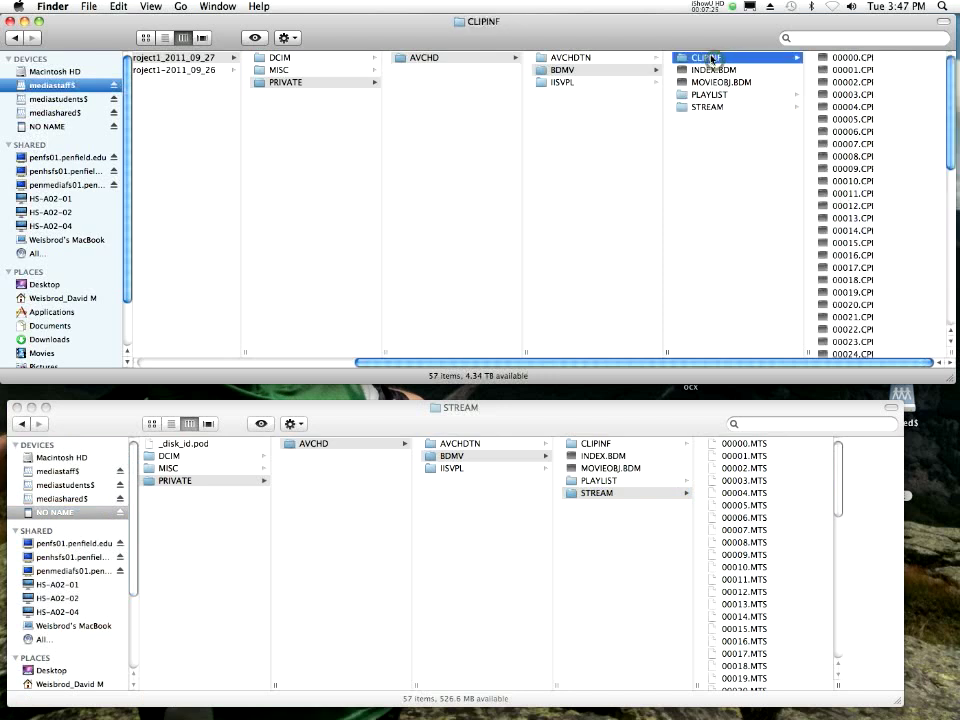
click(710, 94)
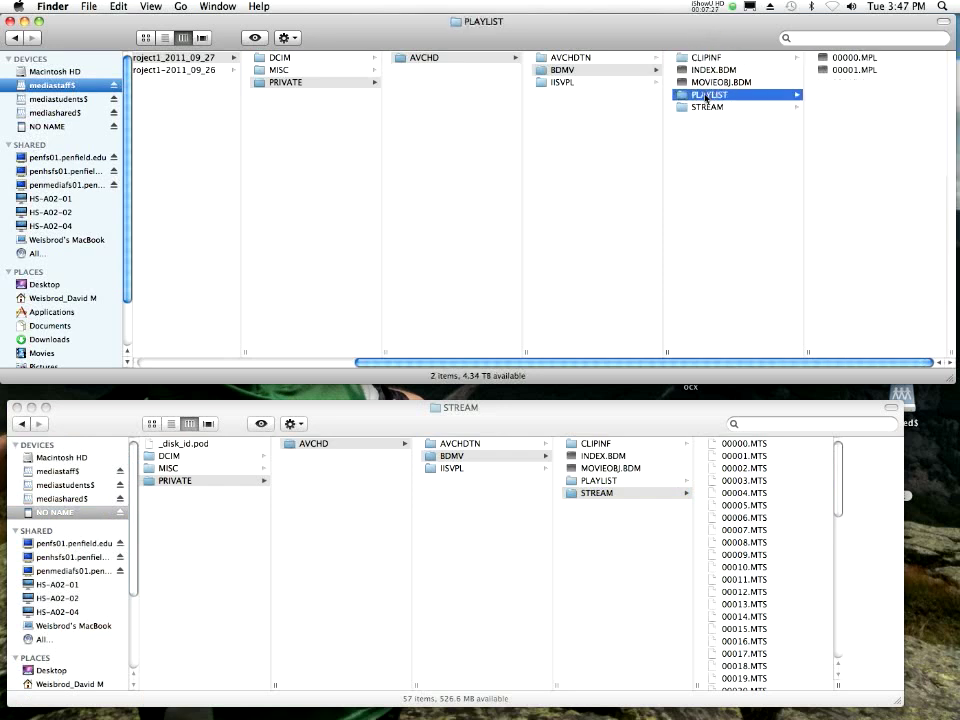
click(707, 105)
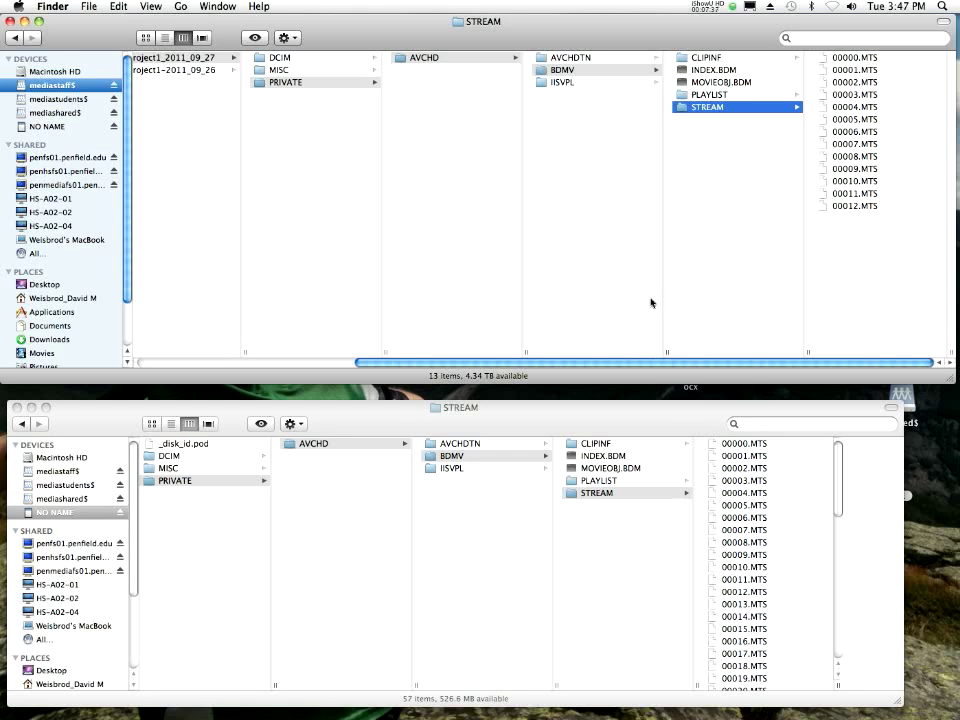
scroll(652, 302, left, 3)
scroll(648, 312, right, 3)
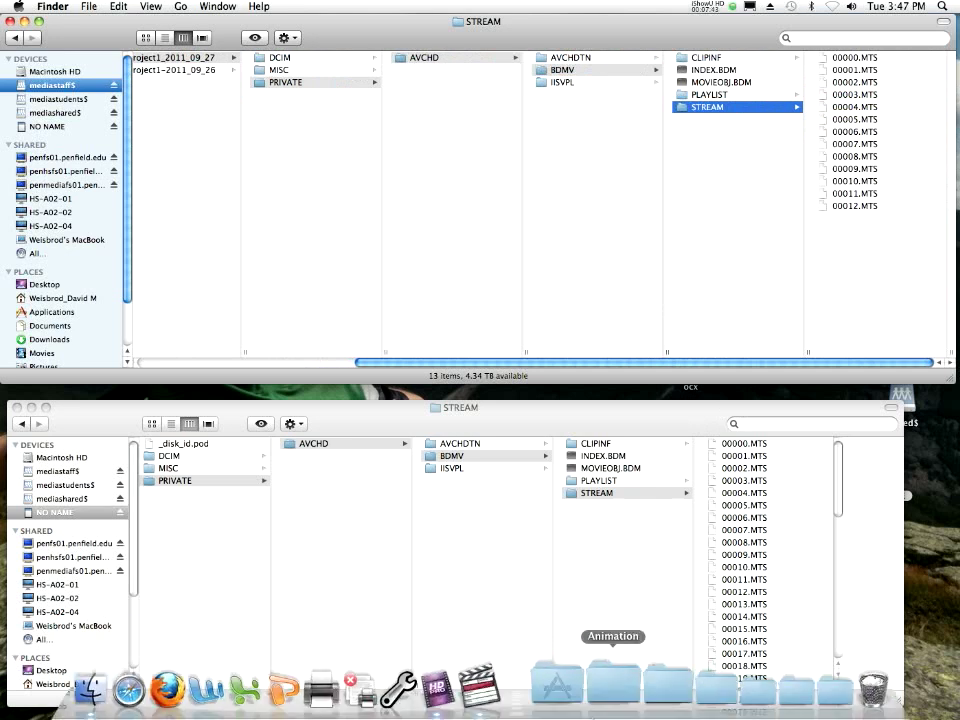
Bring Final Cut Pro forward and close Untitled Project 1, triggering the save-changes prompt
click(492, 700)
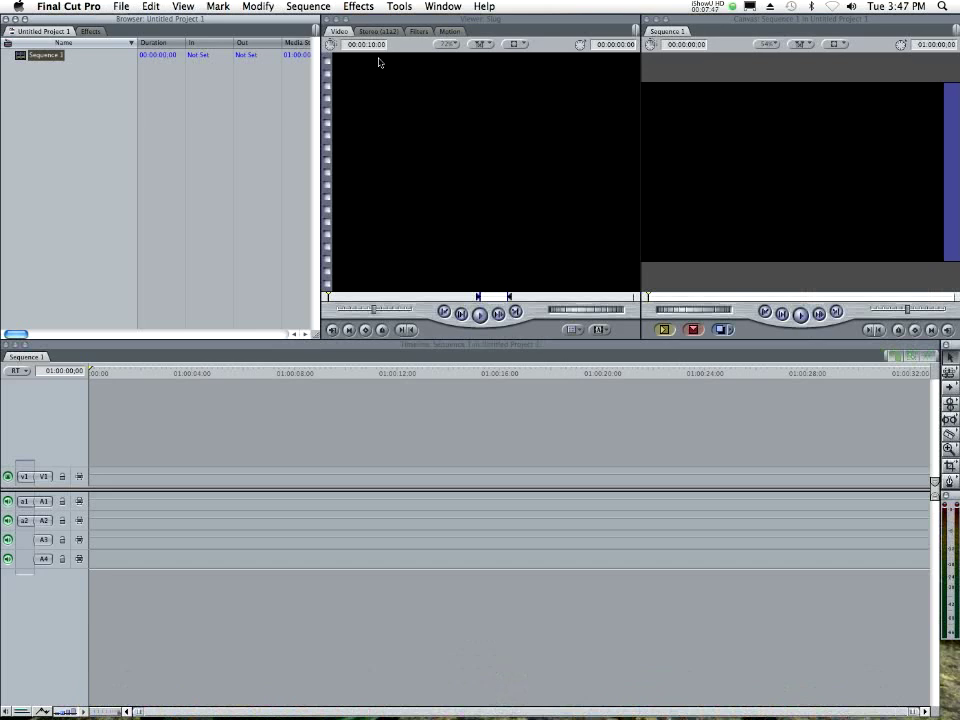
click(114, 10)
Close the current project without saving and start a new empty project
click(150, 99)
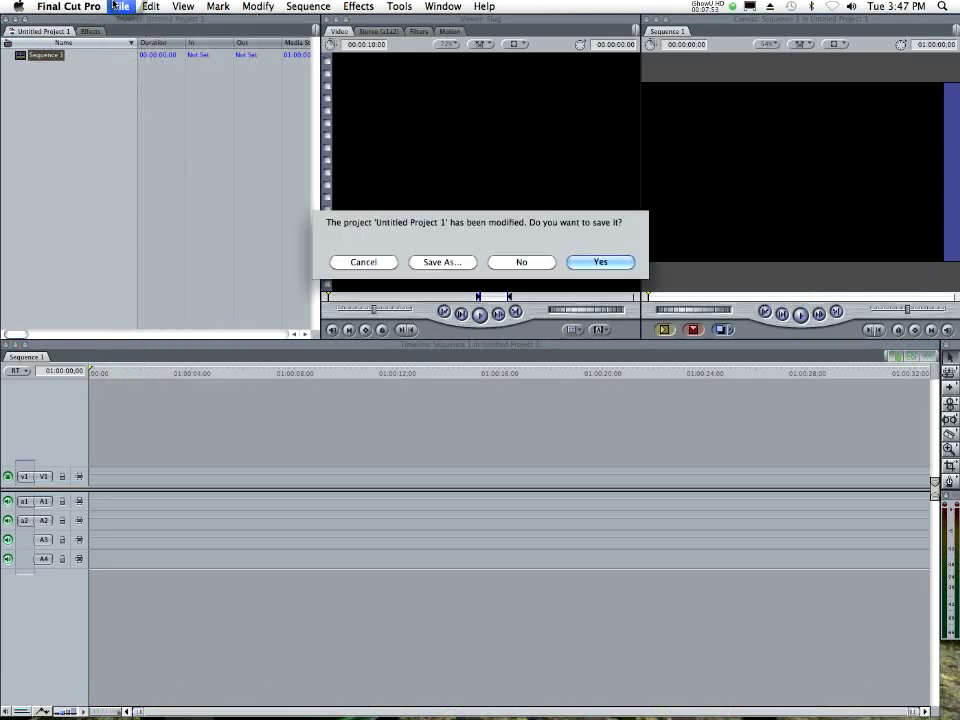
click(520, 262)
click(120, 8)
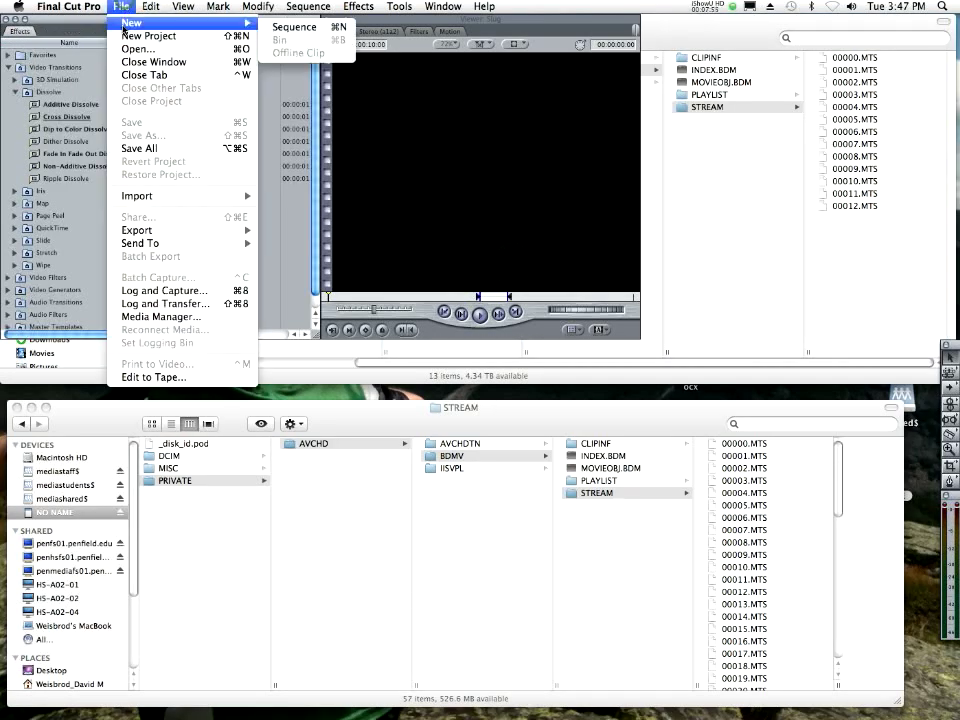
click(178, 37)
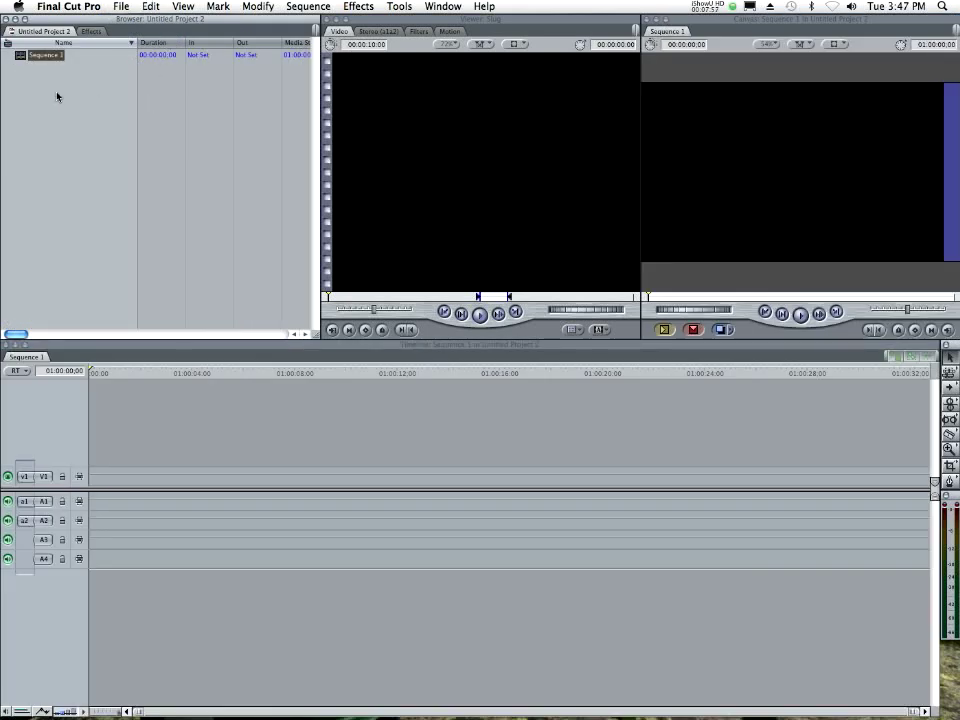
Save the new project as MTS_ImportDemo in the FCP PRojects folder
click(120, 6)
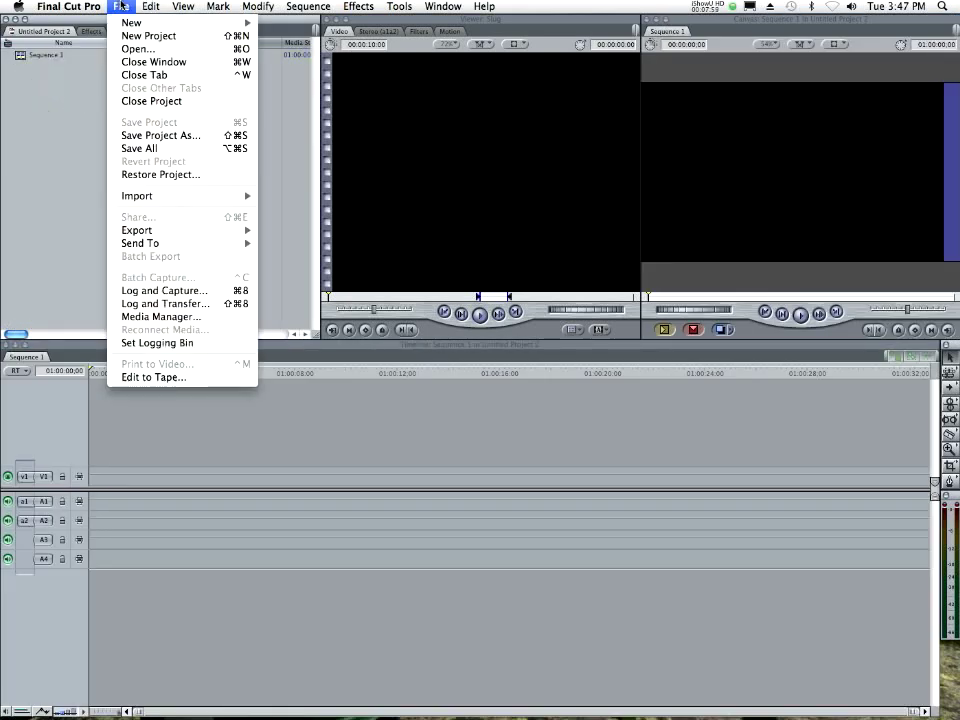
click(141, 136)
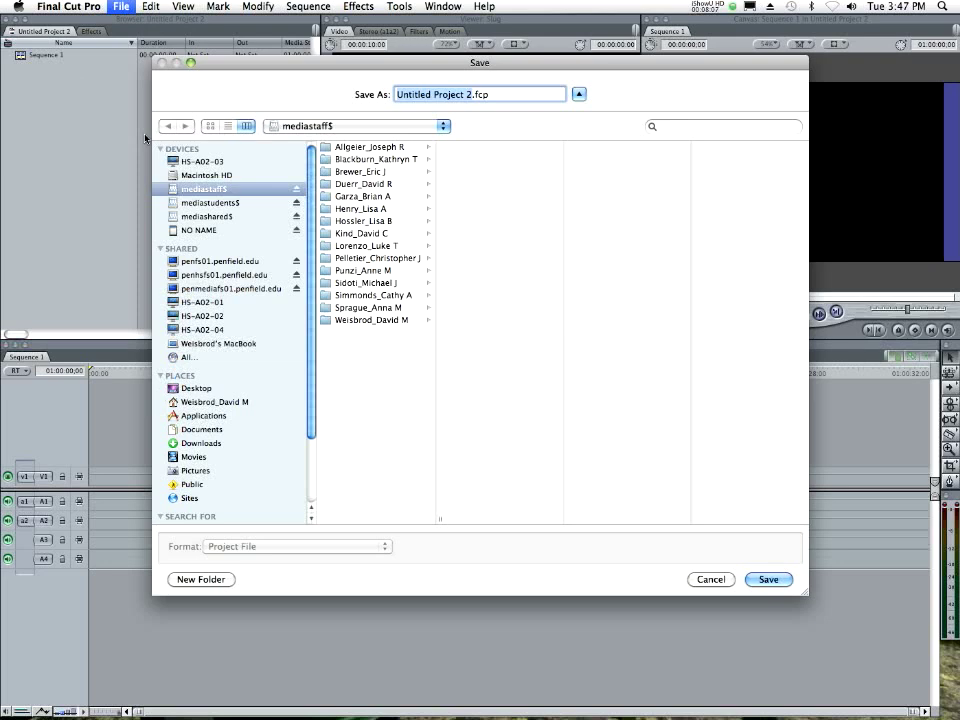
click(362, 320)
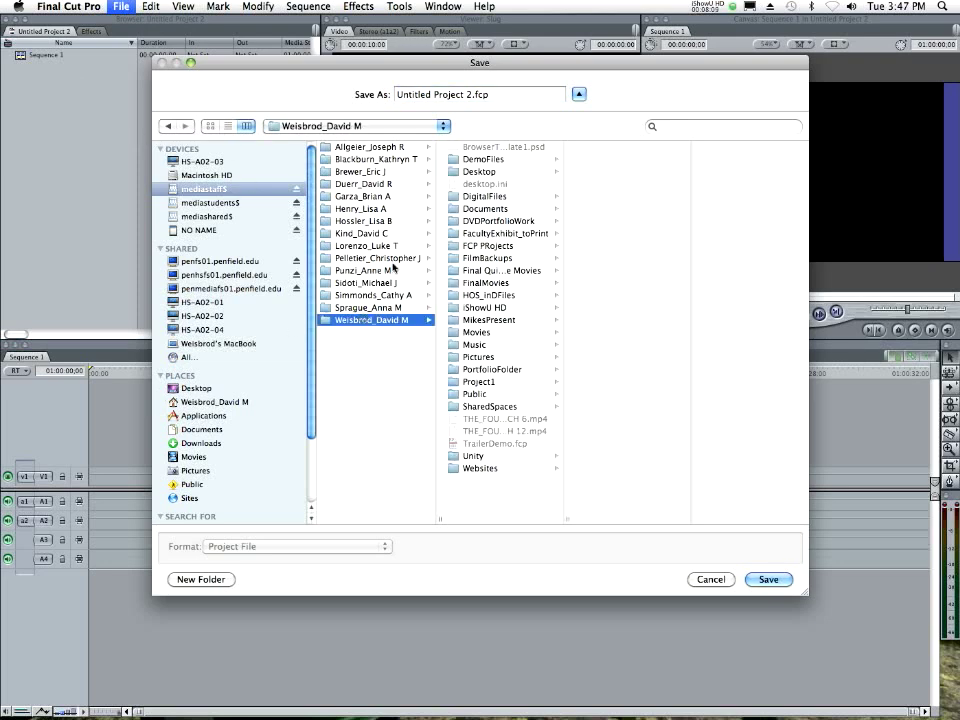
click(503, 247)
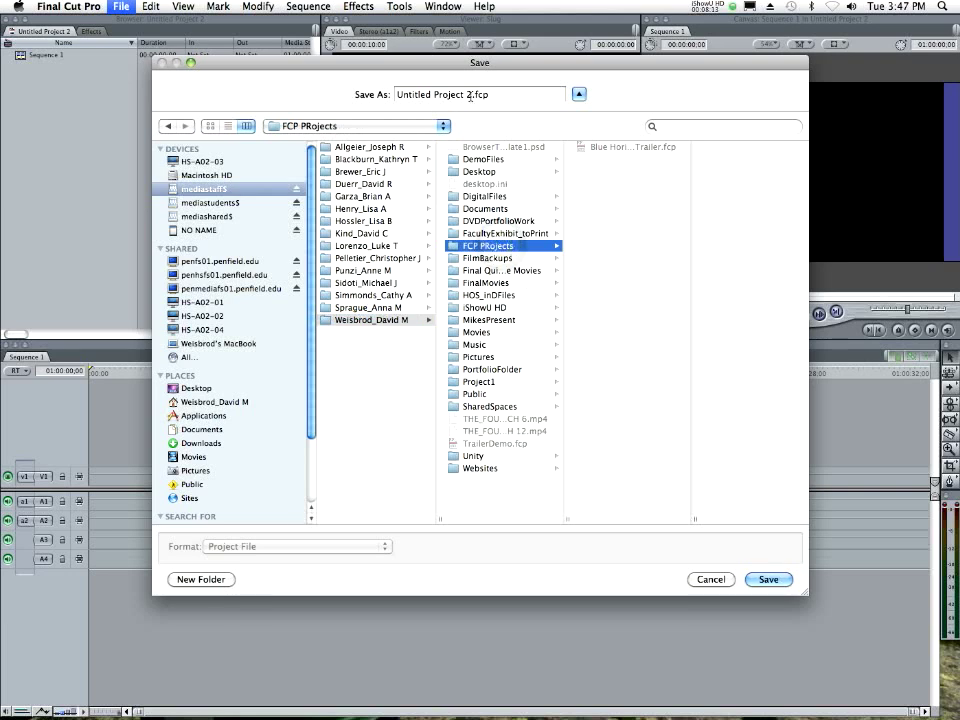
drag(398, 94, 469, 94)
text(MTS)
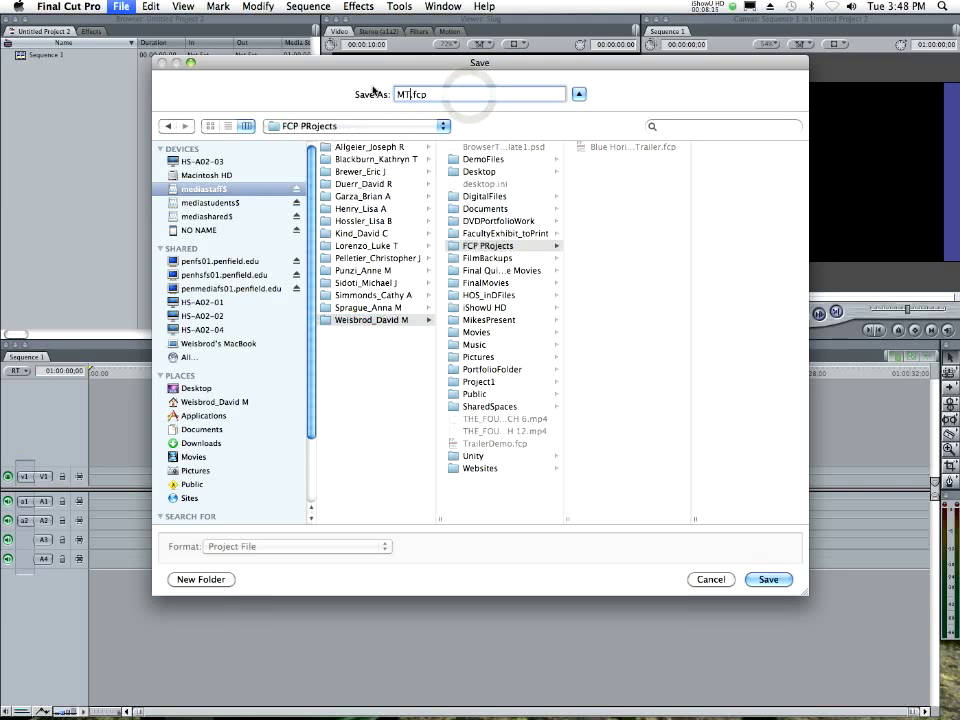
text(_ImportDemo)
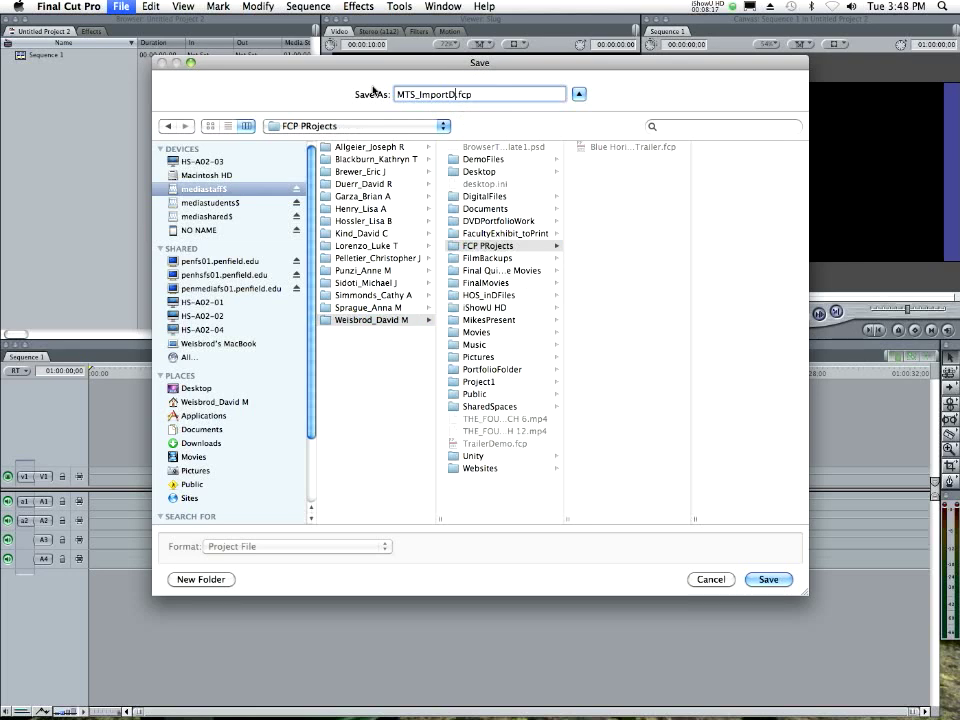
key(Return)
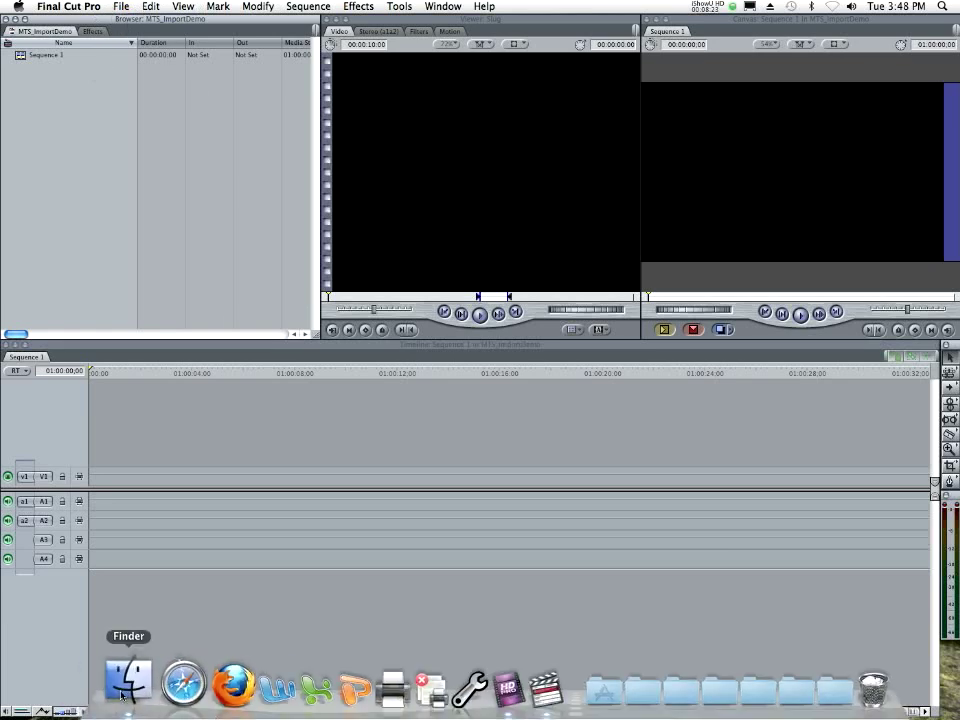
click(121, 697)
Browse Macintosh HD > ScratchDisk > Final Cut Pro Documents > Capture Scratch, then return to Final Cut Pro
click(118, 694)
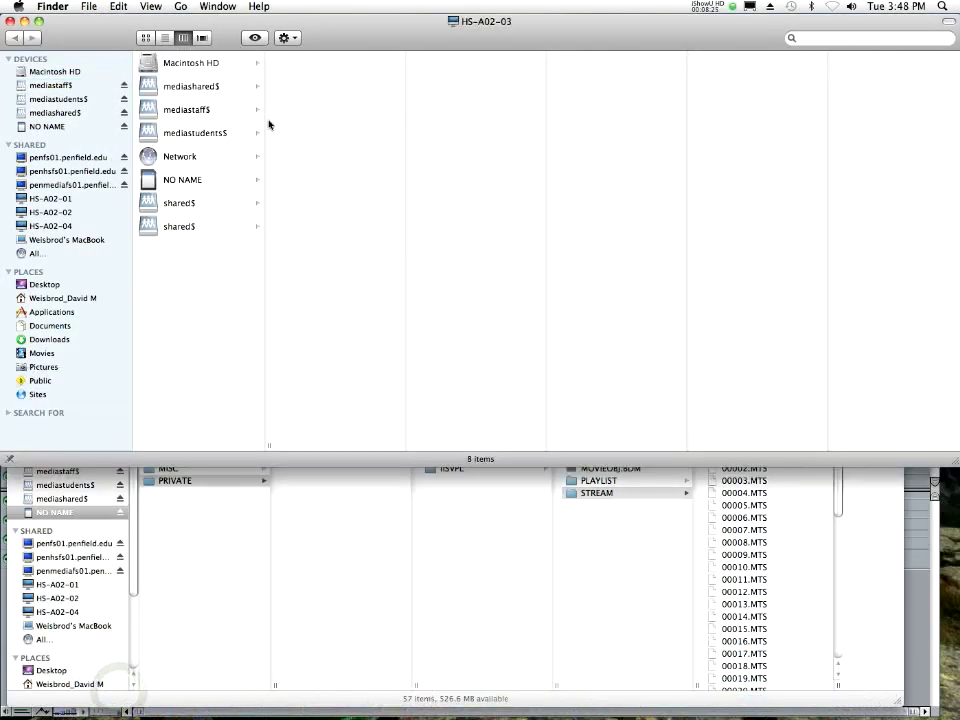
click(28, 70)
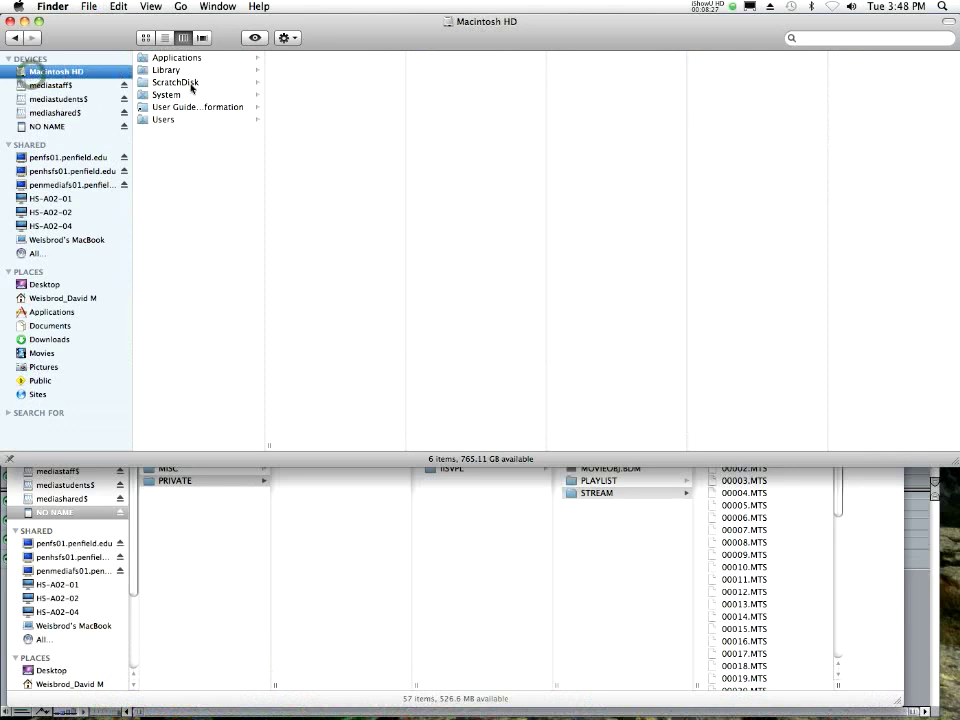
click(185, 82)
click(325, 70)
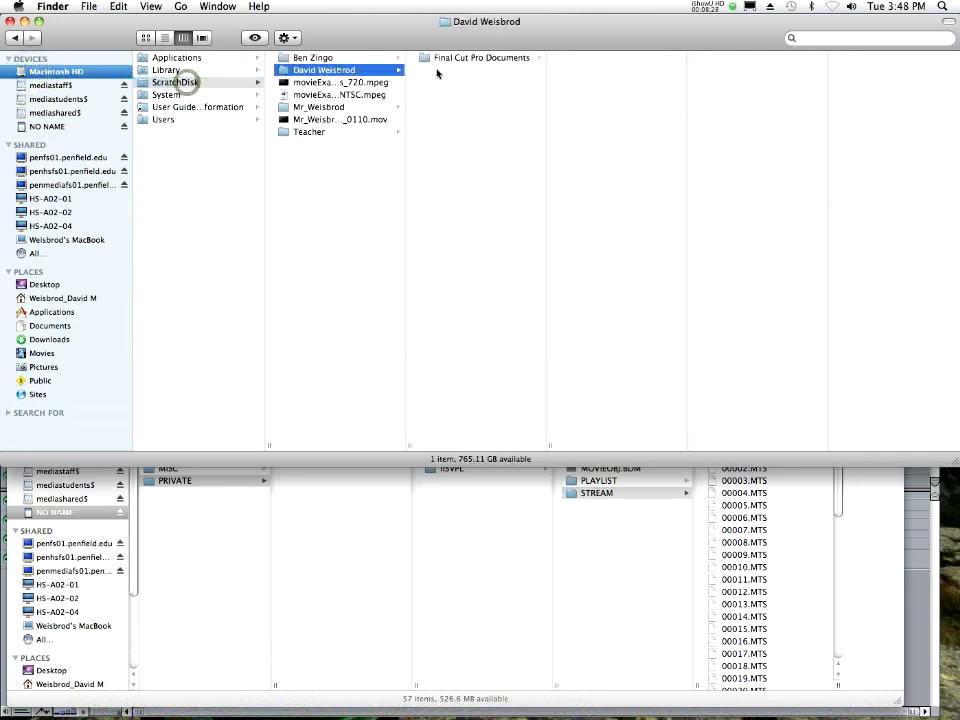
click(492, 59)
click(627, 82)
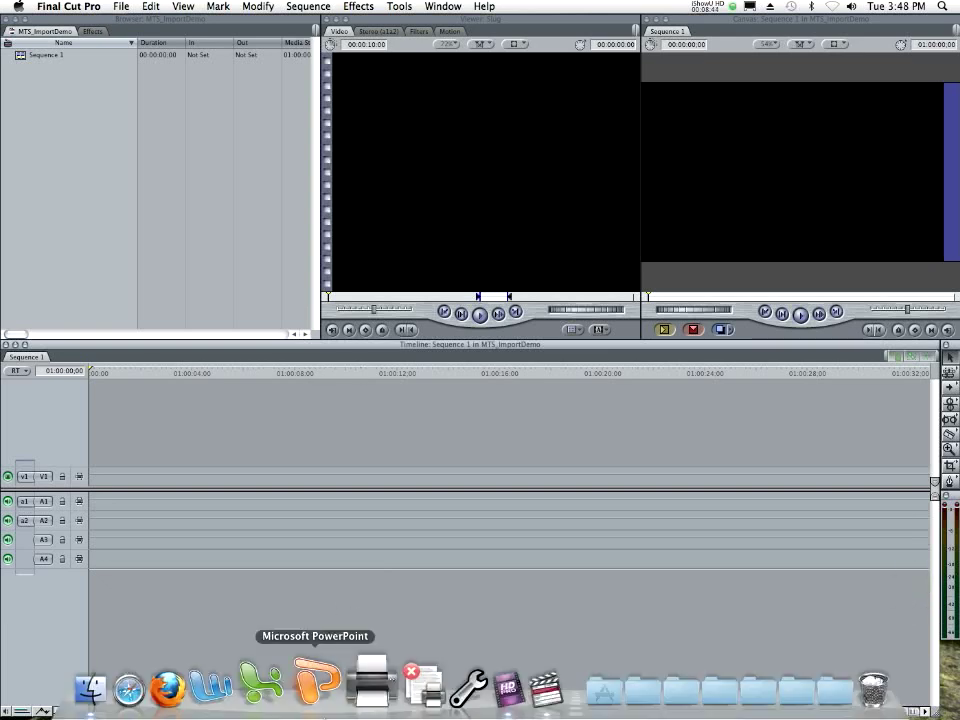
click(122, 681)
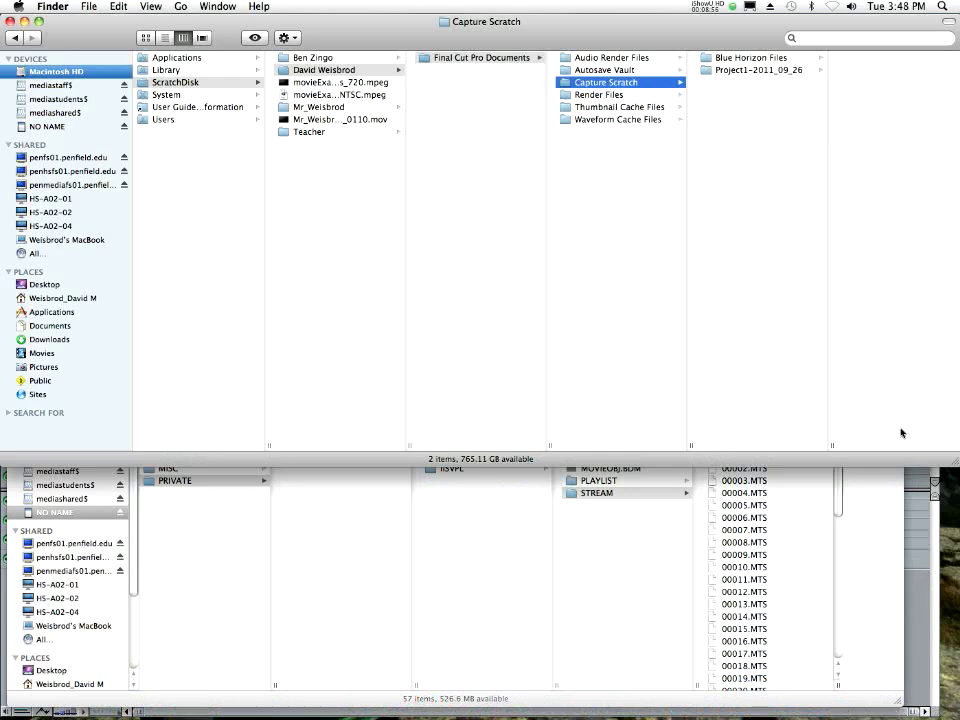
click(904, 626)
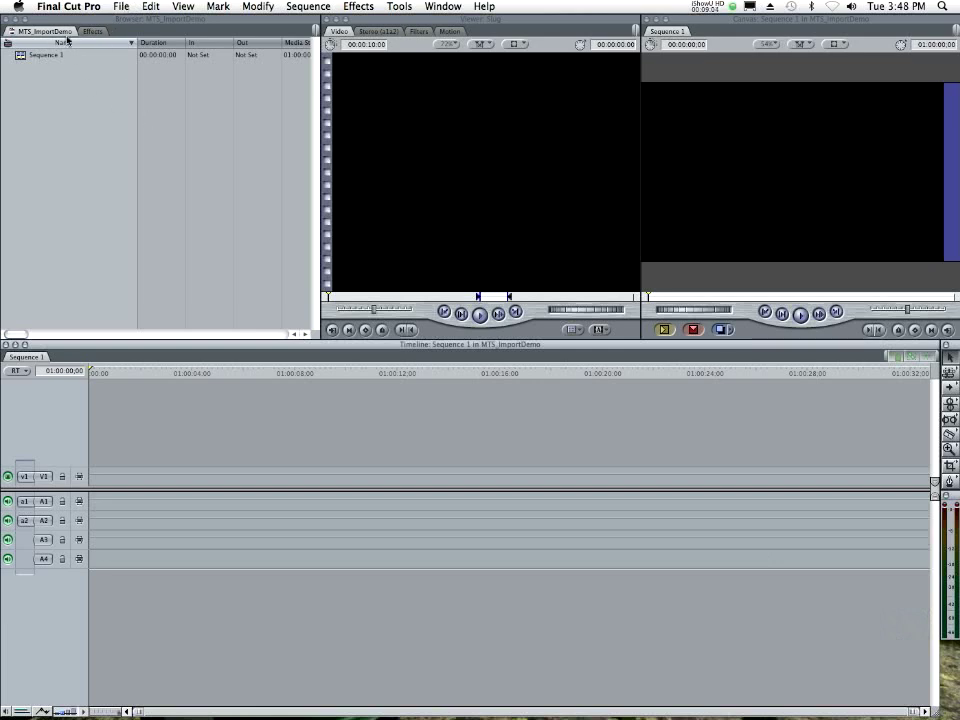
Open File > Log and Transfer, enlarge the window, and scroll through the card's 57 clips
click(121, 6)
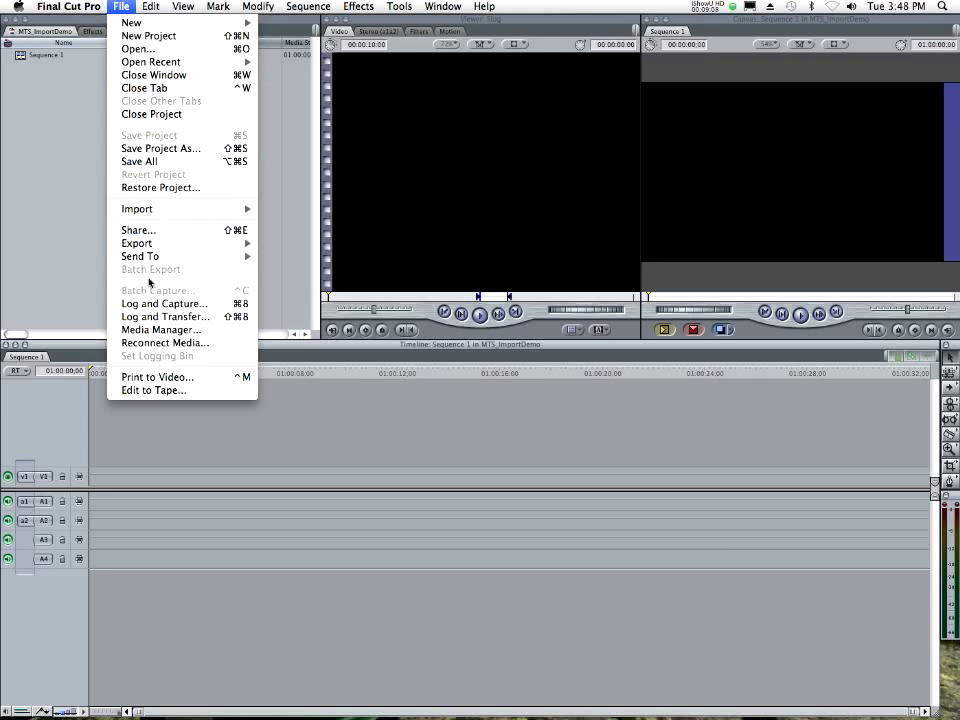
click(152, 316)
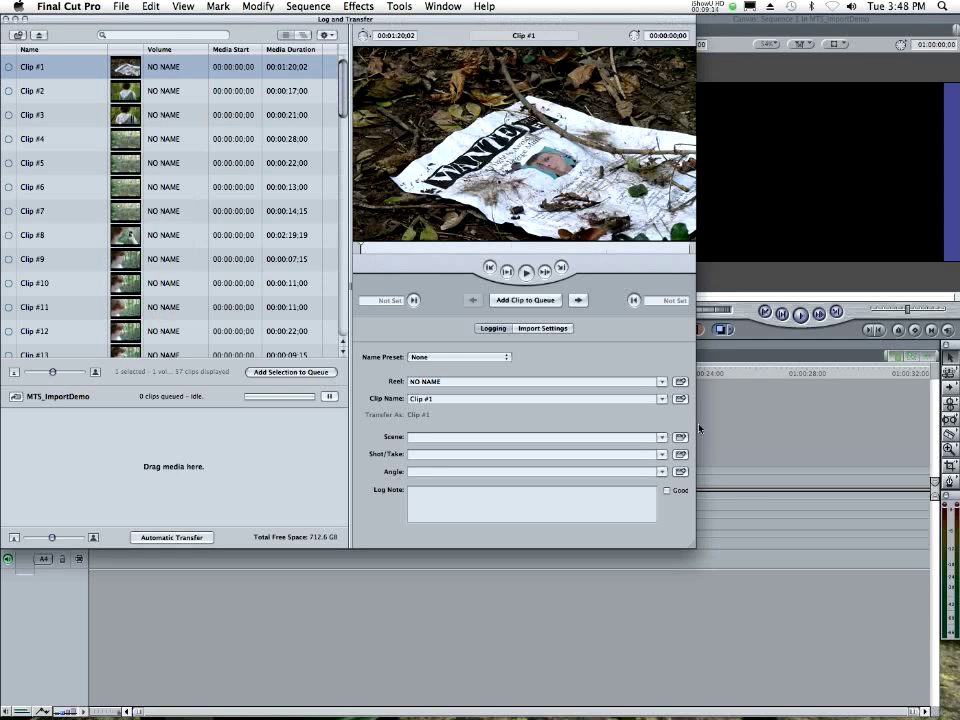
drag(692, 544, 801, 609)
scroll(205, 100, down, 15)
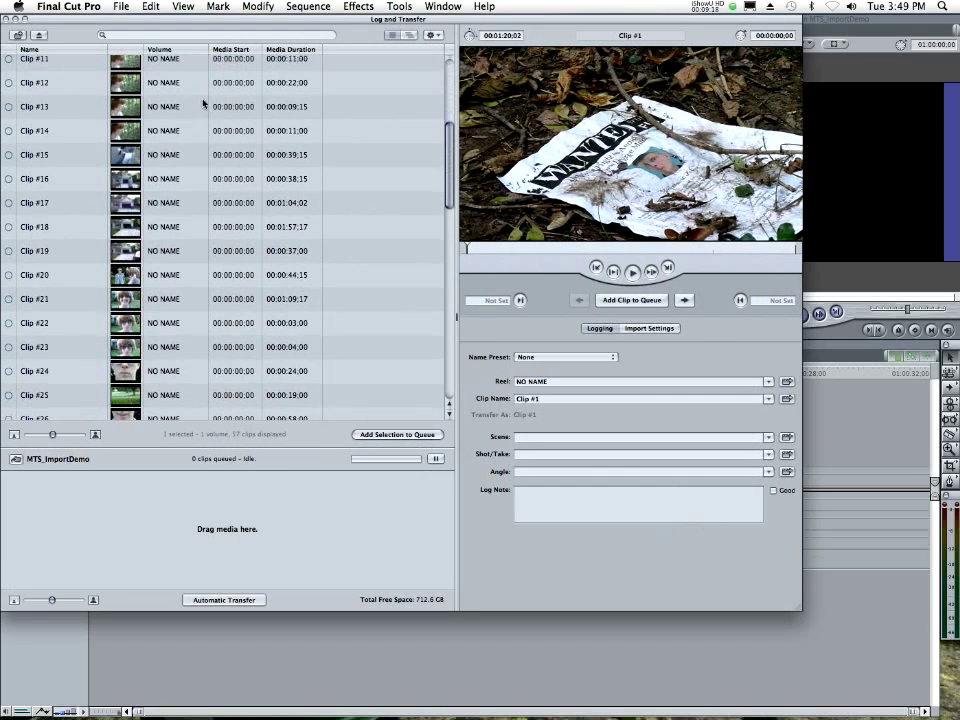
scroll(204, 111, down, 3)
scroll(204, 111, up, 15)
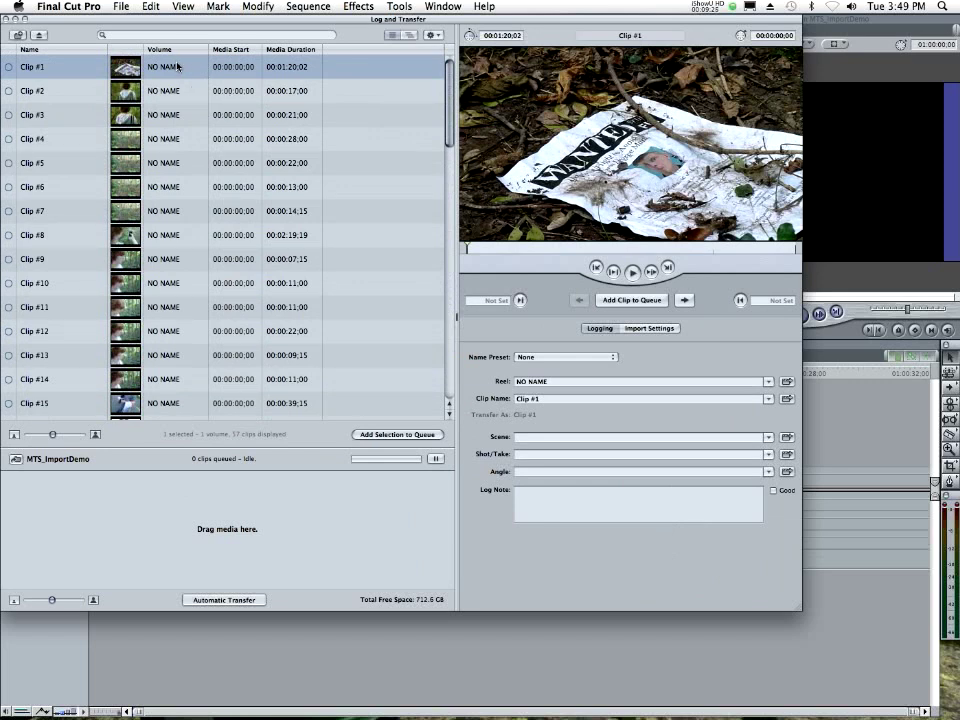
Browse from the mediastaff$ drive through FilmBackups into the Project1_2011_09_27 backup folder
click(18, 35)
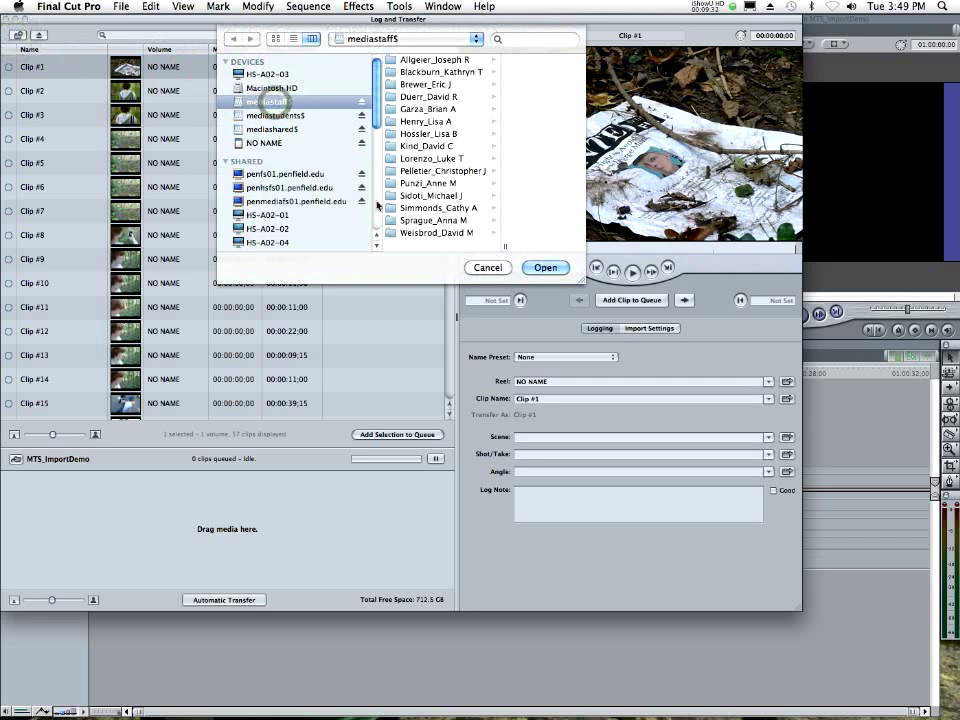
click(274, 128)
click(287, 117)
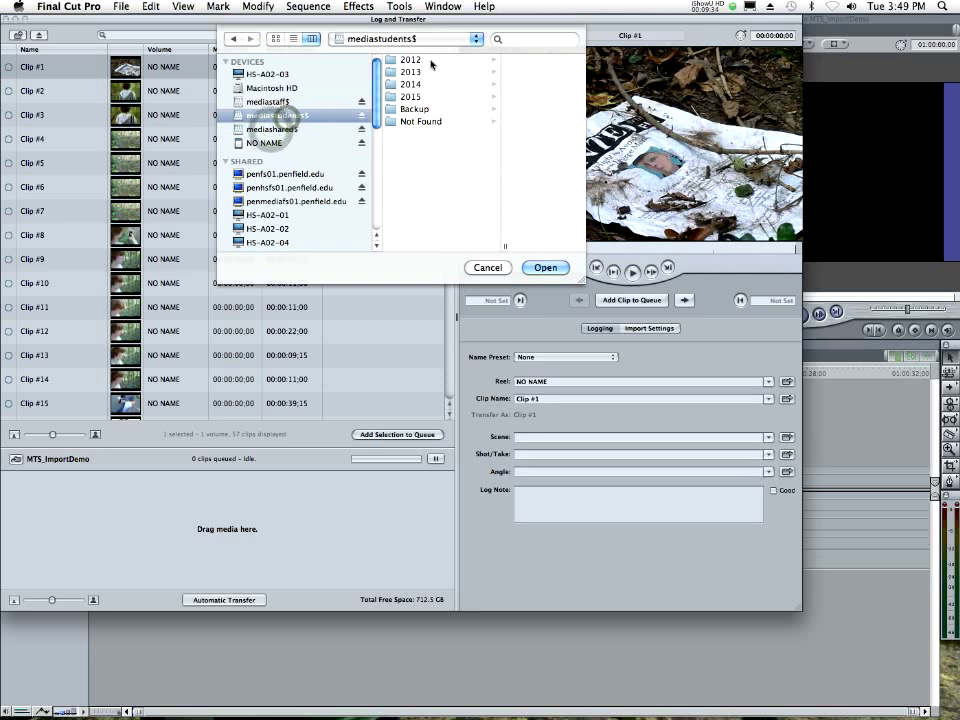
key(Right)
click(276, 101)
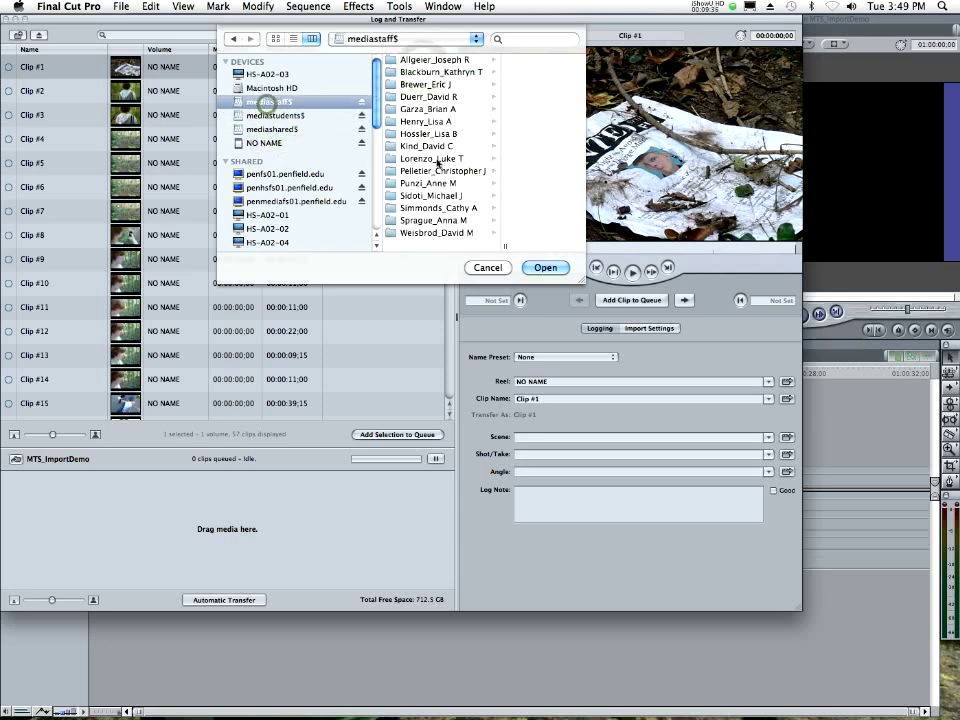
click(411, 232)
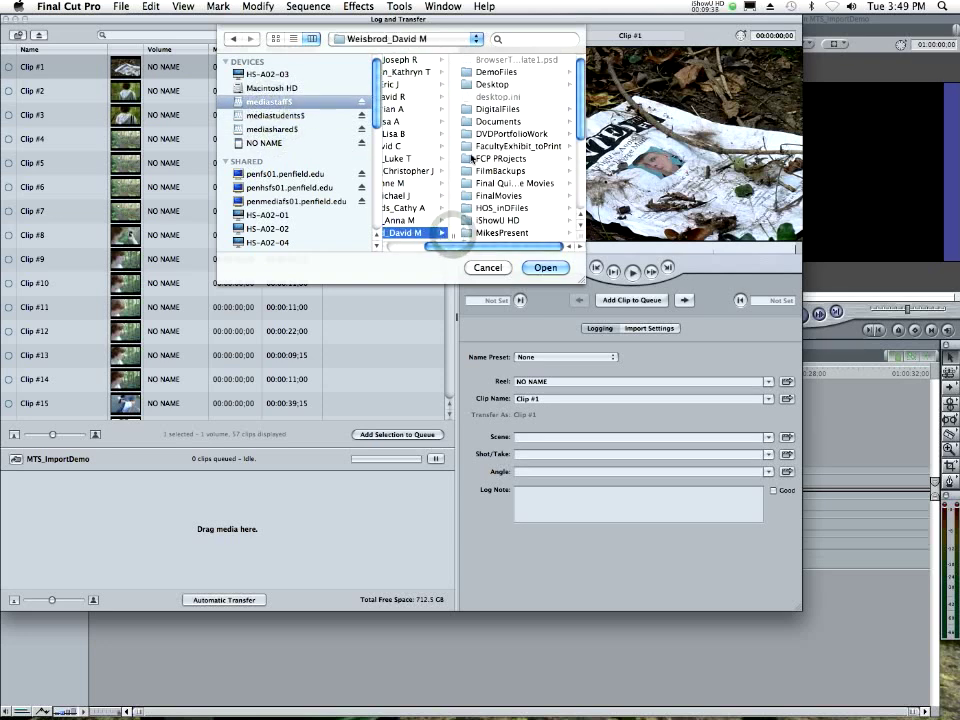
click(497, 172)
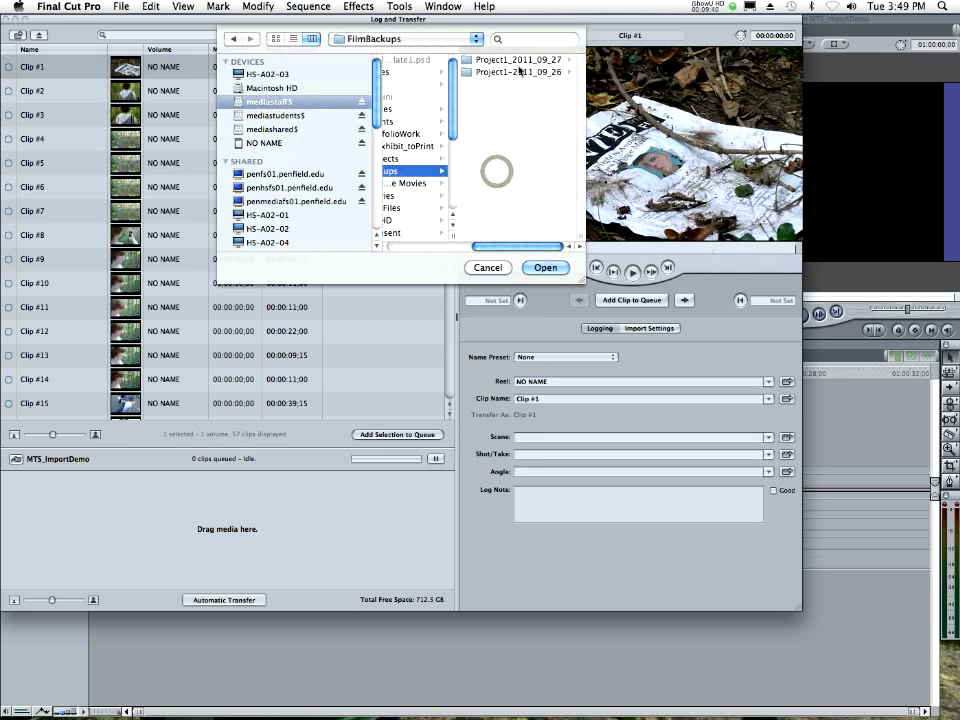
click(516, 60)
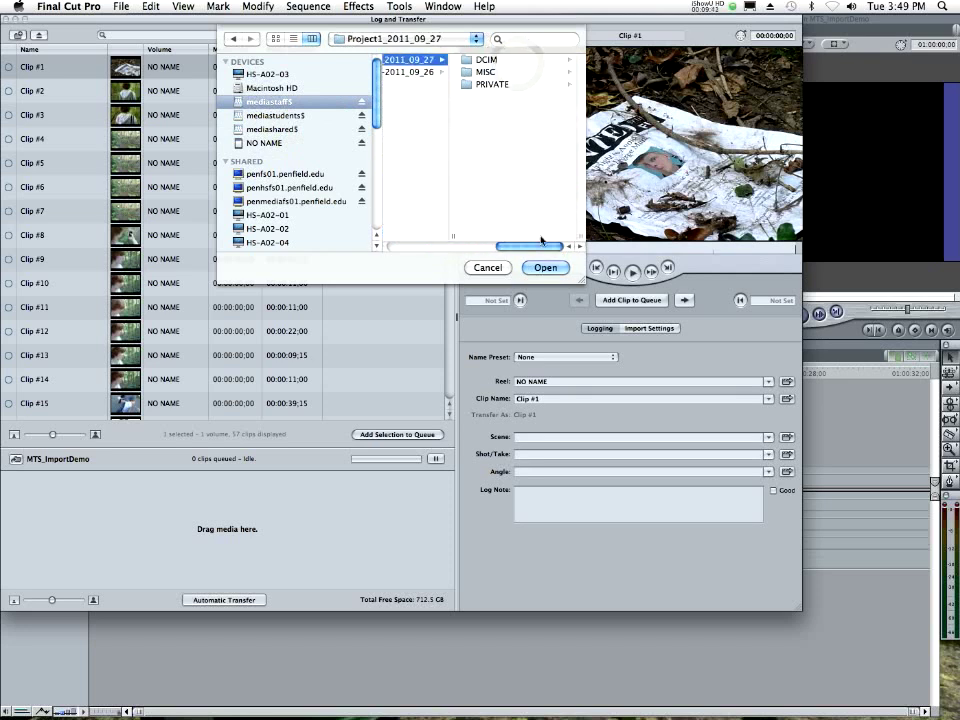
drag(584, 281, 627, 355)
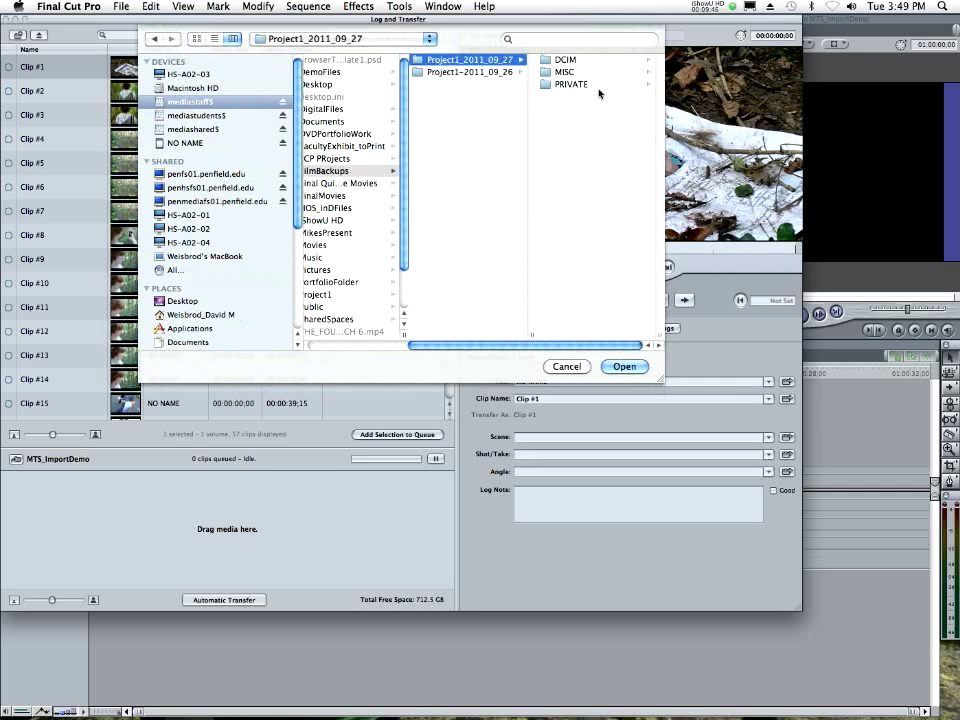
Inspect its PRIVATE > AVCHD > BDMV > STREAM clips, load Project1_2011_09_27, and dismiss the unsupported-media warning
click(598, 84)
click(585, 62)
click(578, 72)
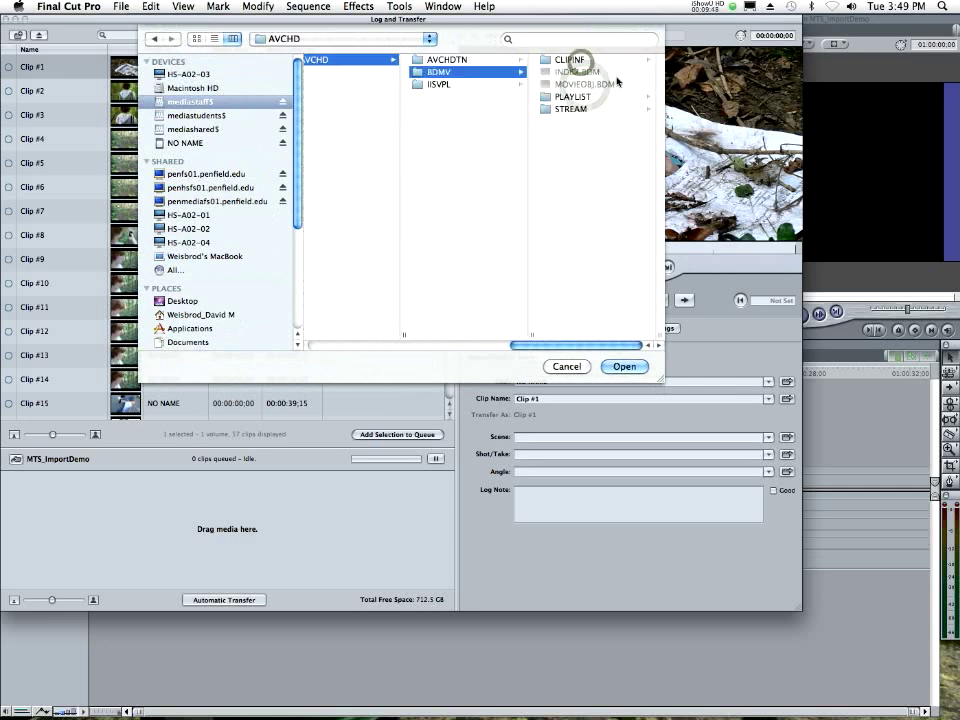
click(580, 105)
scroll(598, 170, left, 10)
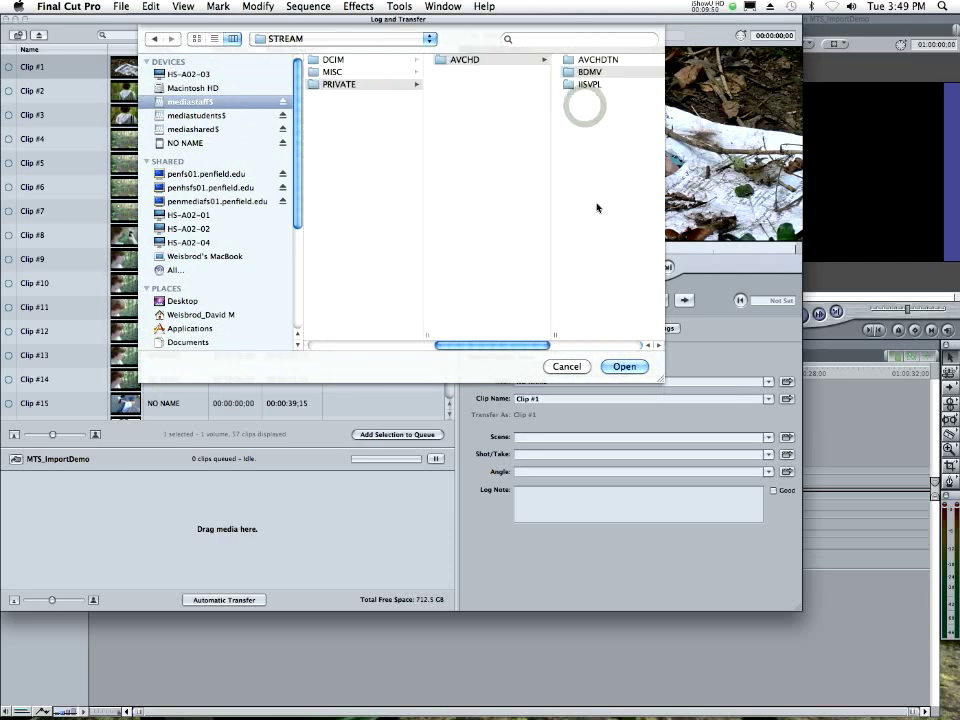
click(575, 62)
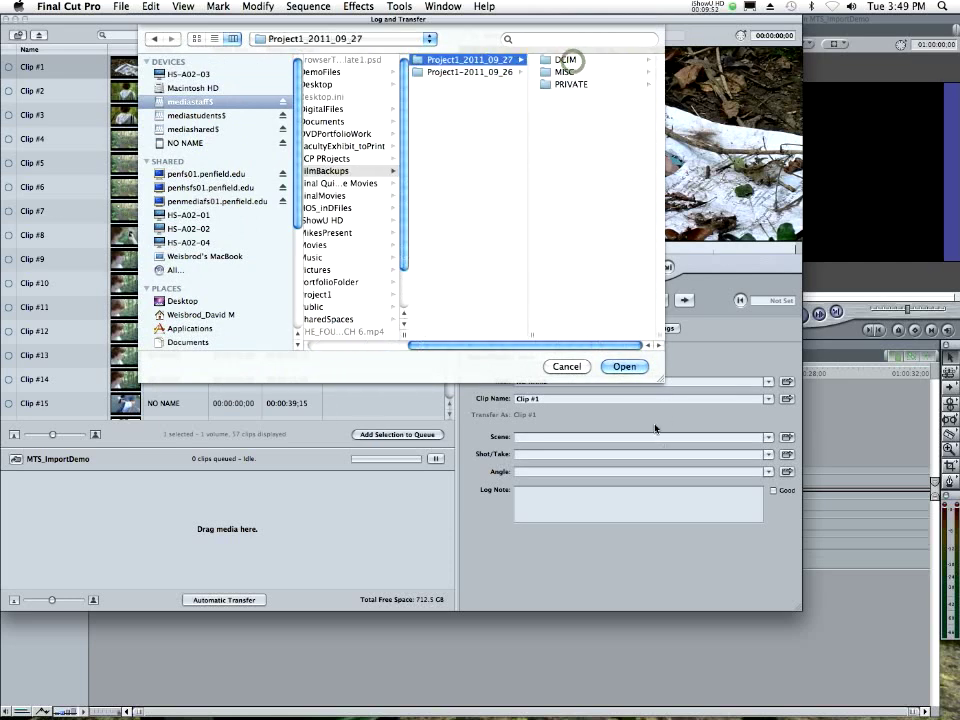
click(570, 84)
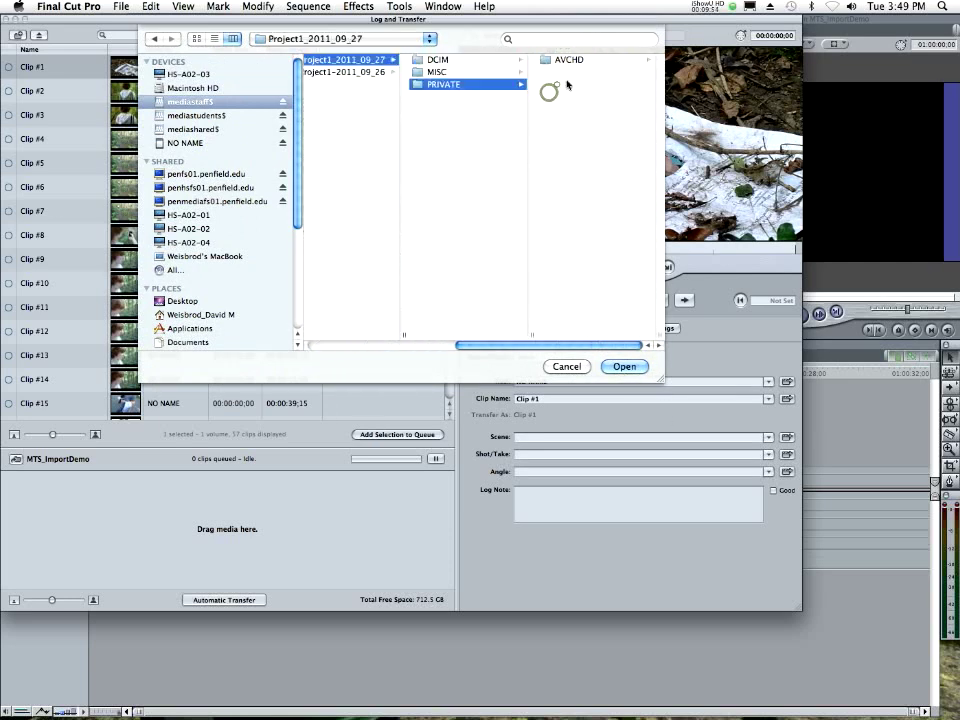
click(356, 64)
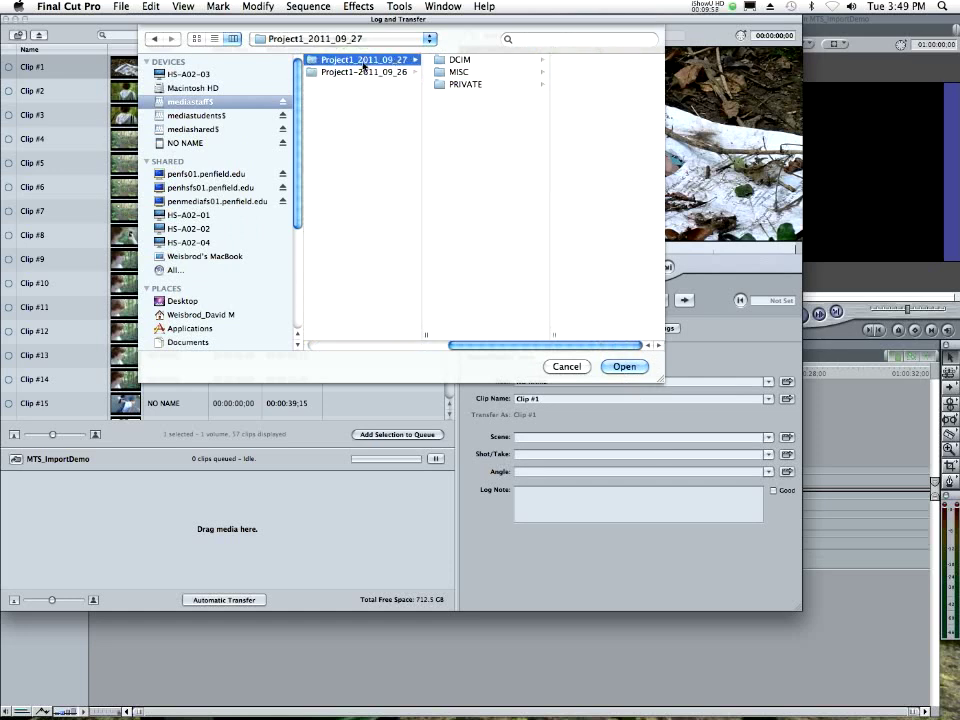
click(625, 367)
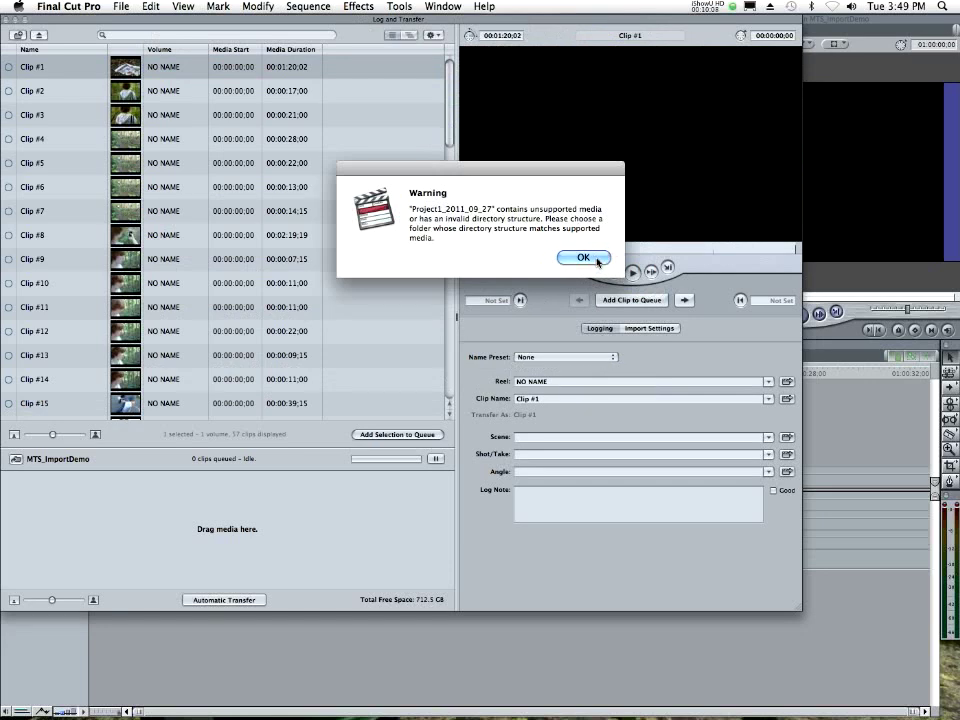
click(594, 262)
Select Clips #1–#14 and add Clips #53–#57, 19 clips in all, in the Log and Transfer list
scroll(97, 110, down, 5)
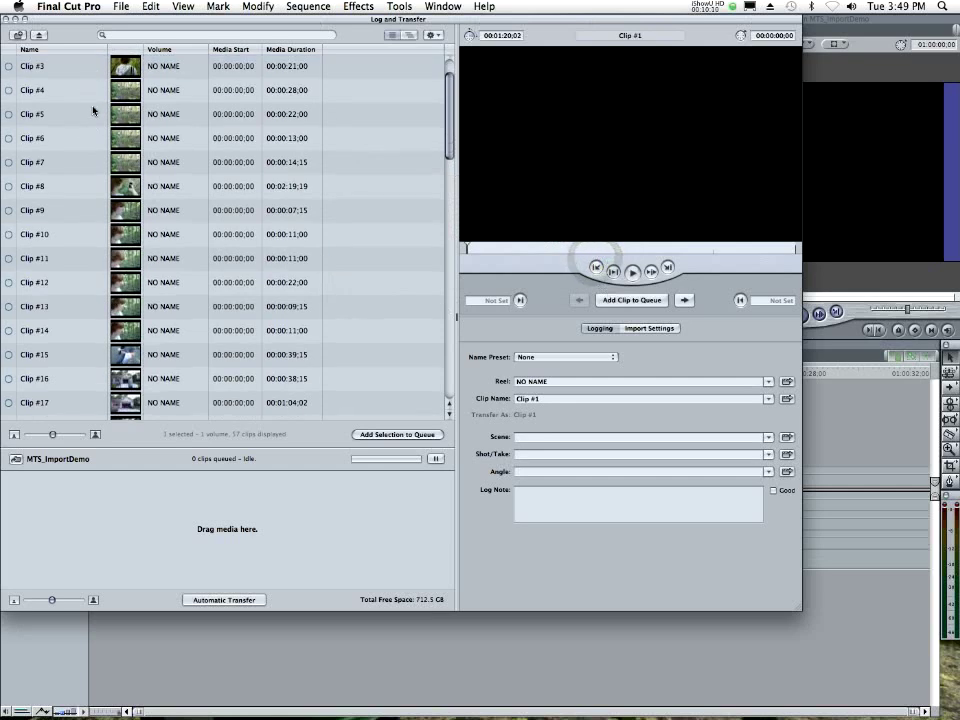
scroll(97, 110, up, 5)
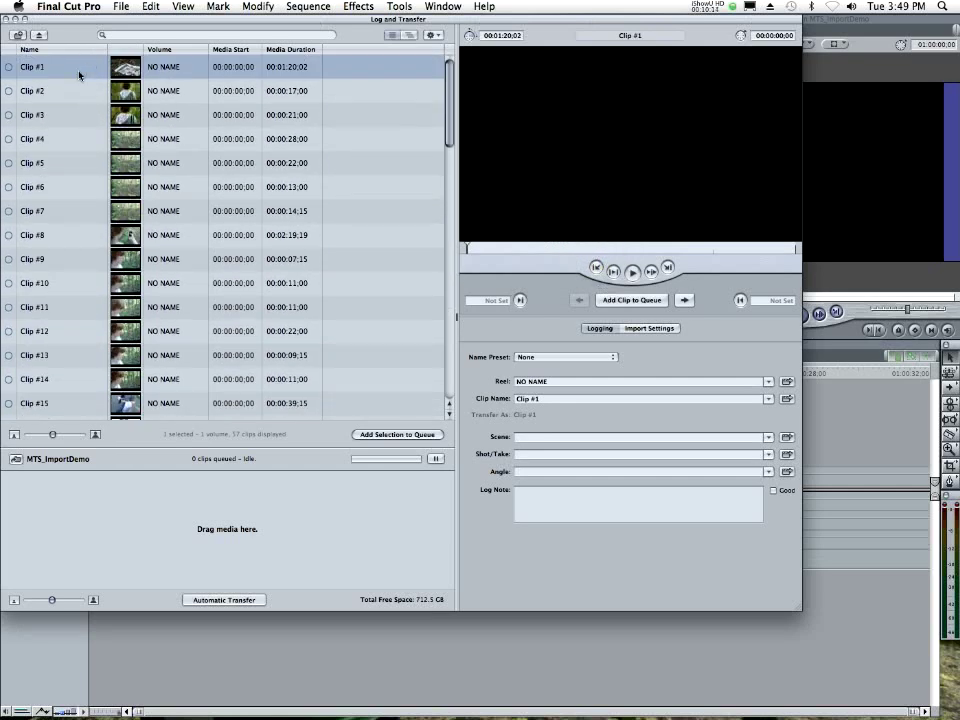
scroll(86, 95, down, 1)
shift+click(57, 364)
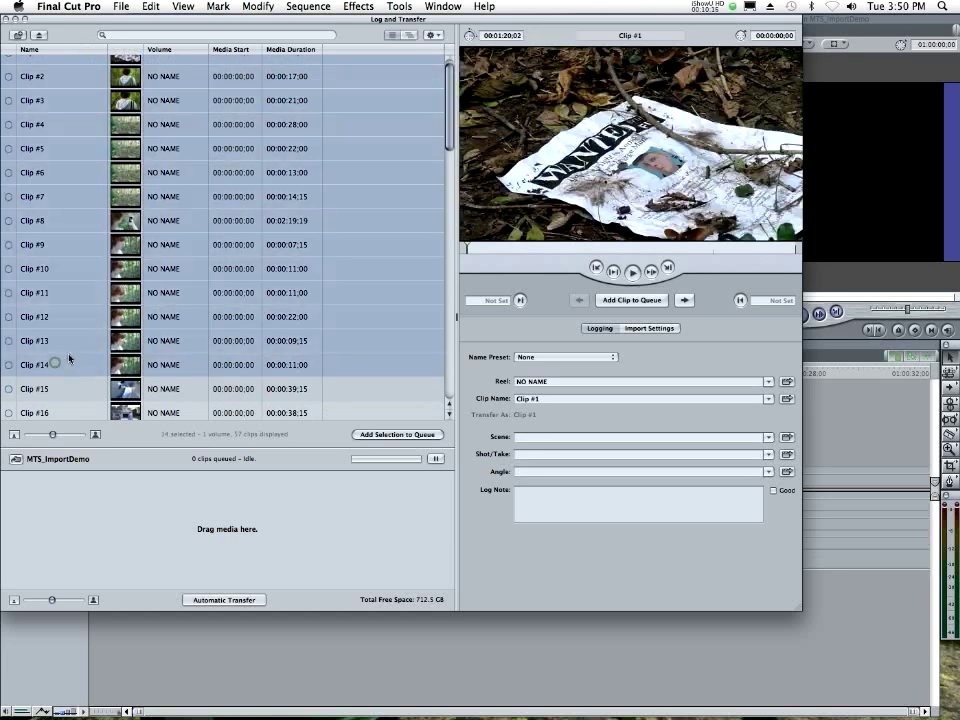
scroll(105, 212, down, 10)
scroll(105, 212, down, 10)
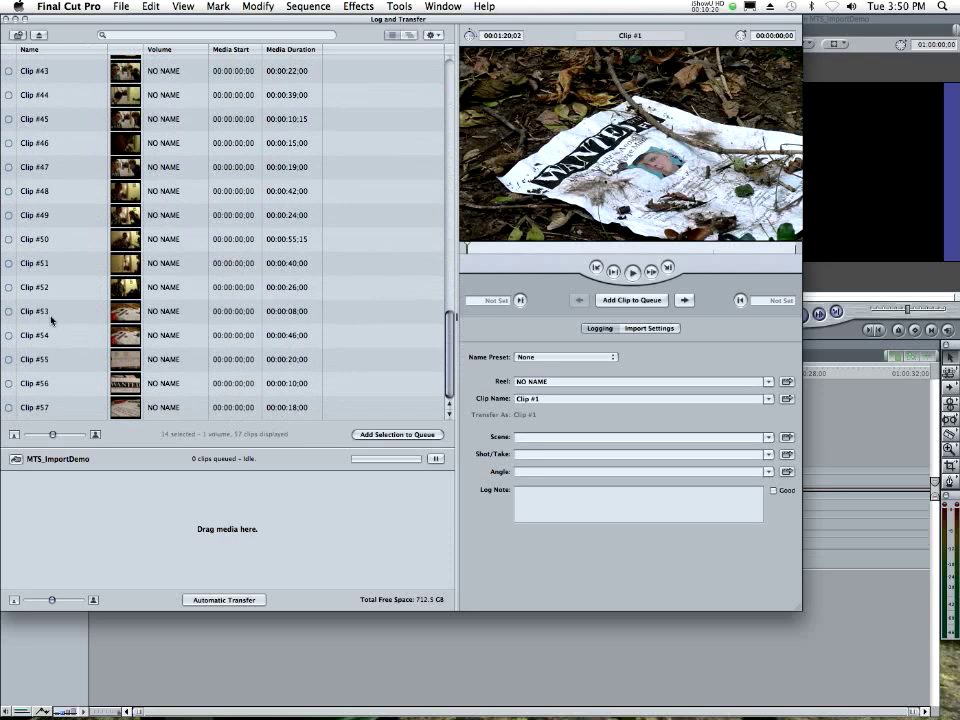
drag(52, 312, 75, 378)
scroll(88, 278, up, 15)
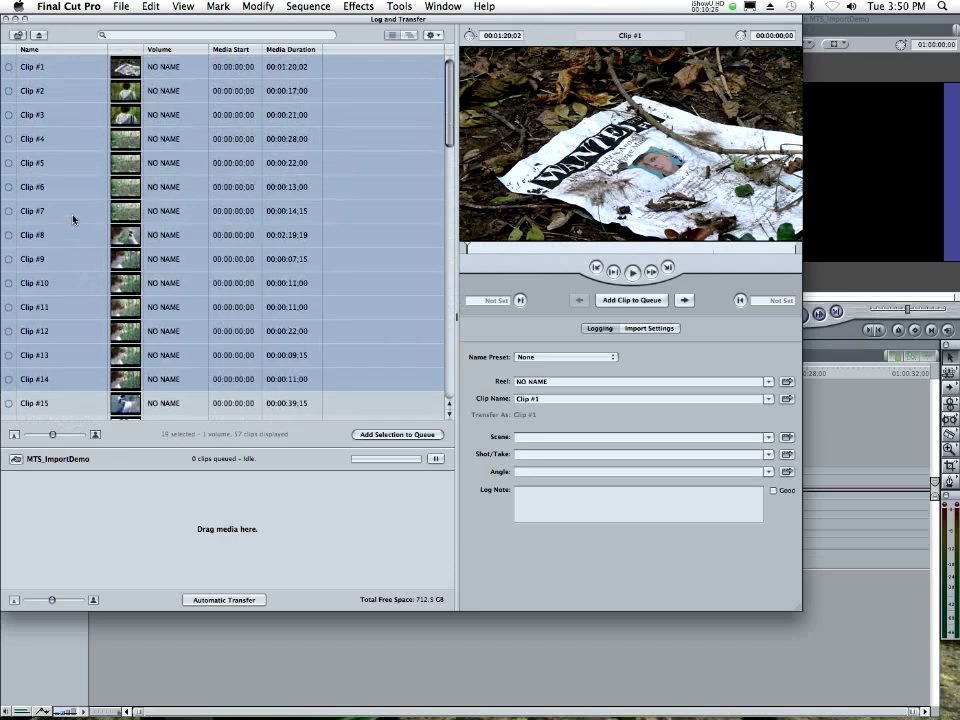
scroll(75, 222, down, 15)
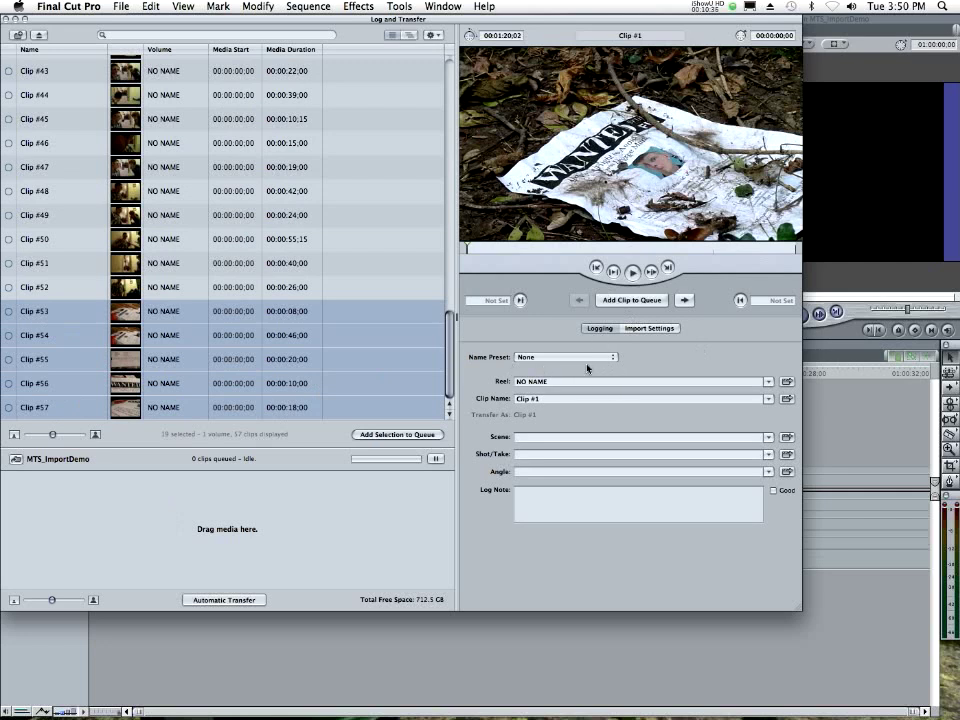
click(613, 360)
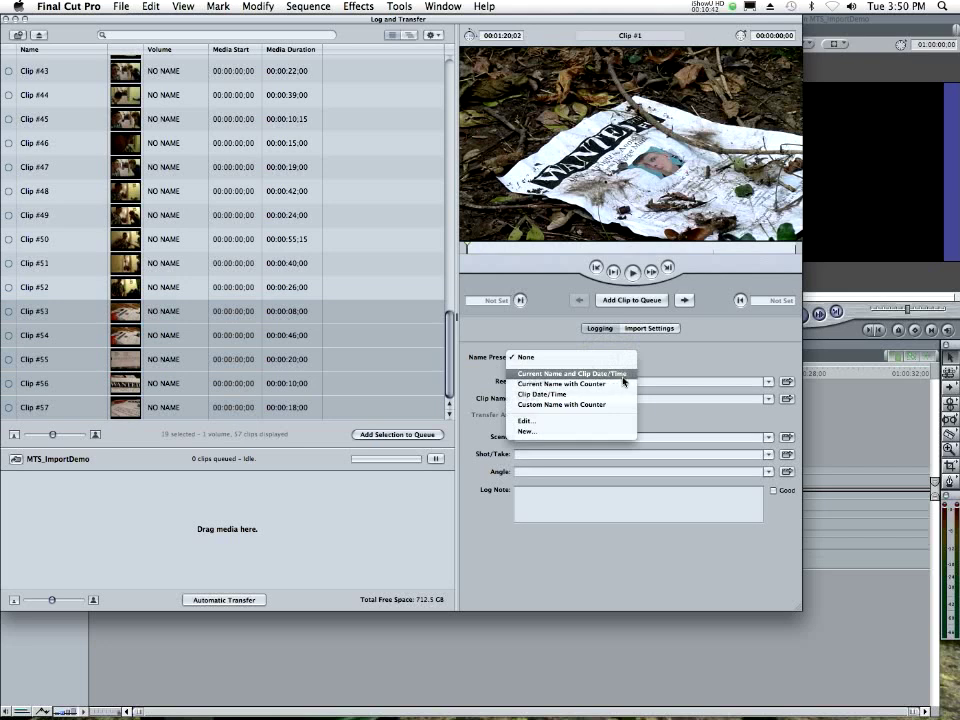
Set the naming preset to Current Name and Clip Date/Time, then review the Video and Audio import settings
click(622, 376)
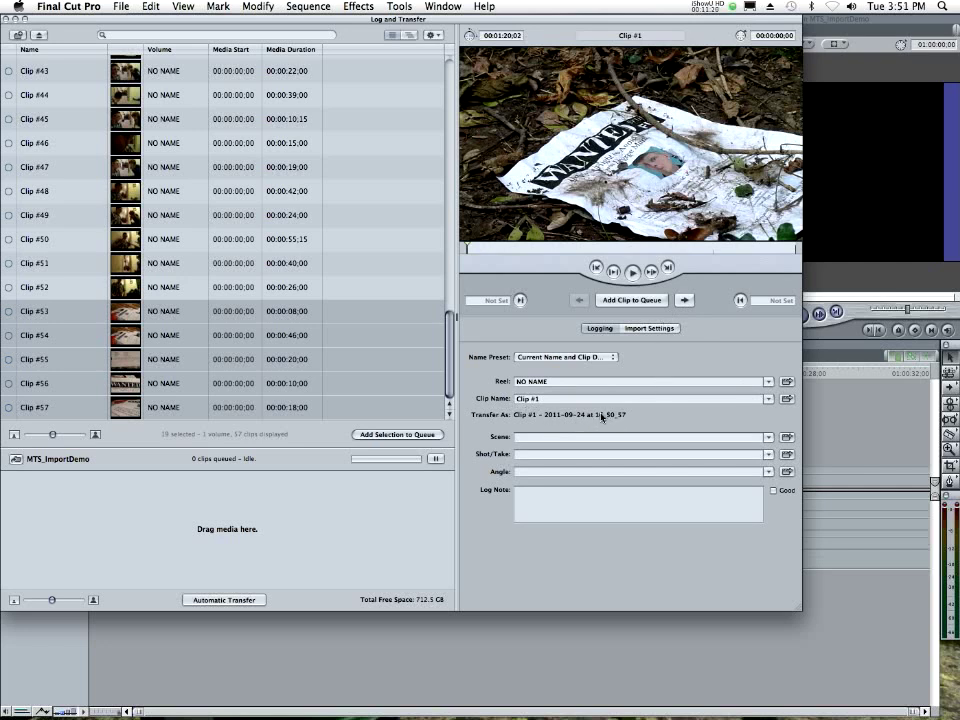
click(640, 328)
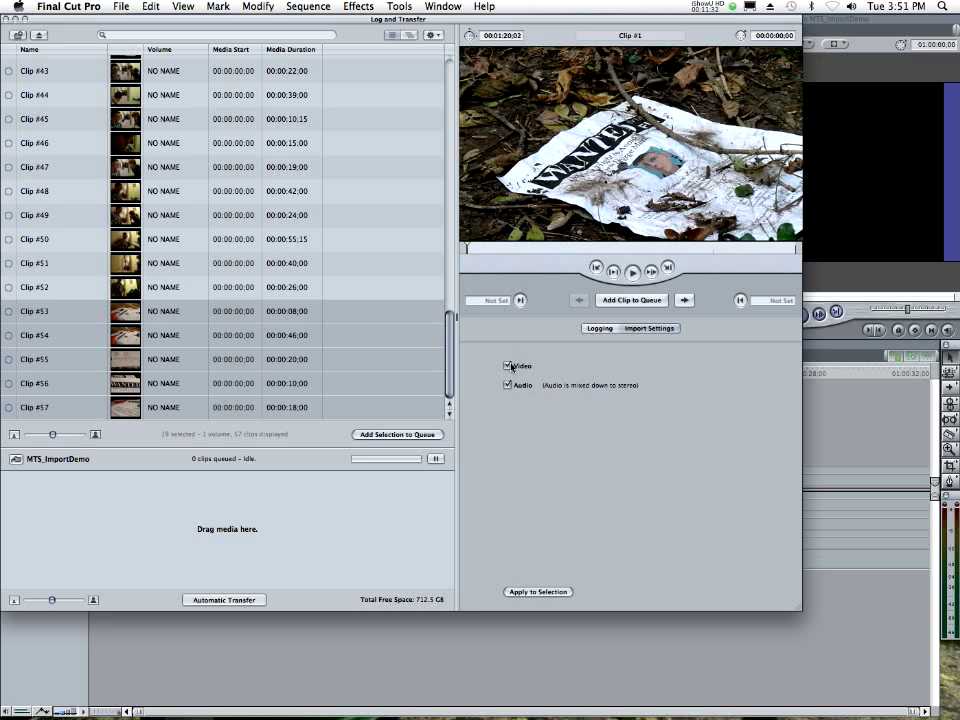
Back on the Logging tab, drag the 19 selected clips into the transfer queue
click(600, 328)
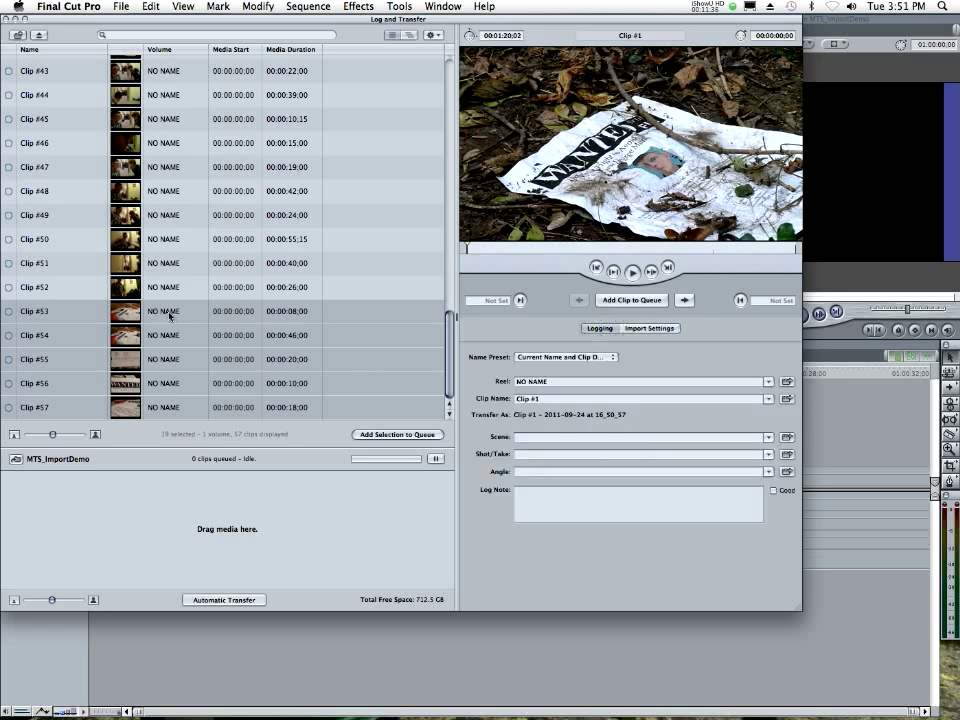
drag(170, 316, 327, 530)
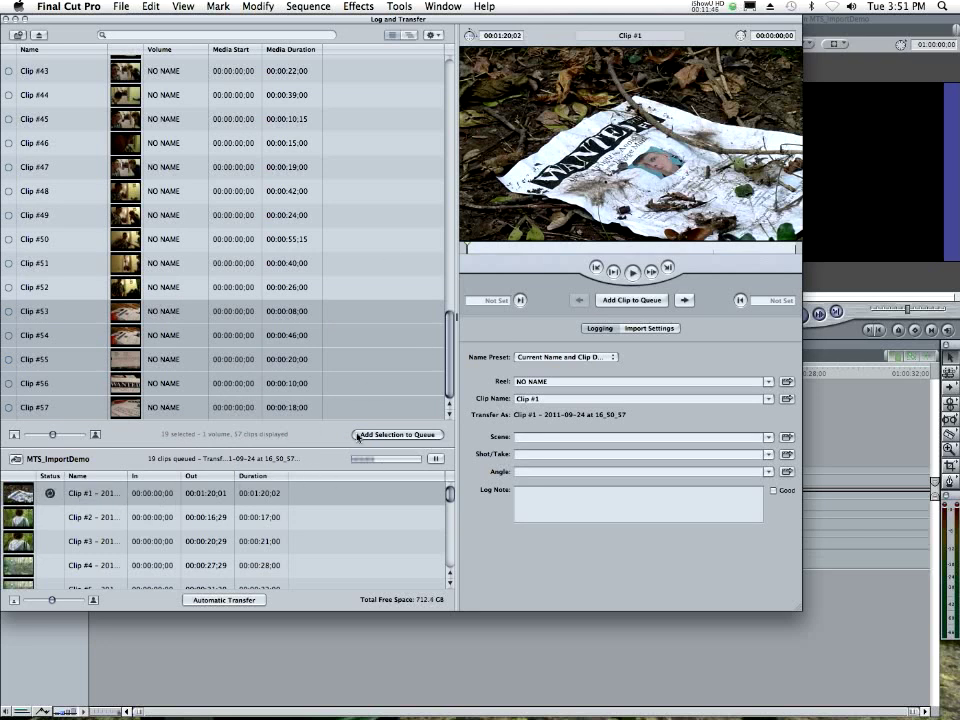
Shift the Log and Transfer window right to watch transferred clips reach the Browser, then switch to Finder
drag(137, 19, 286, 74)
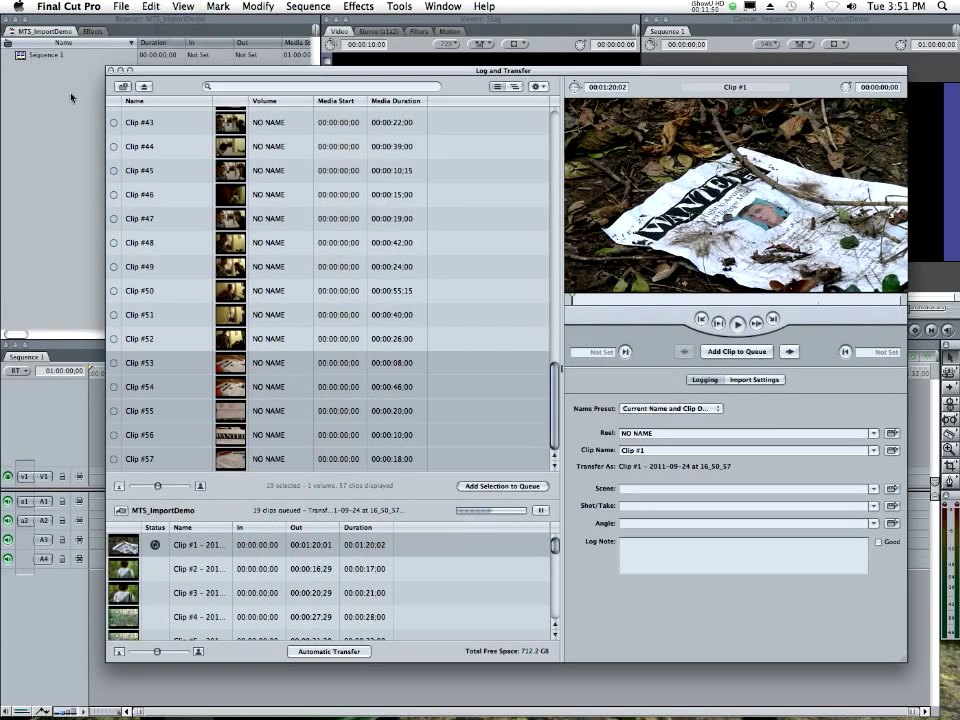
drag(115, 70, 190, 64)
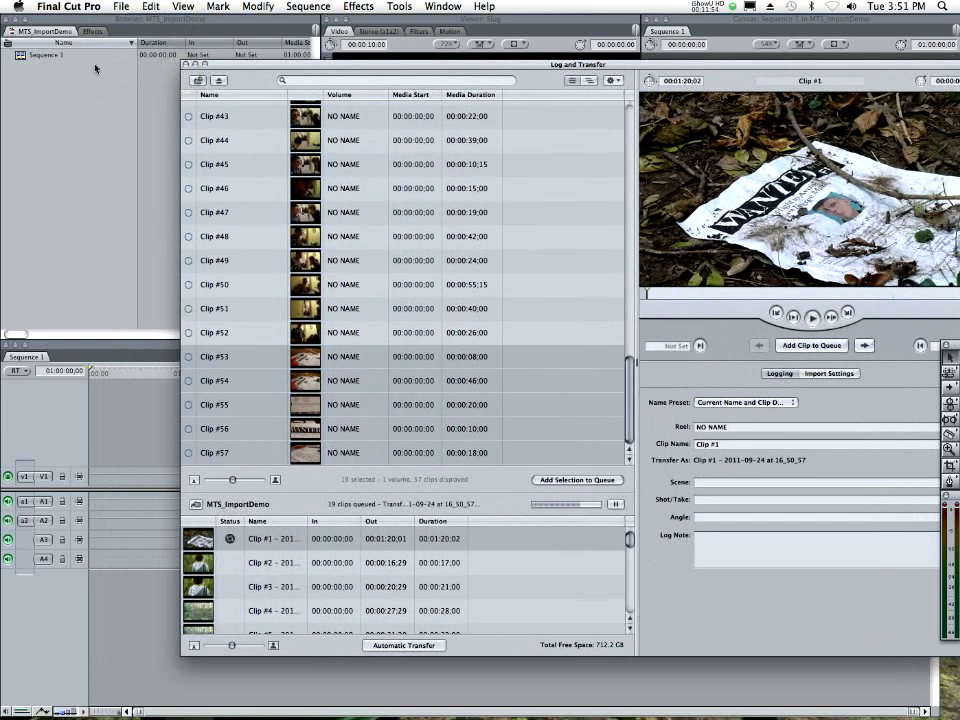
click(712, 6)
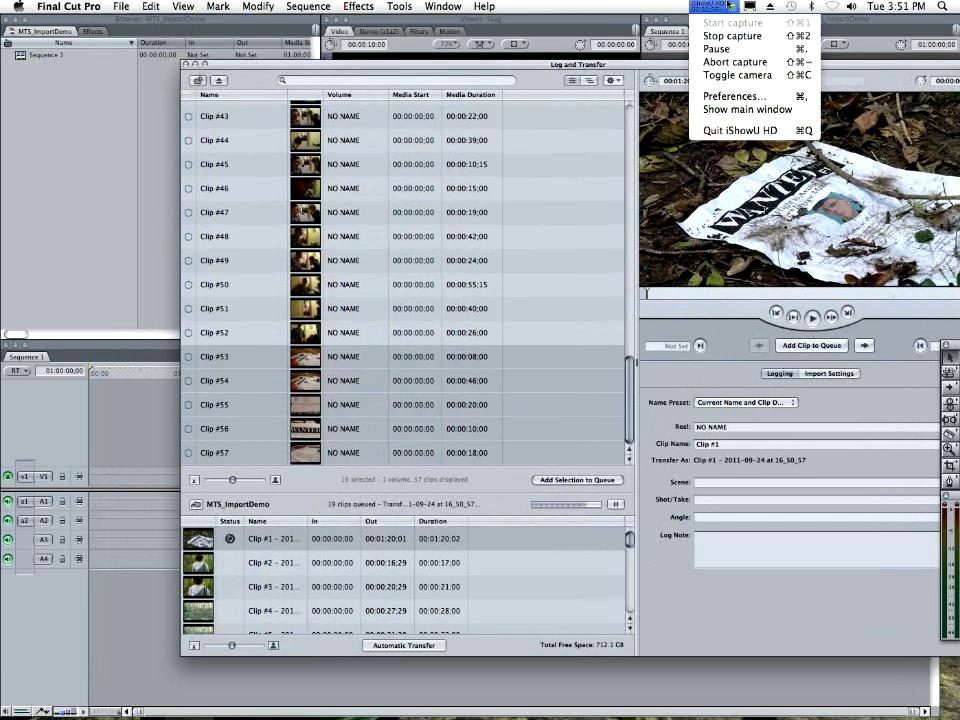
click(718, 48)
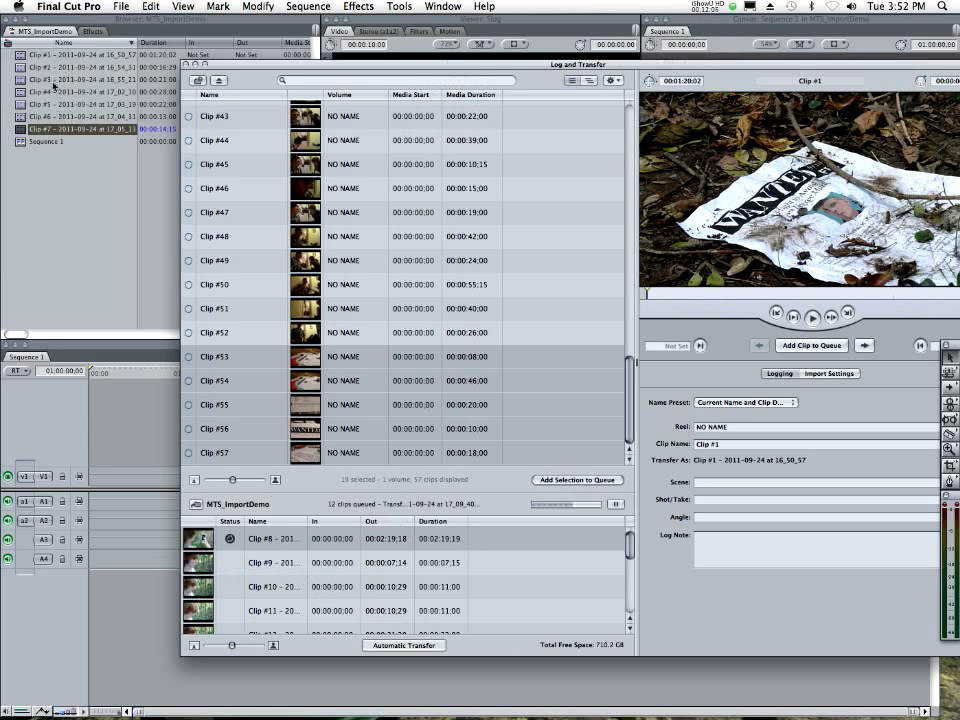
drag(235, 77, 277, 76)
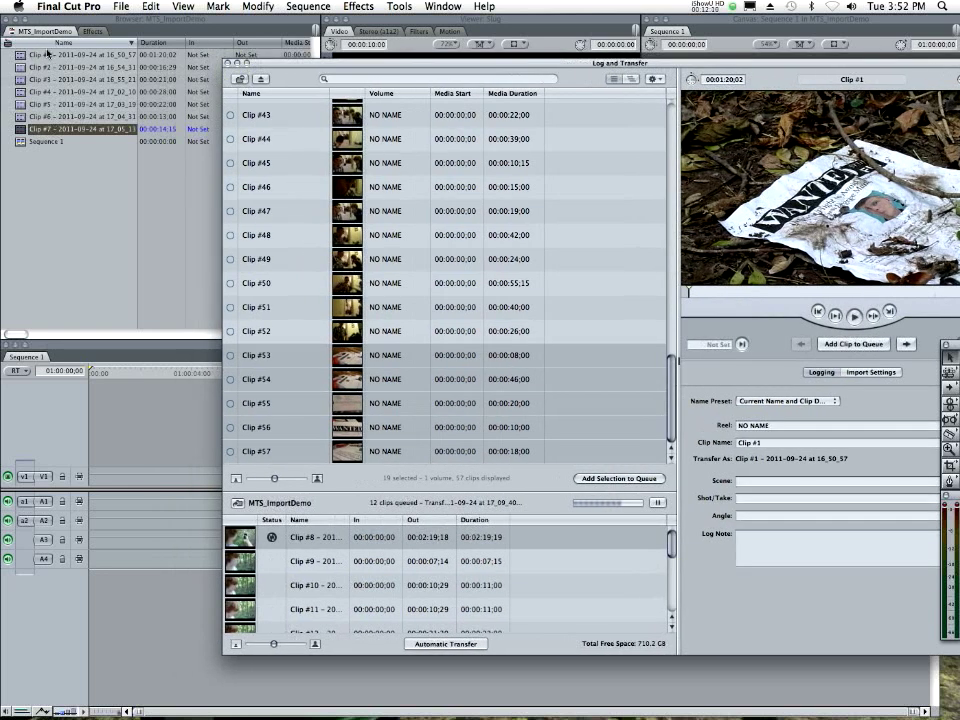
mouse_move(203, 700)
click(110, 702)
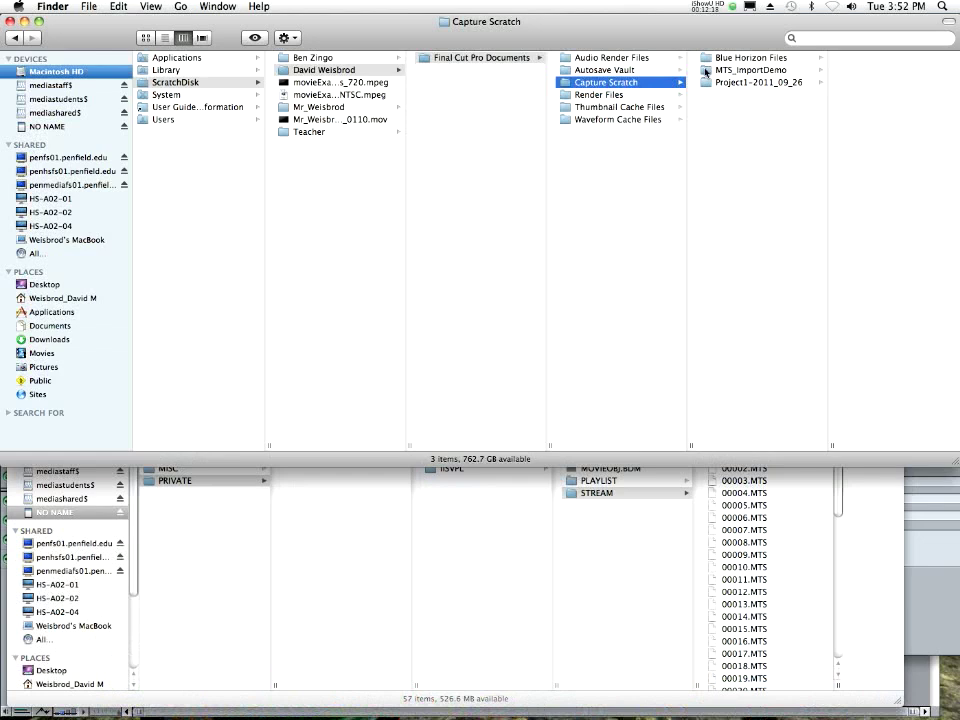
Check the .mov clips in the MTS_ImportDemo capture folder, then return to Final Cut Pro
click(776, 70)
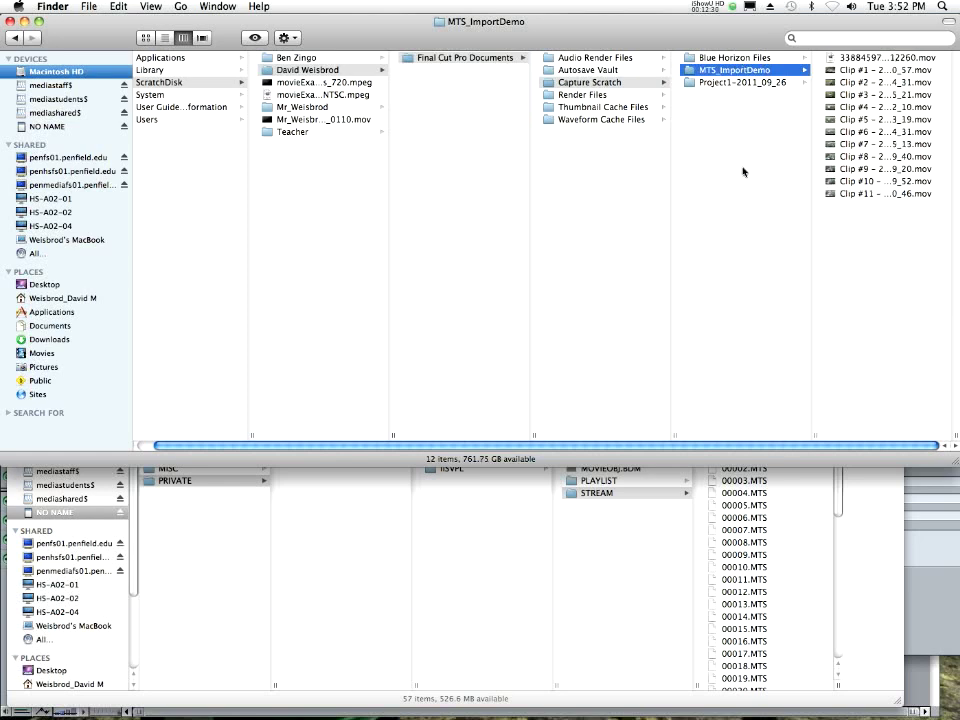
click(928, 632)
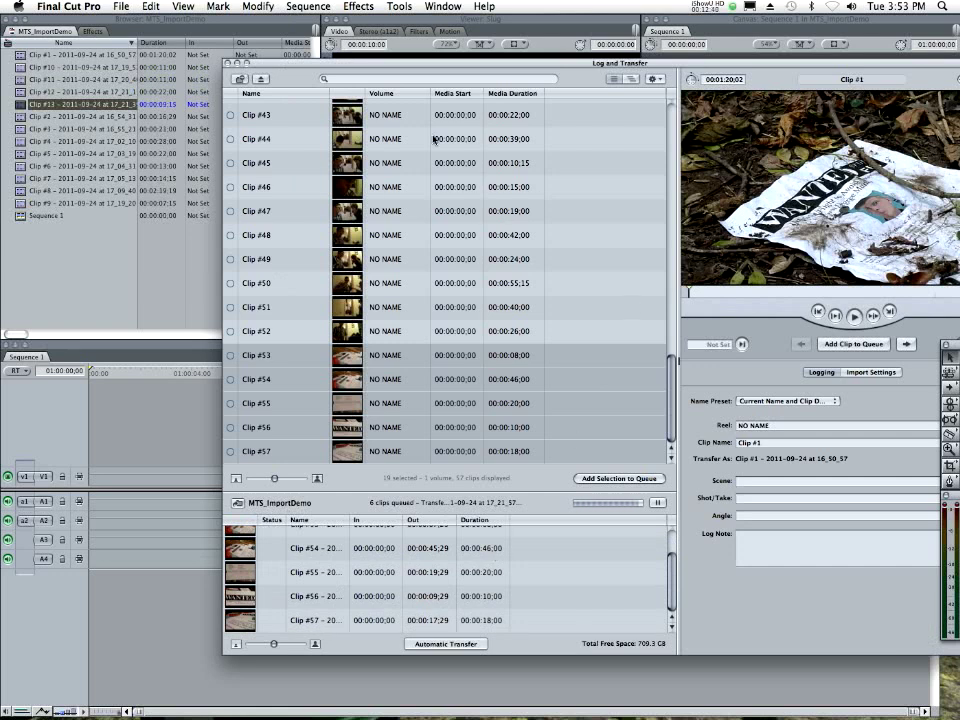
Minimize Log and Transfer, preview Clip #1 in the Viewer, and drag it into Sequence 1
click(237, 63)
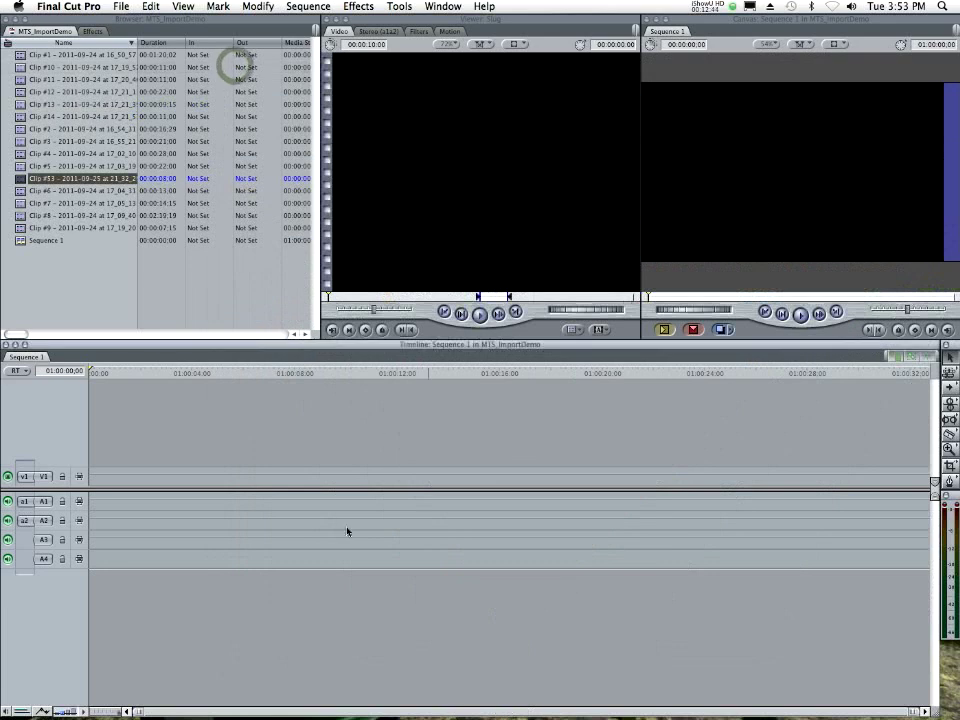
click(67, 275)
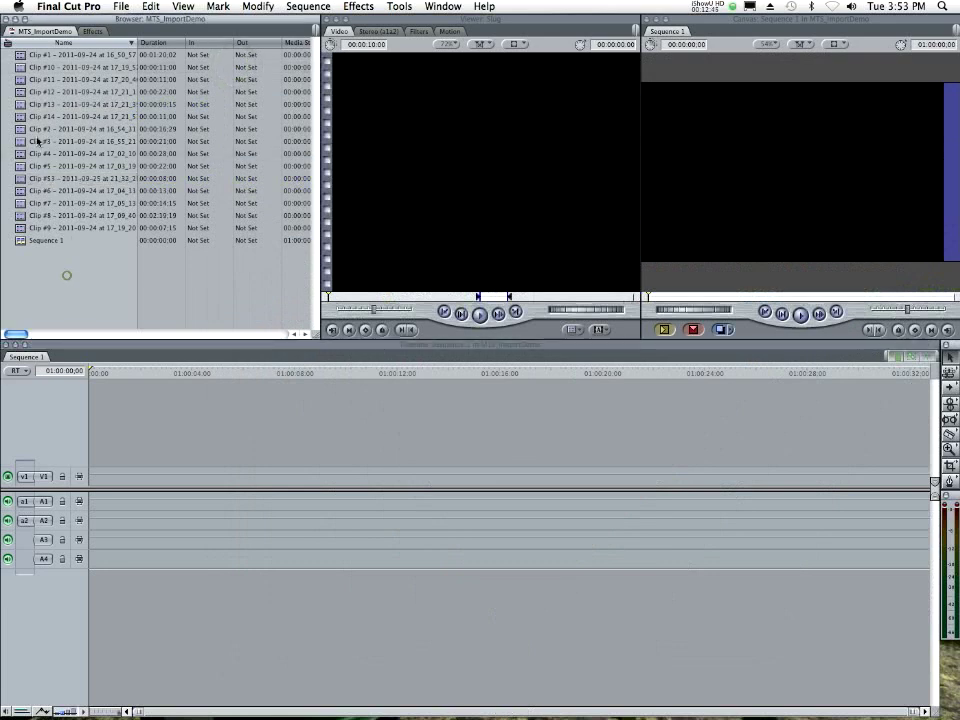
double_click(22, 55)
drag(348, 297, 440, 297)
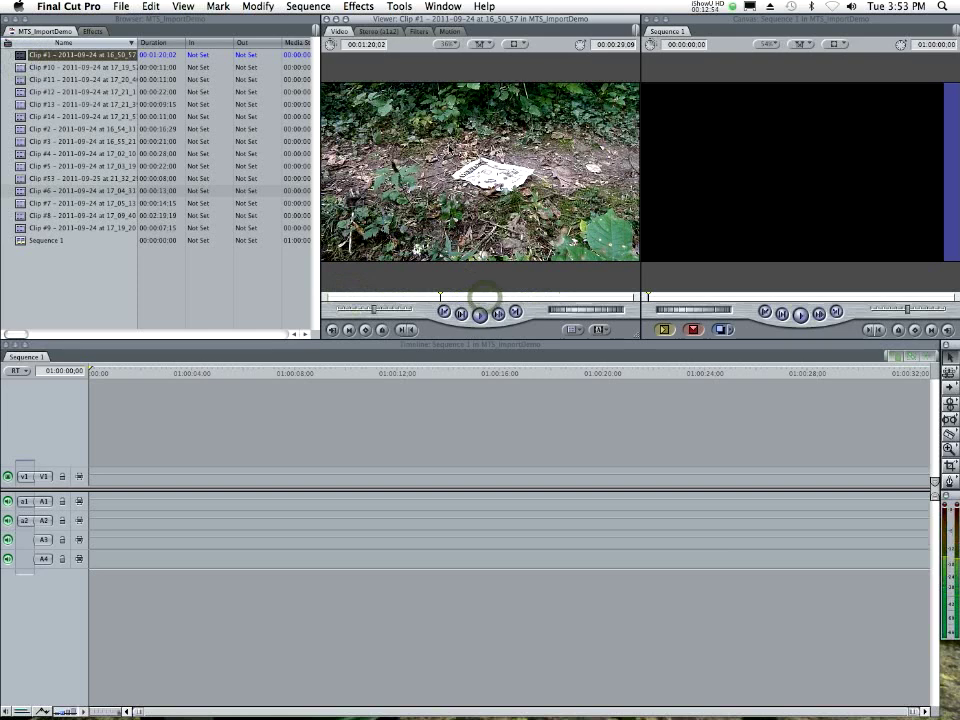
drag(471, 178, 103, 482)
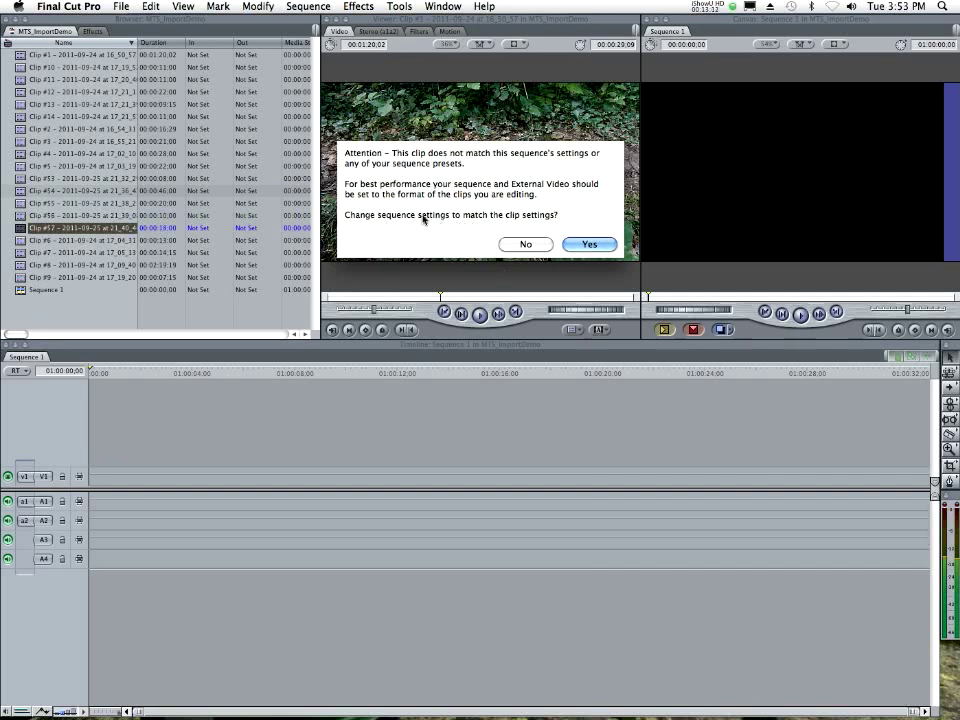
Match Sequence 1's settings to Clip #1, then bring the Canvas: Sequence 1 window forward from the Dock
click(591, 245)
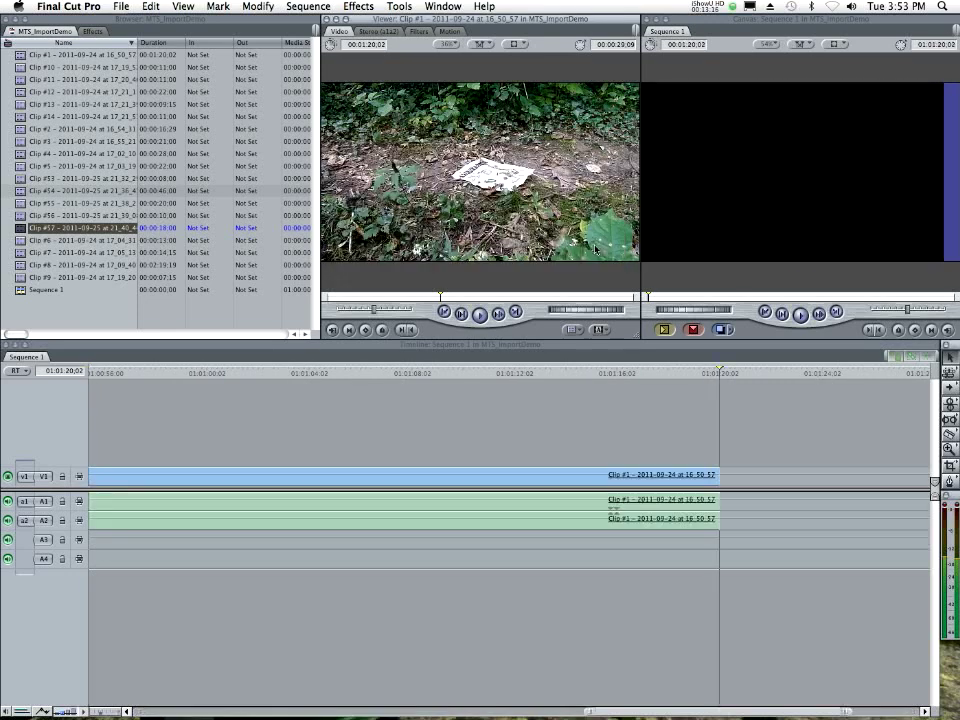
drag(676, 378, 127, 391)
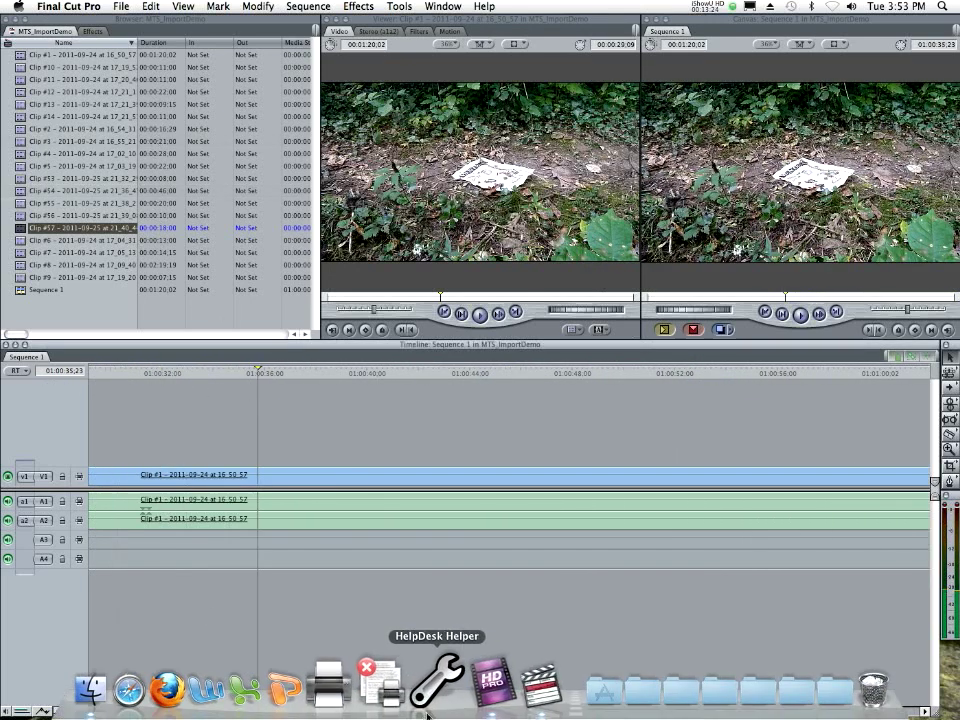
right_click(514, 678)
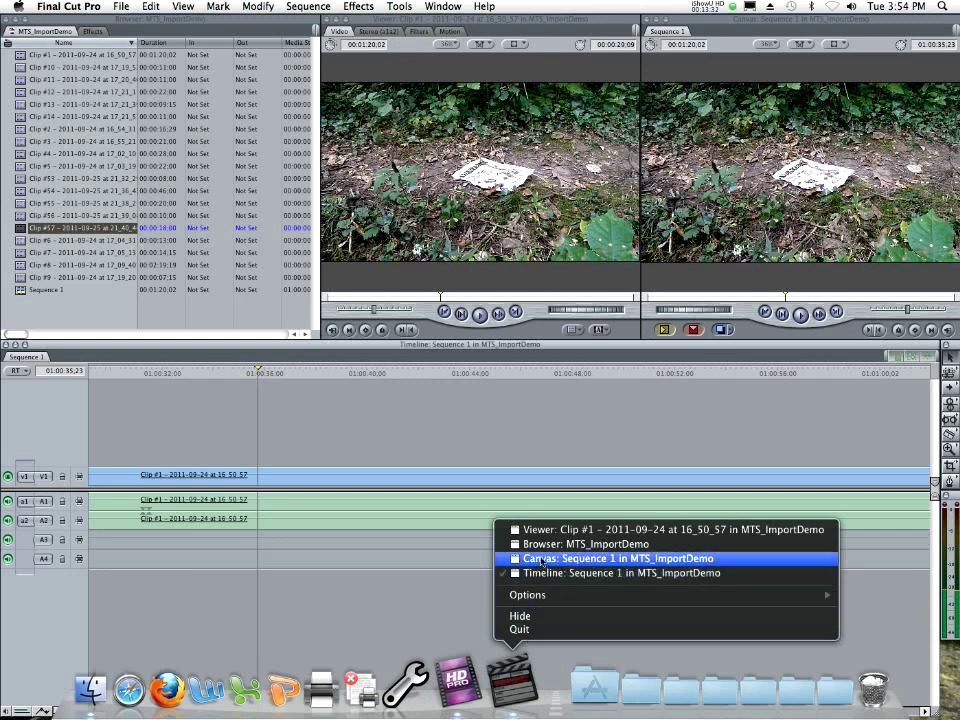
click(507, 683)
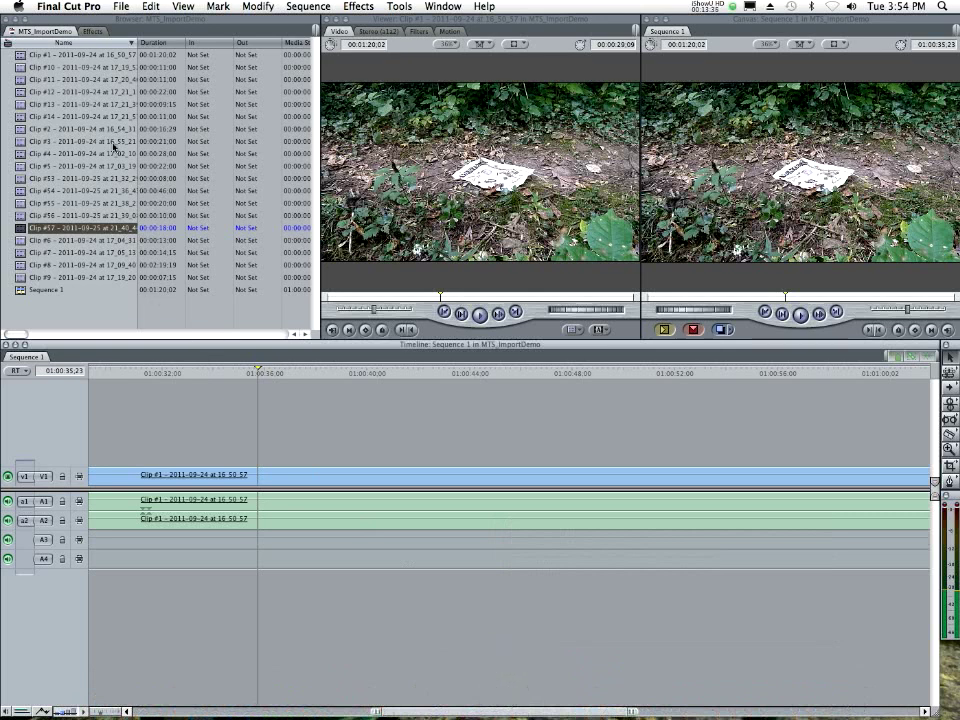
Open File > Log and Transfer, queue Clip #22 for transfer, and minimize the importer
click(120, 6)
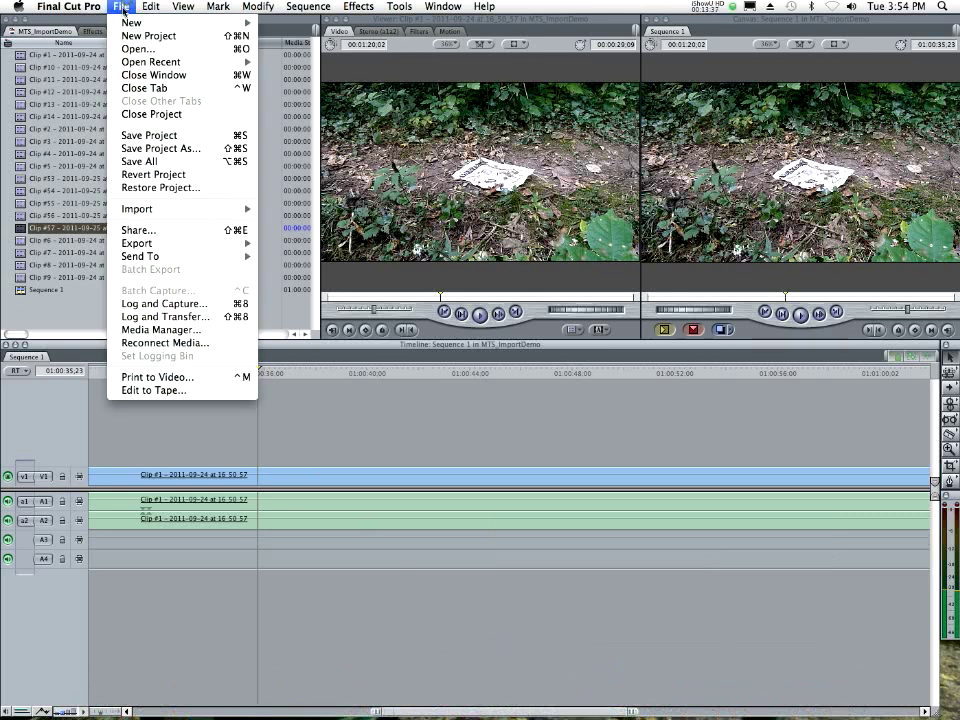
click(160, 316)
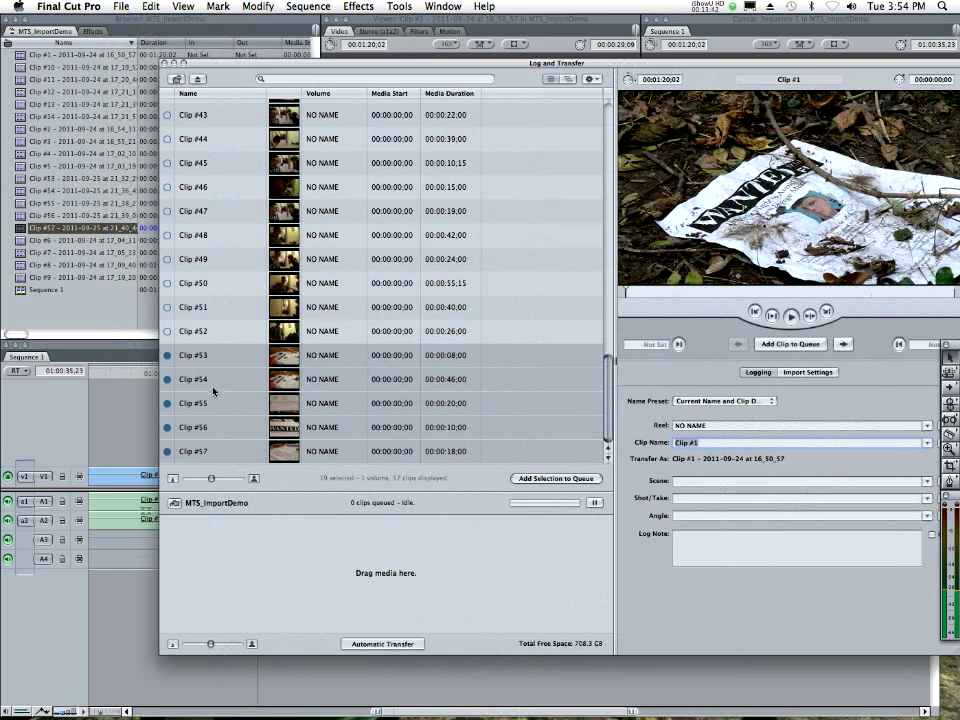
scroll(213, 391, up, 4)
scroll(213, 391, up, 10)
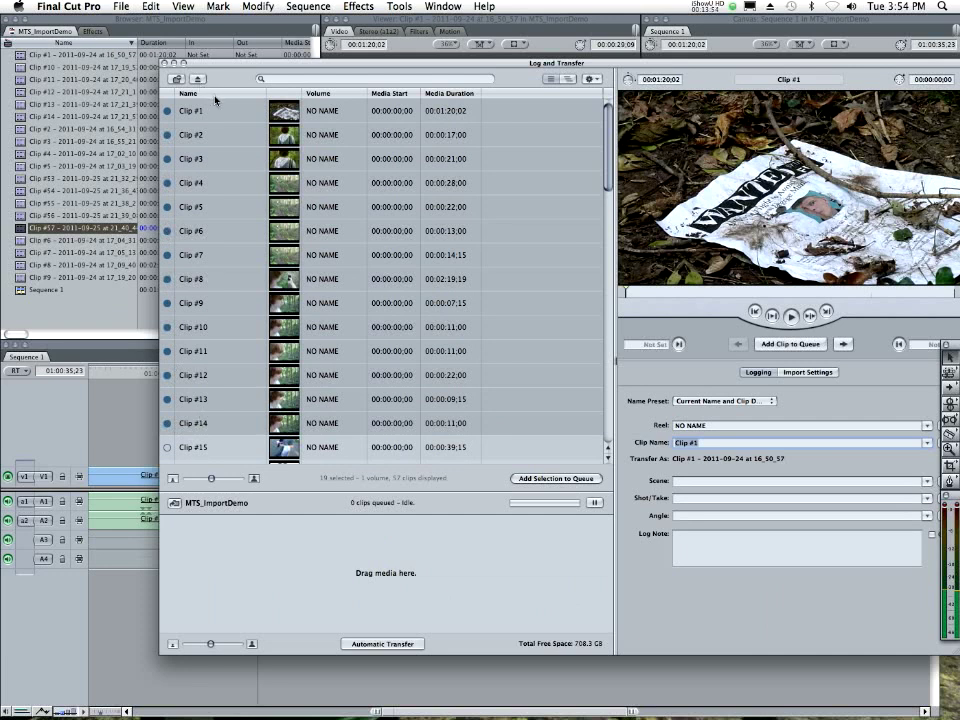
scroll(225, 350, down, 10)
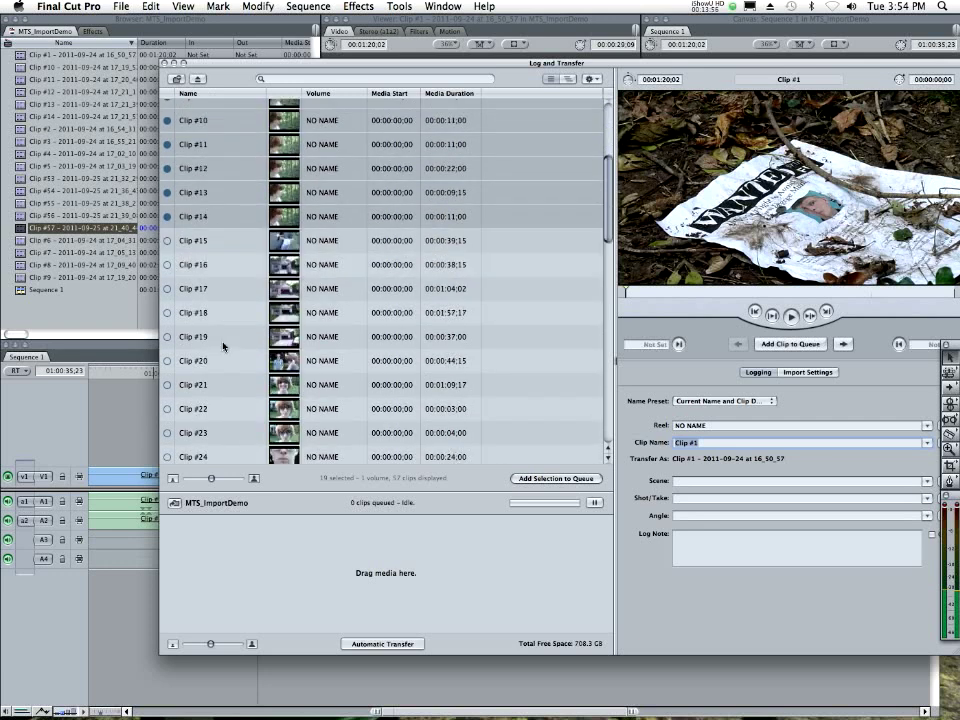
scroll(237, 320, up, 1)
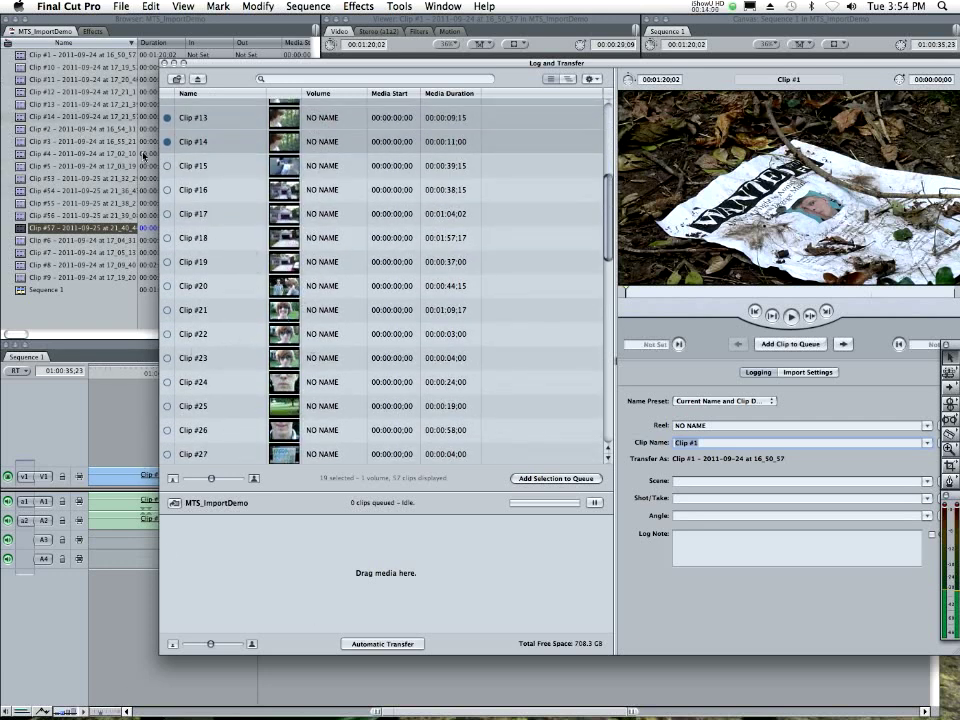
drag(193, 334, 273, 547)
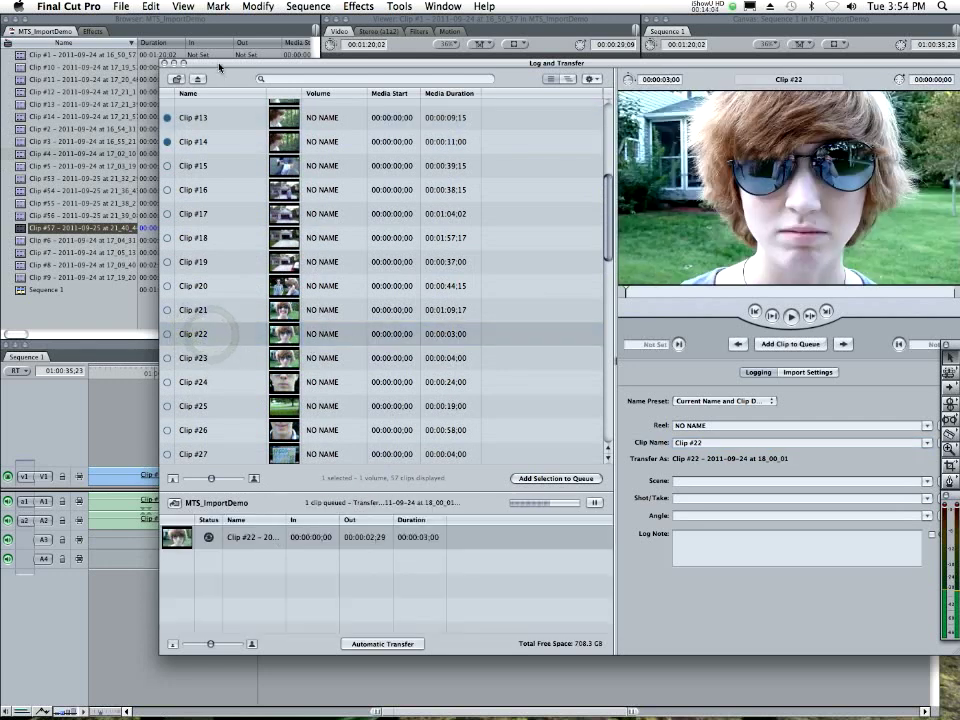
click(174, 63)
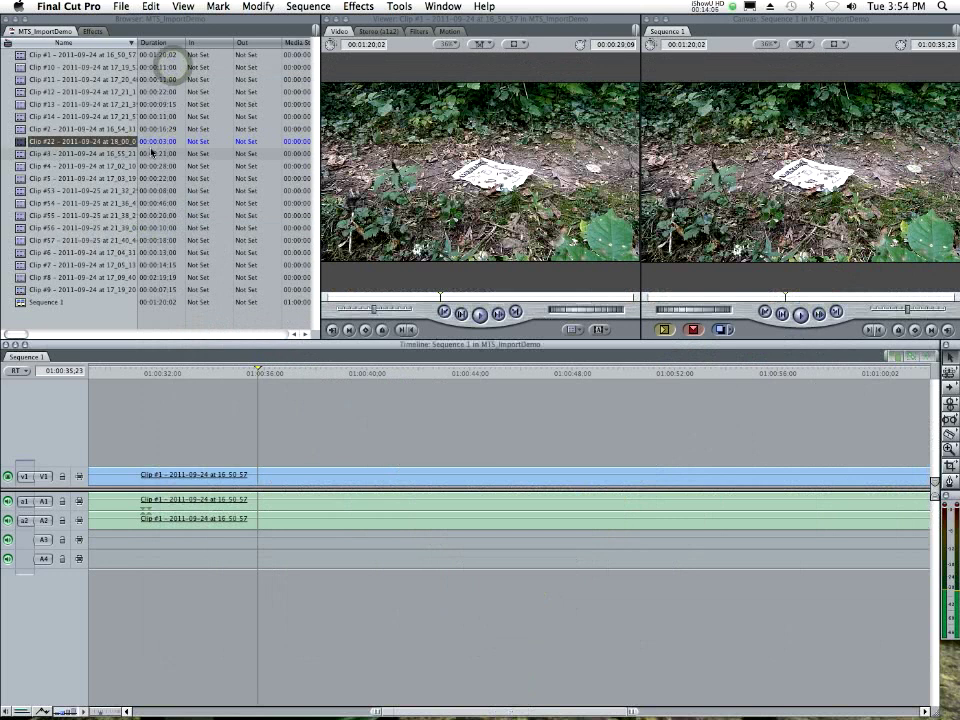
Preview Clip #22 and Clip #5 in the Viewer, then quit, saving MTS_ImportDemo
double_click(80, 142)
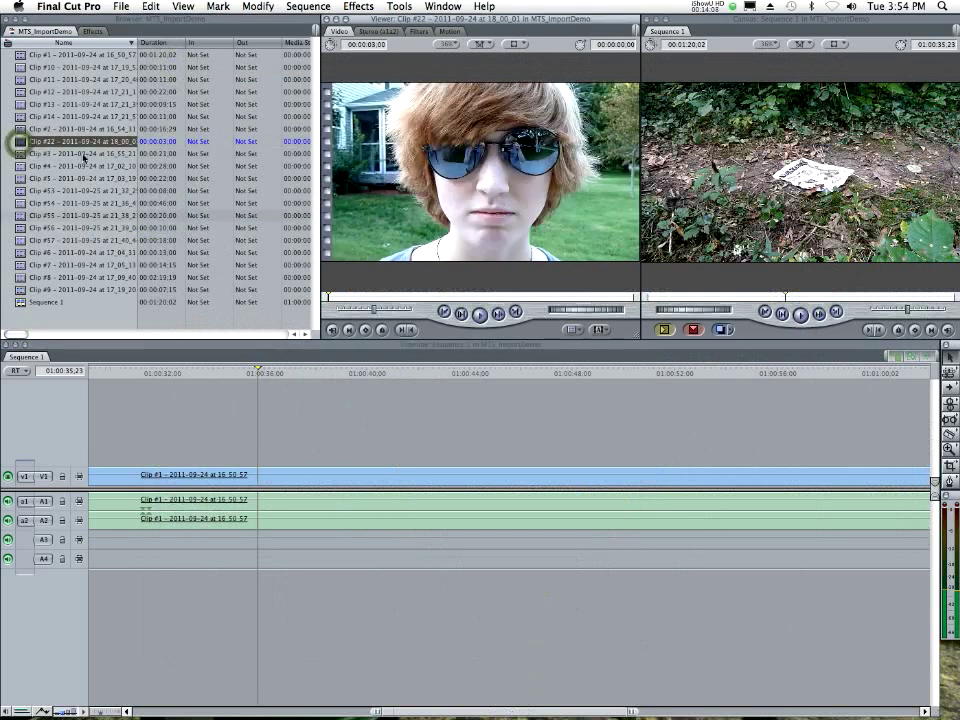
double_click(20, 178)
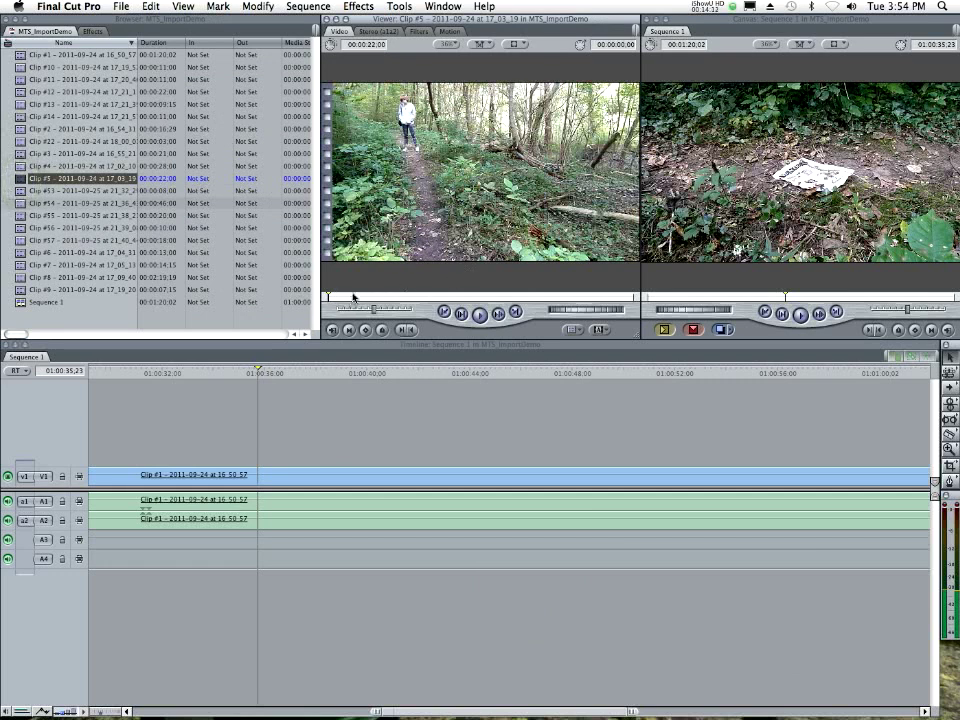
mouse_move(353, 296)
mouse_down()
mouse_move(560, 297)
mouse_move(348, 292)
mouse_up()
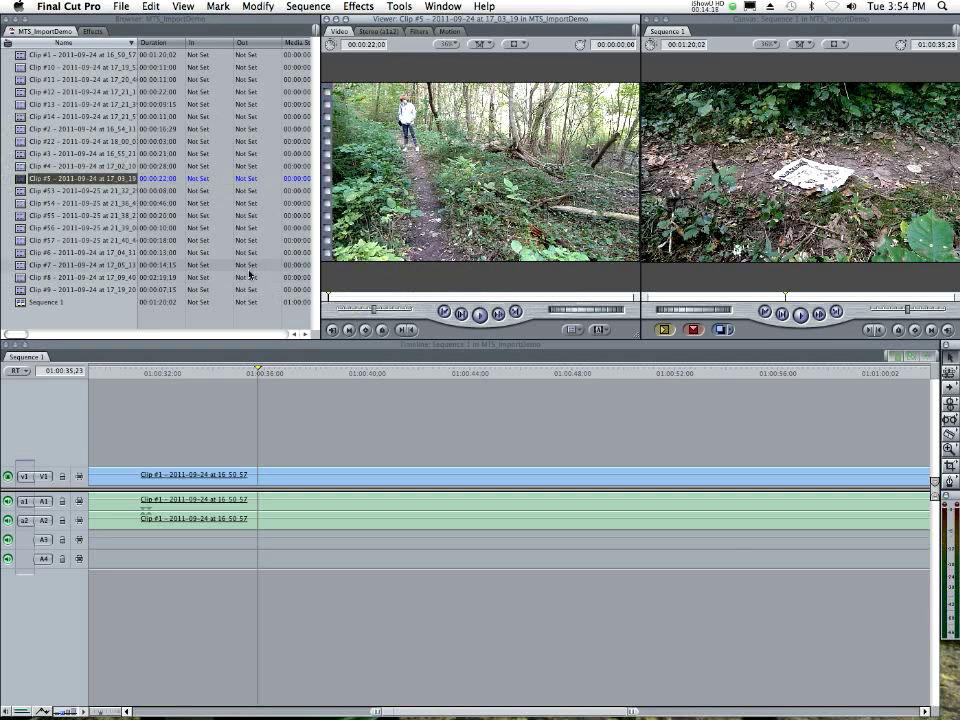
key(super+q)
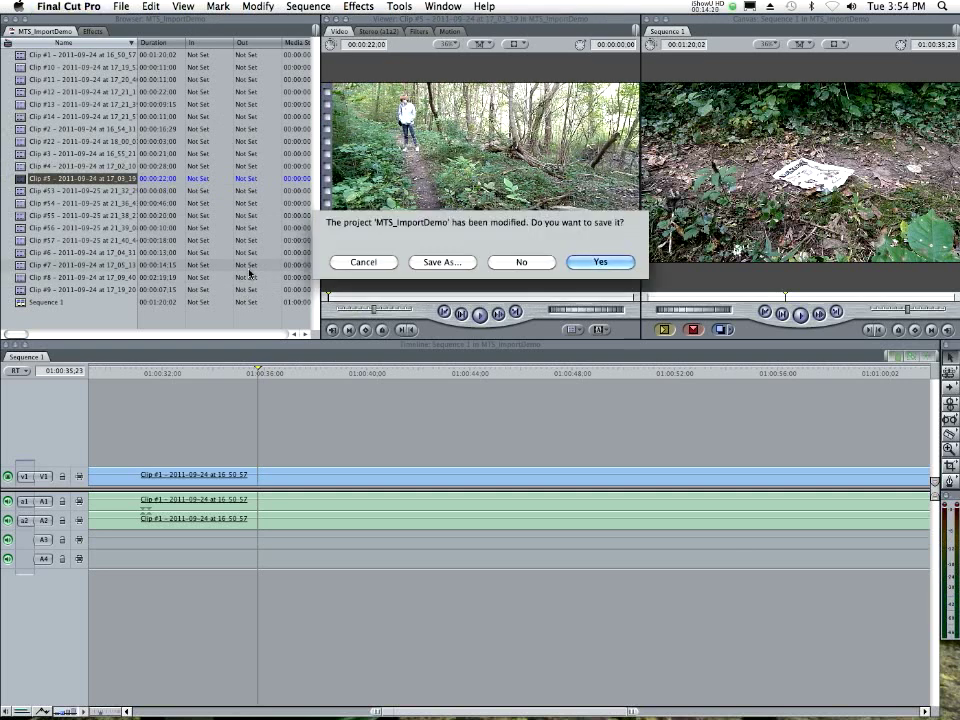
key(Return)
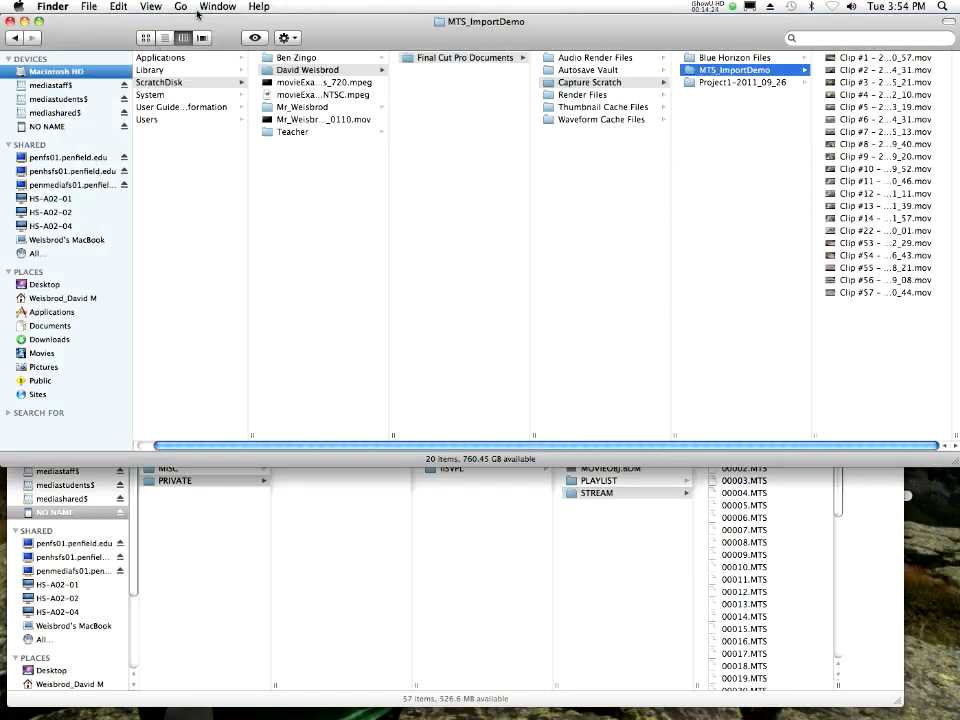
Close the MTS_ImportDemo capture folder window in Finder
click(10, 21)
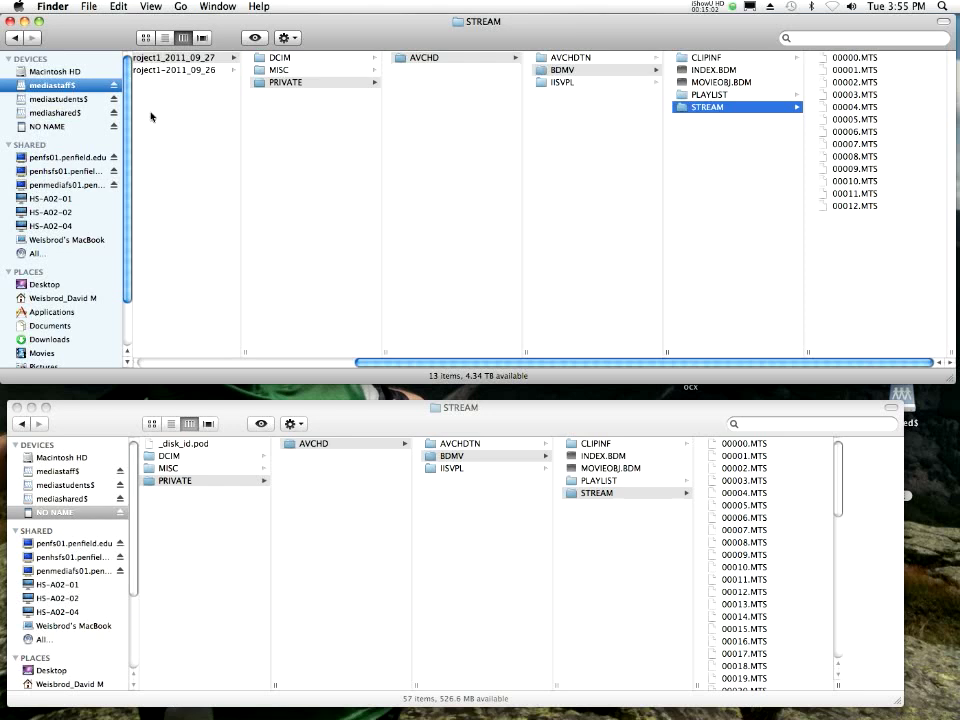
Eject the NO NAME card from the Finder sidebar
click(113, 127)
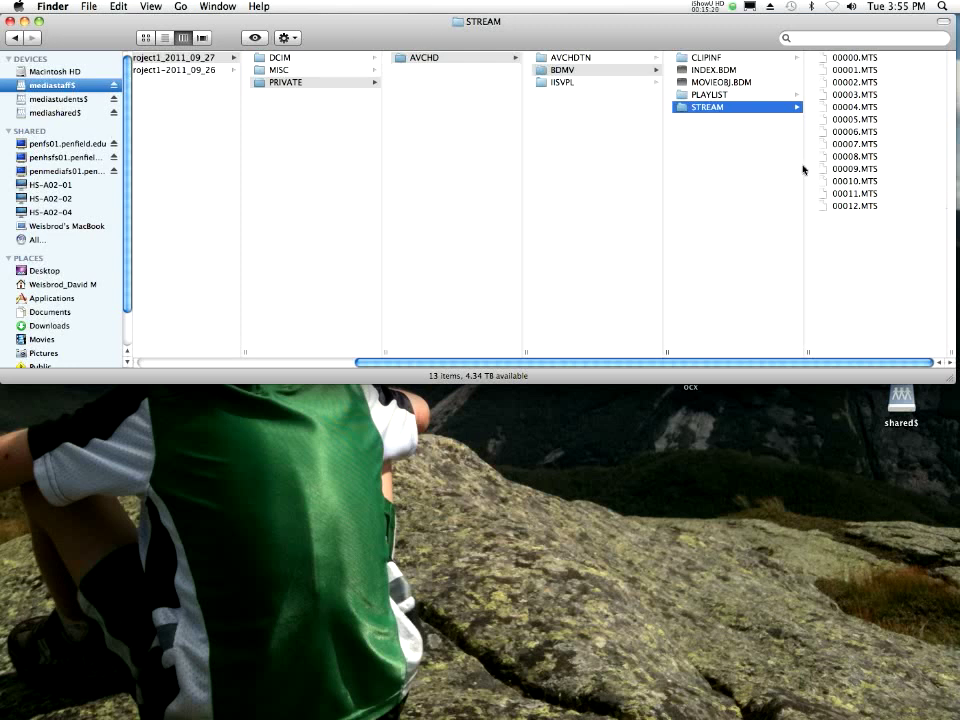
mouse_move(487, 707)
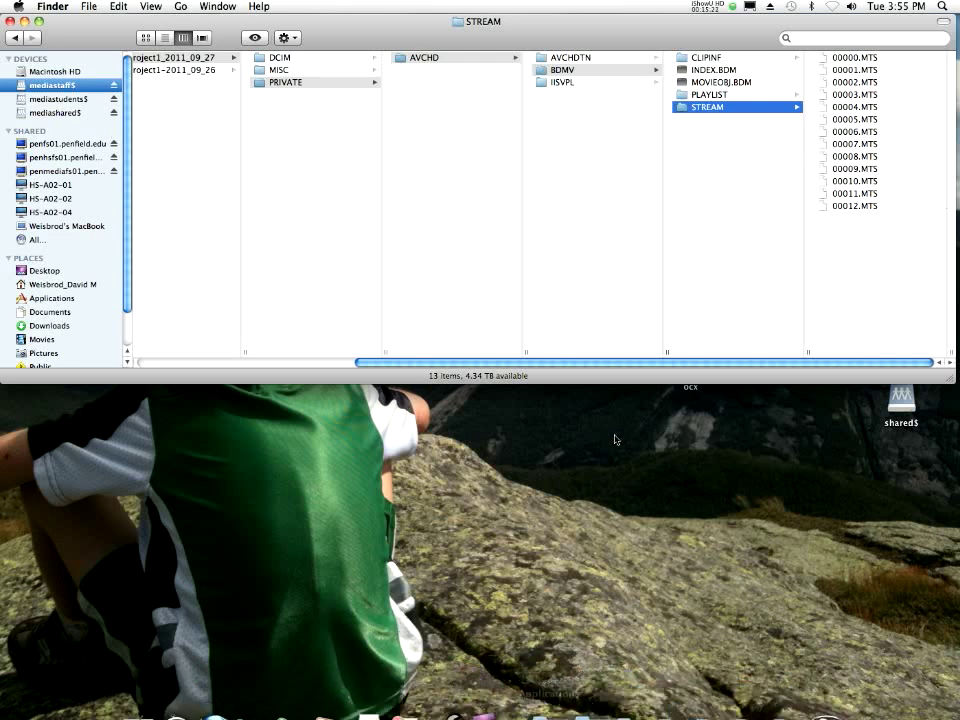
mouse_move(578, 708)
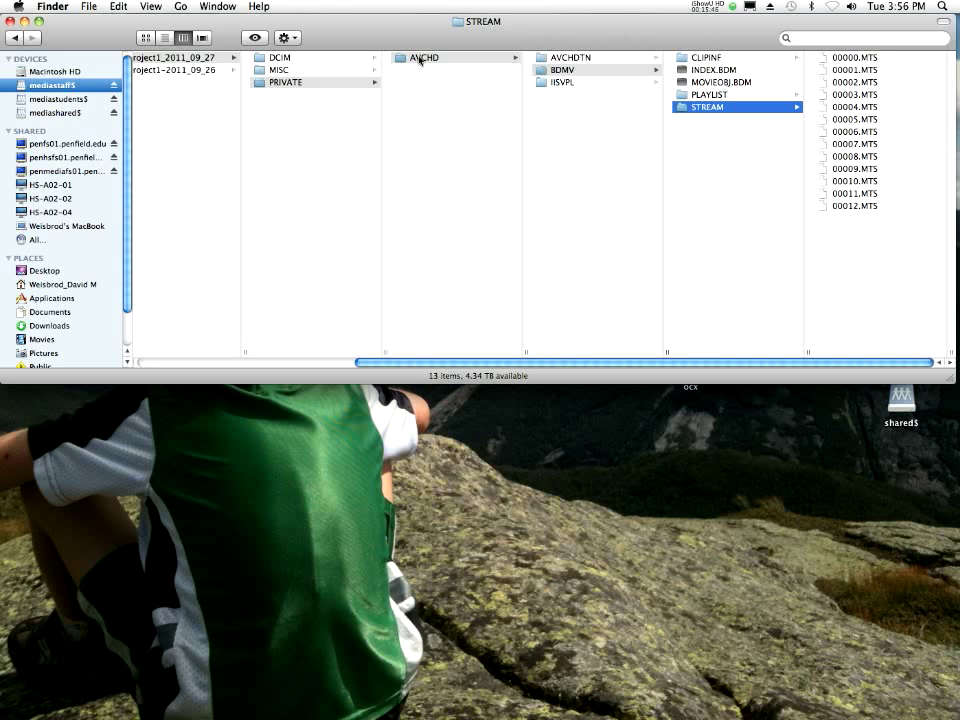
scroll(268, 125, left, 5)
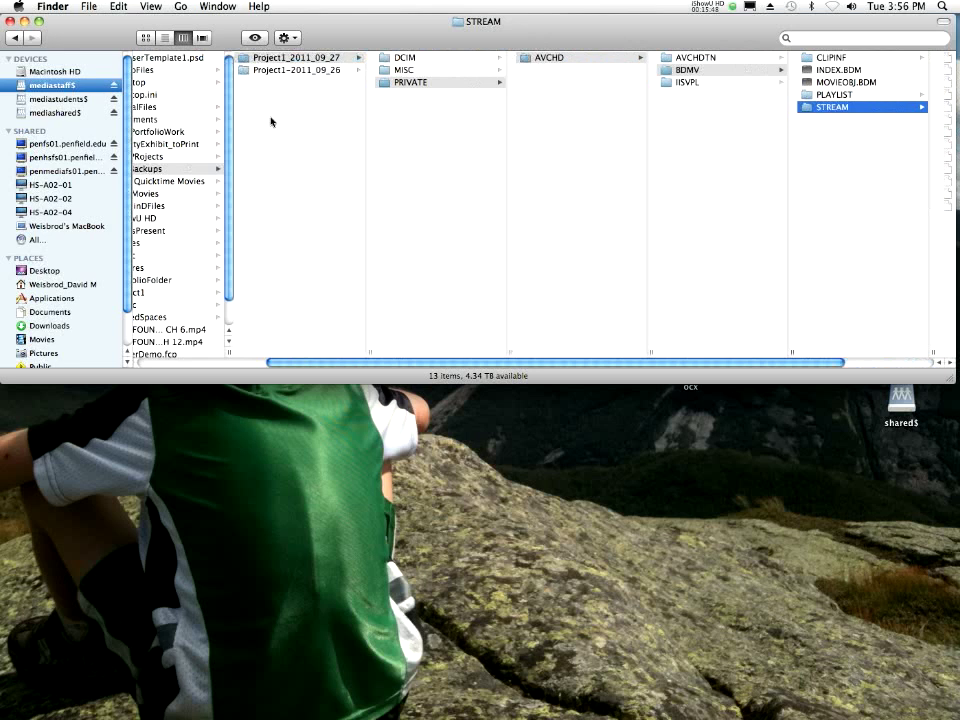
click(235, 170)
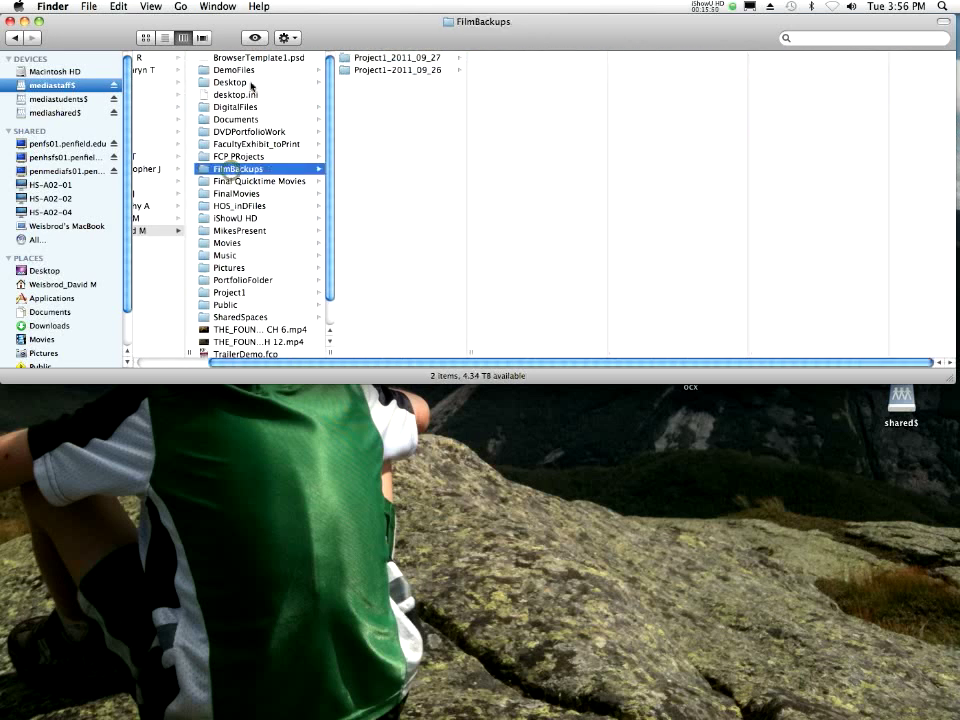
click(395, 58)
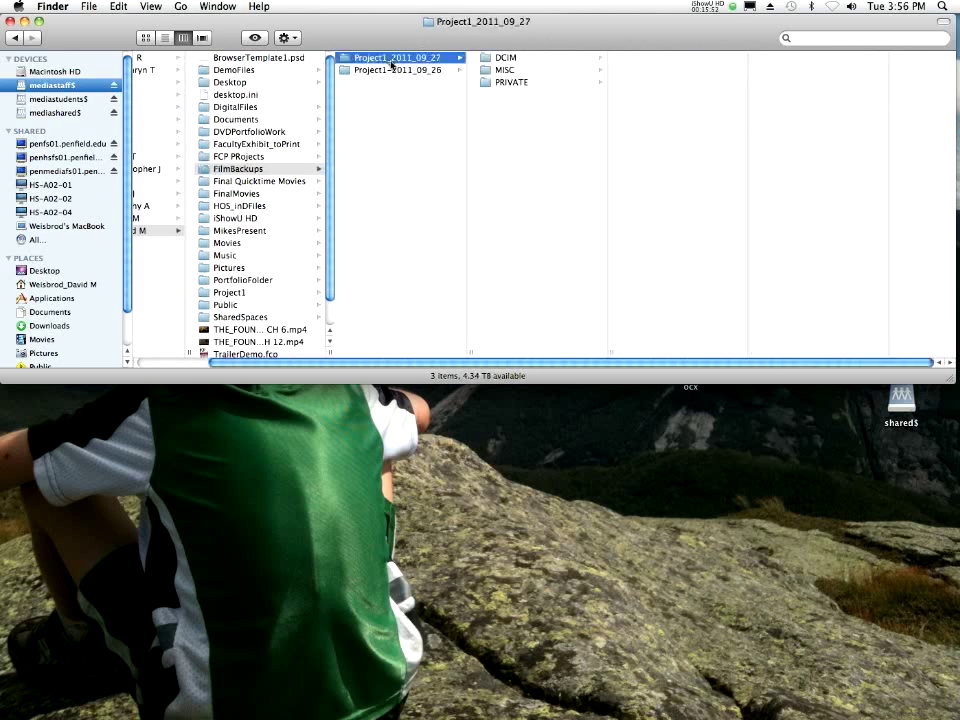
click(512, 83)
click(655, 59)
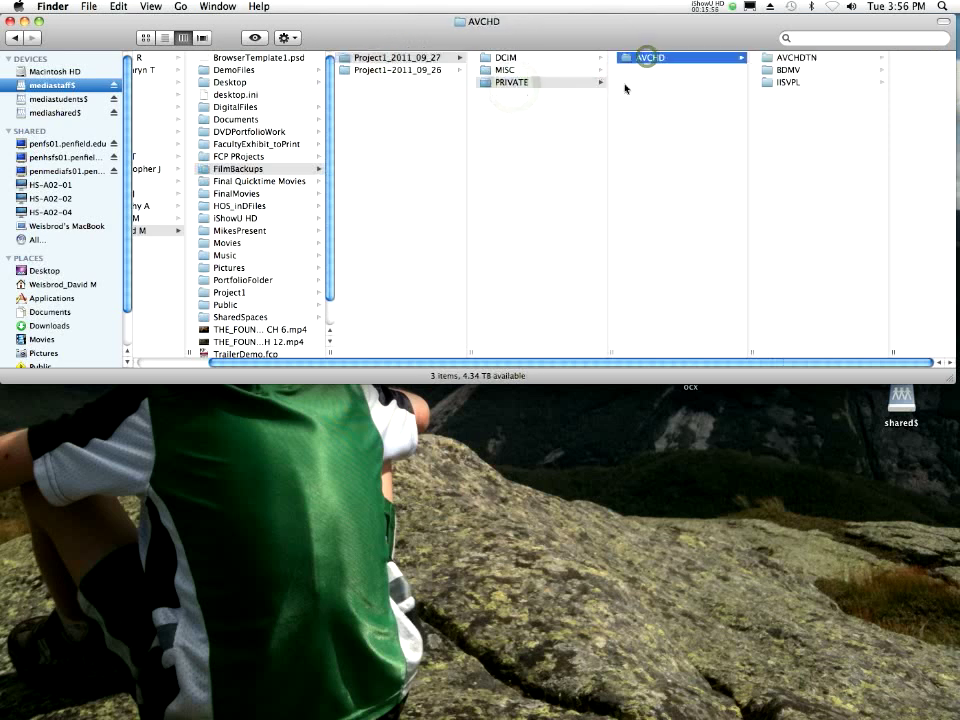
click(790, 71)
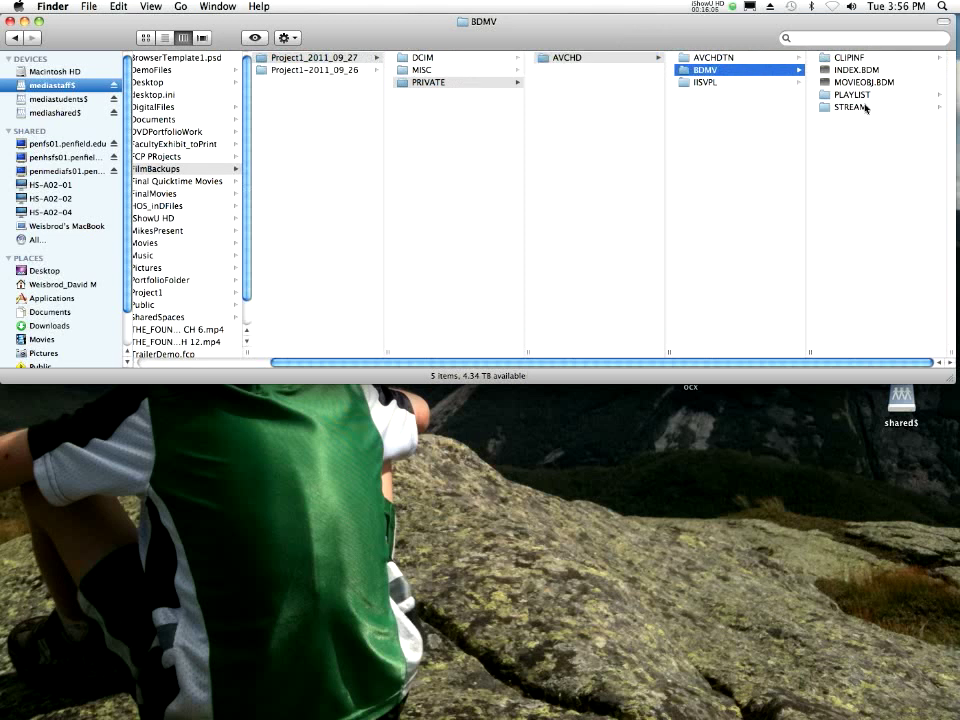
click(862, 108)
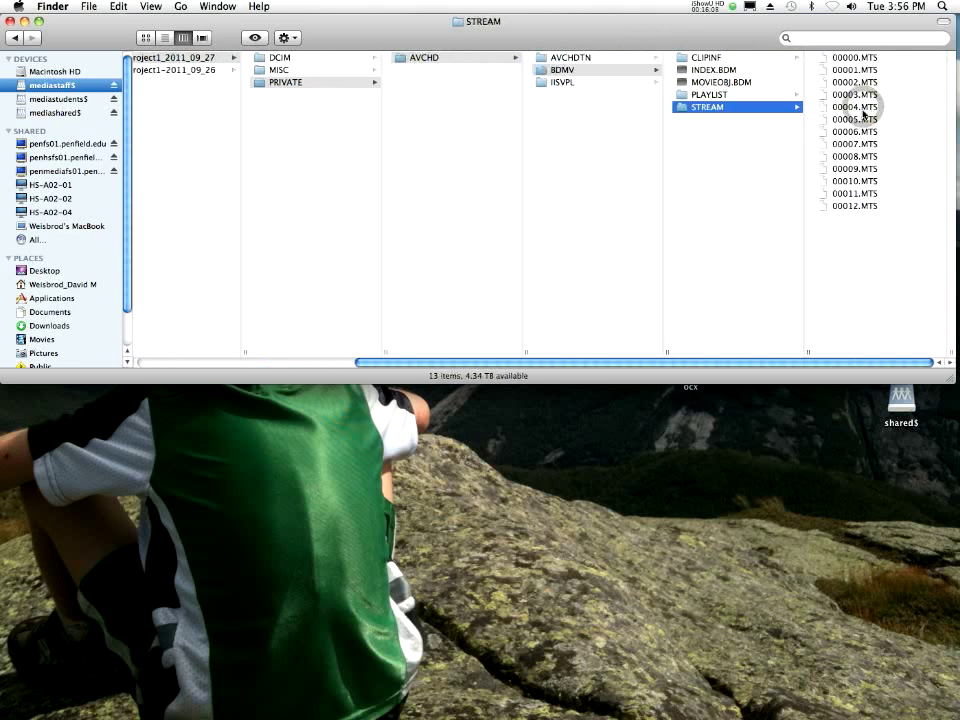